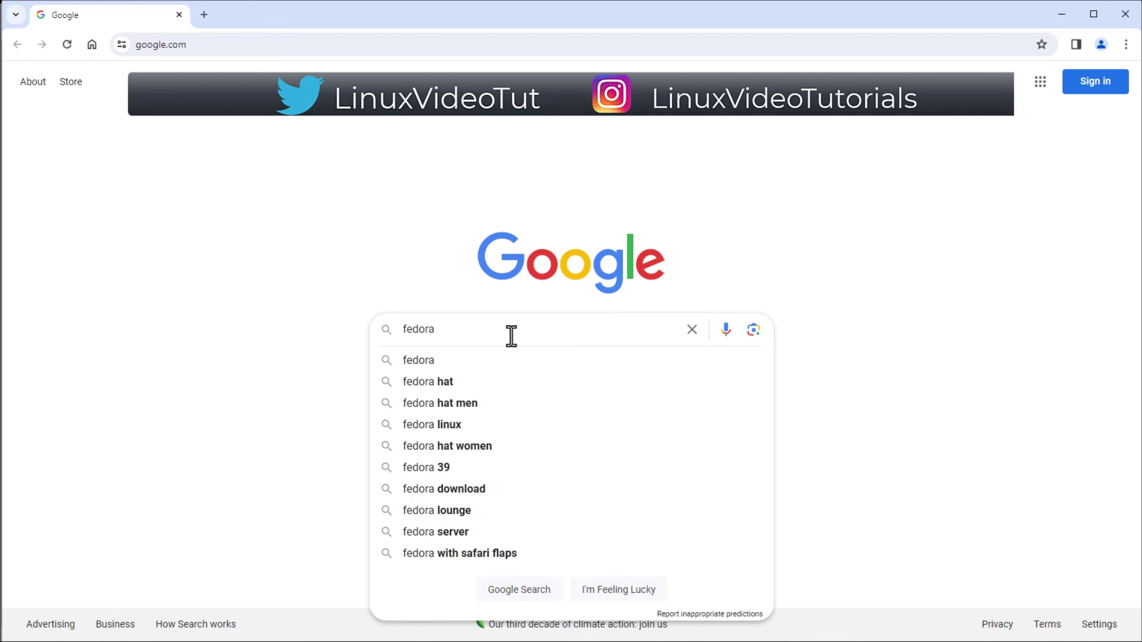
Step: Submit the Google search for 'fedora'
key(Return)
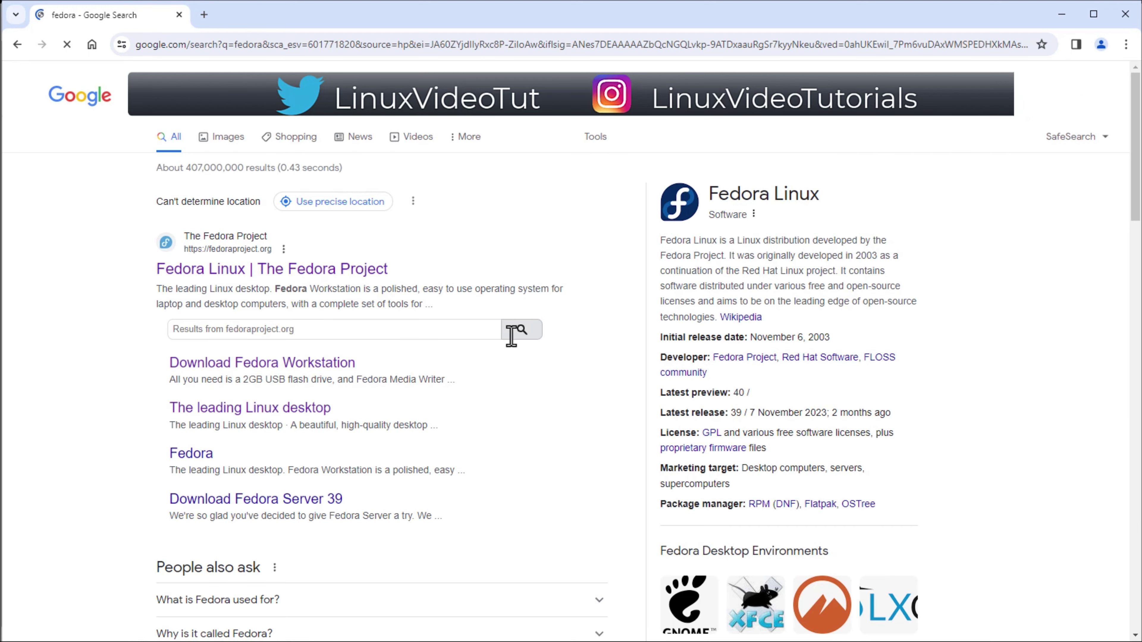
Step: Go from the Fedora Project result to the Fedora Server 39 download page and browse it
click(290, 270)
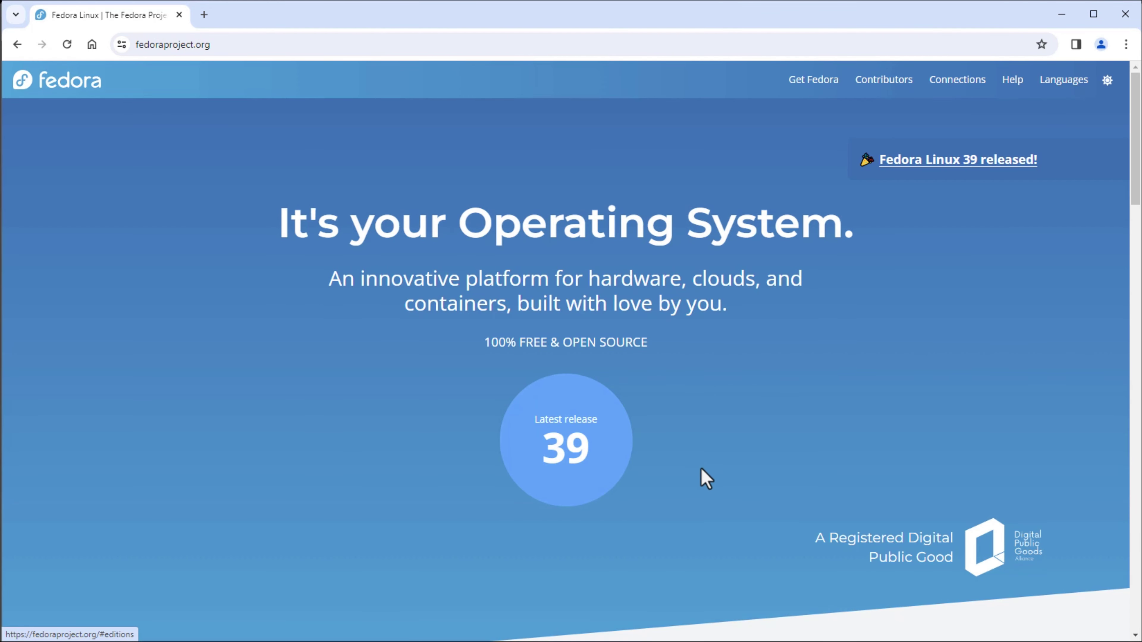
click(802, 88)
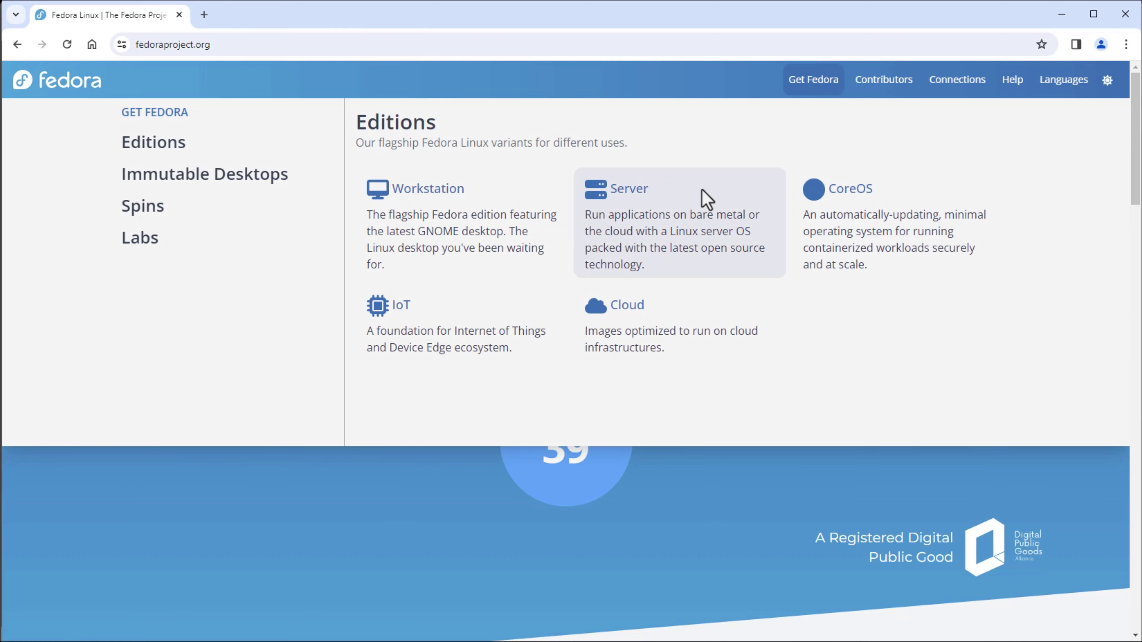
click(643, 208)
scroll(640, 200, down, 4)
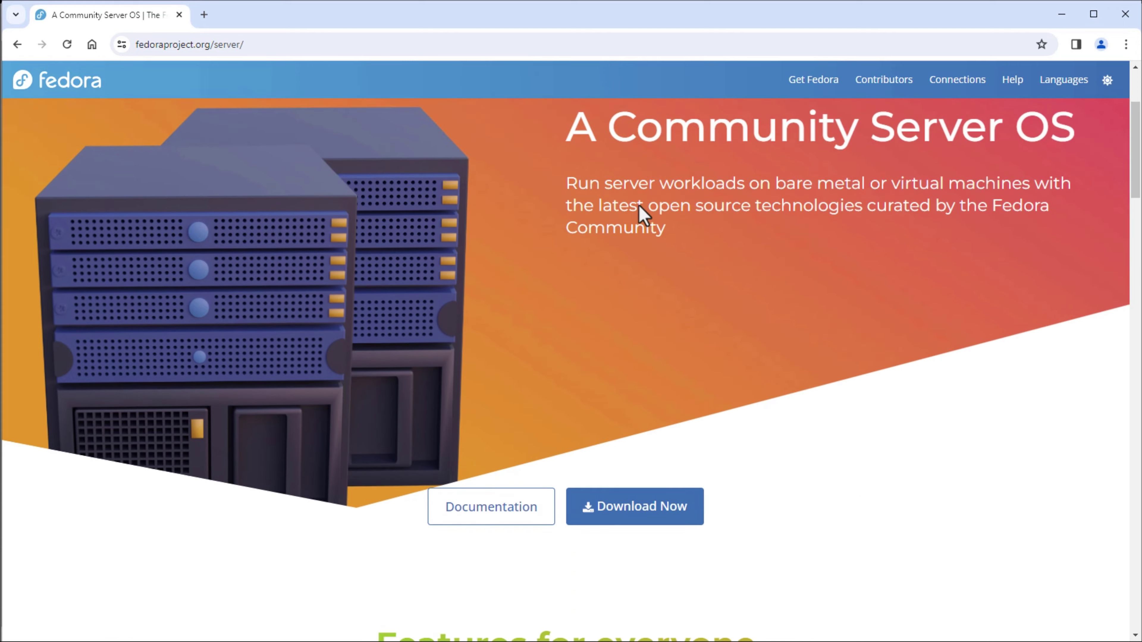
scroll(639, 205, down, 1)
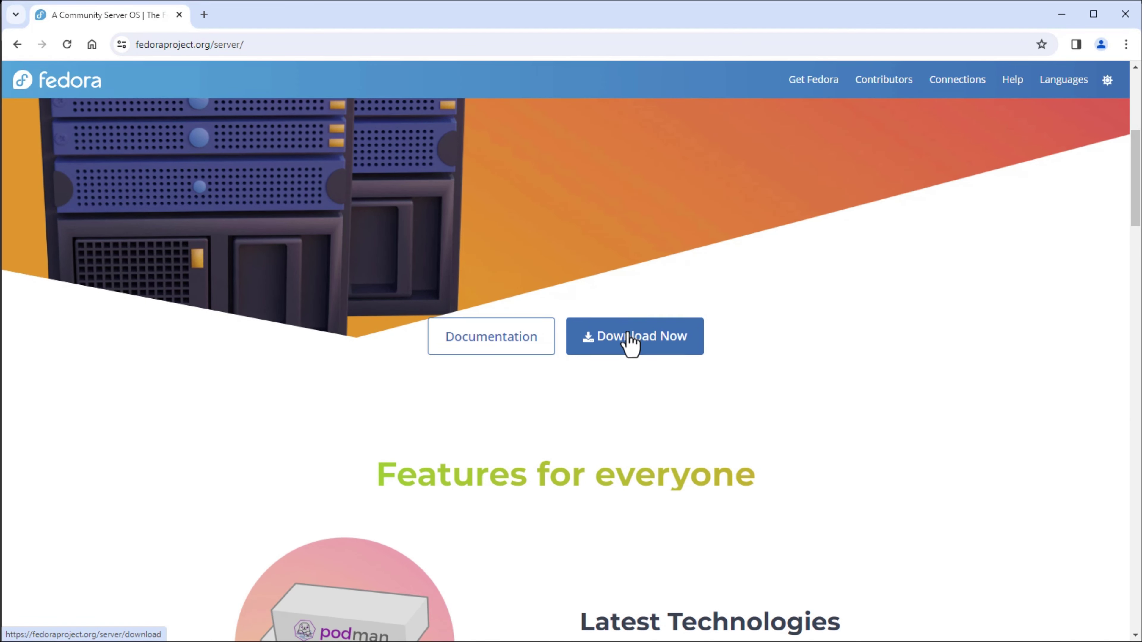
scroll(631, 344, down, 8)
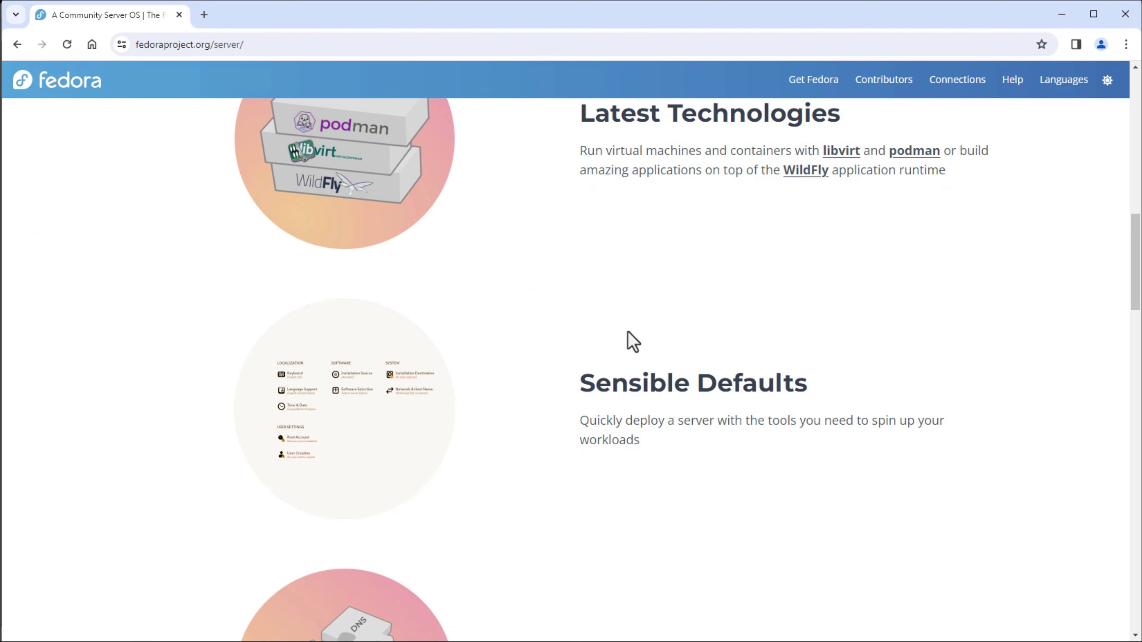
scroll(633, 341, down, 3)
scroll(634, 342, down, 5)
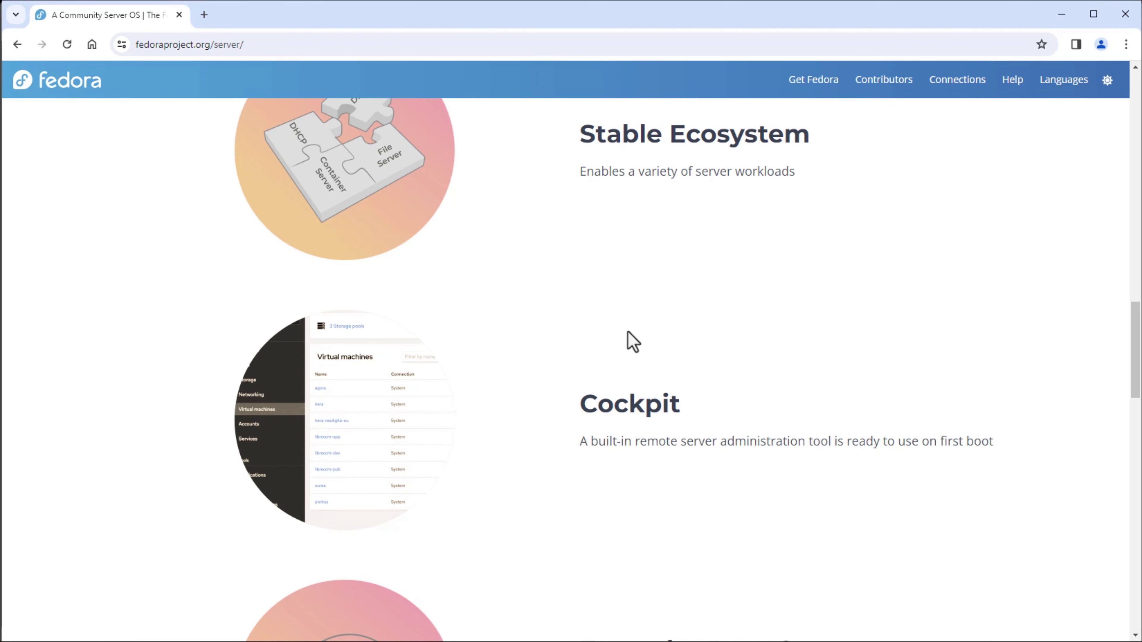
scroll(633, 342, down, 4)
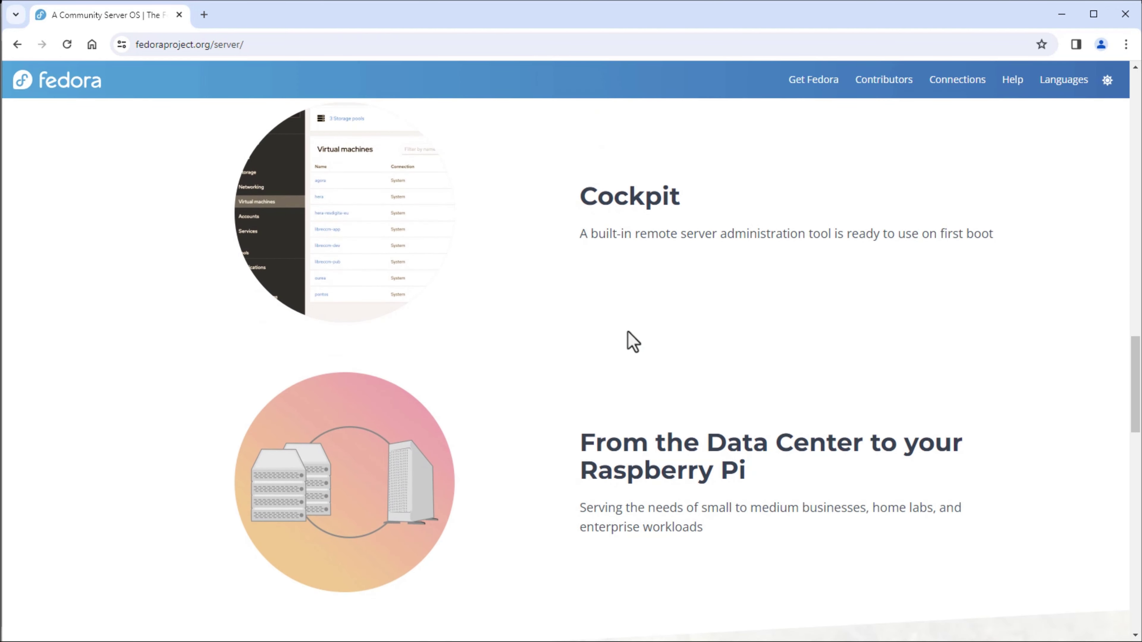
scroll(633, 342, up, 18)
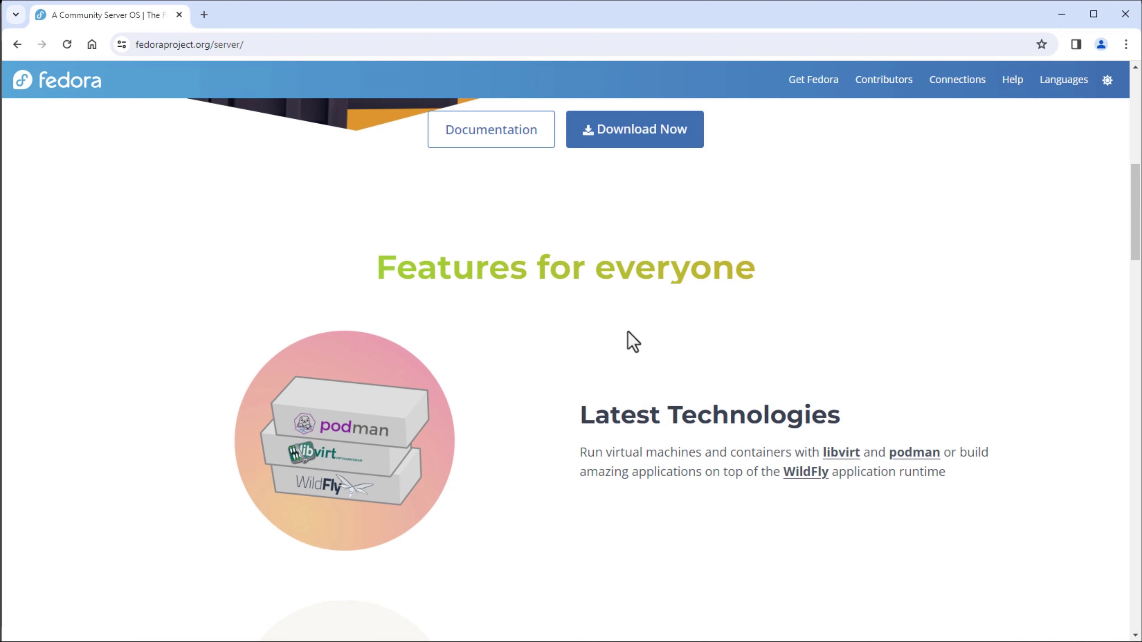
scroll(633, 342, up, 8)
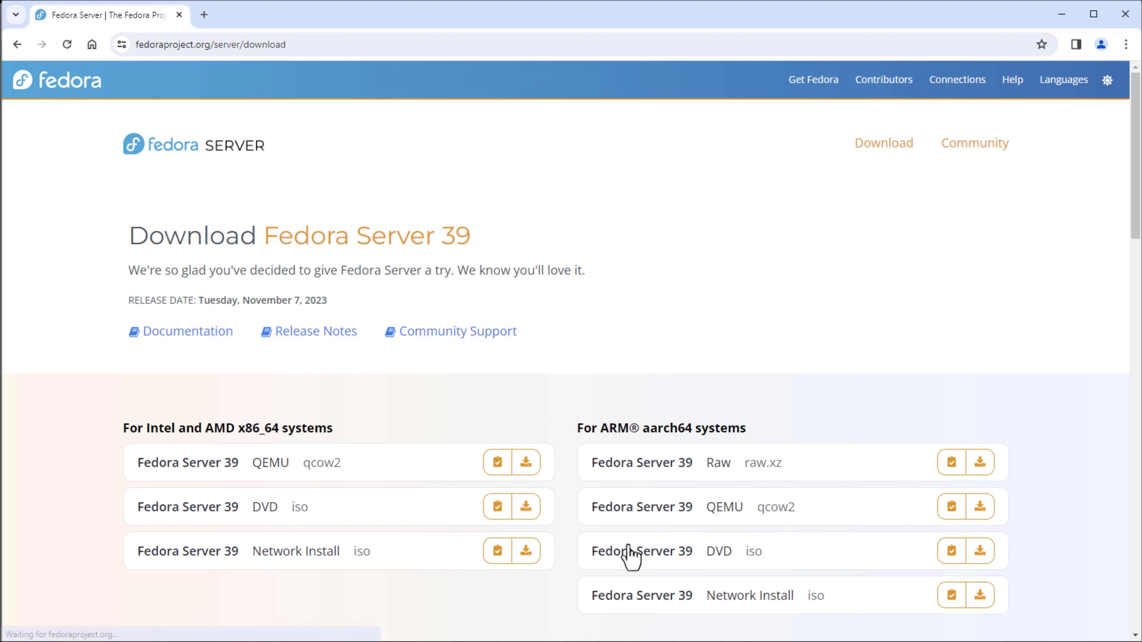
Step: Cancel saving the Fedora-Server-dvd-x86_64-39-1.5.iso download
scroll(411, 436, down, 4)
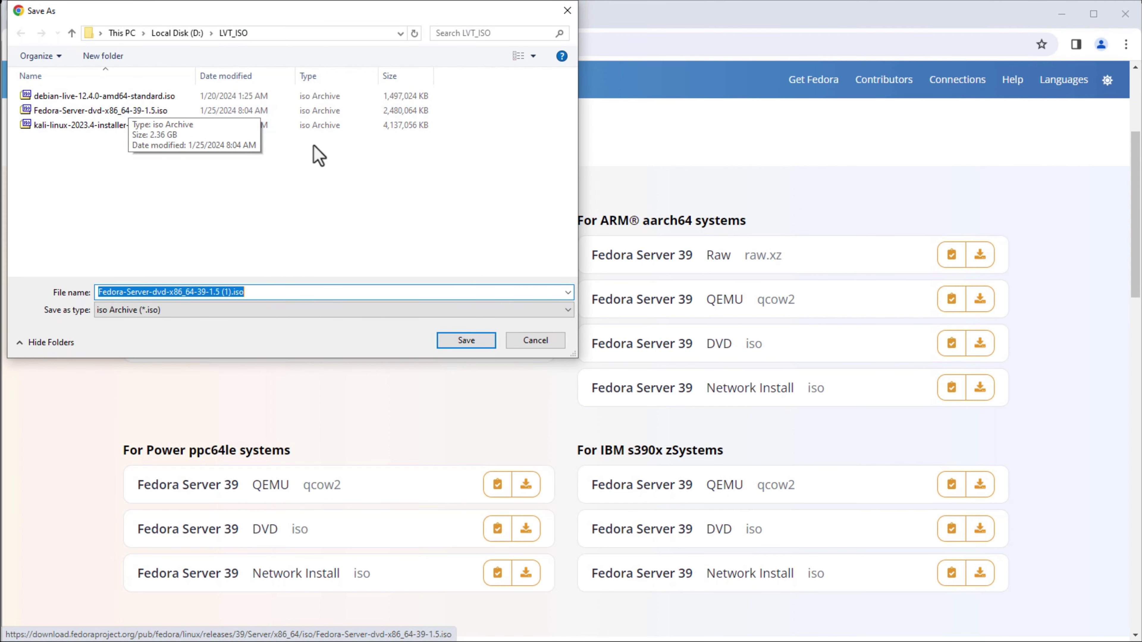
click(542, 340)
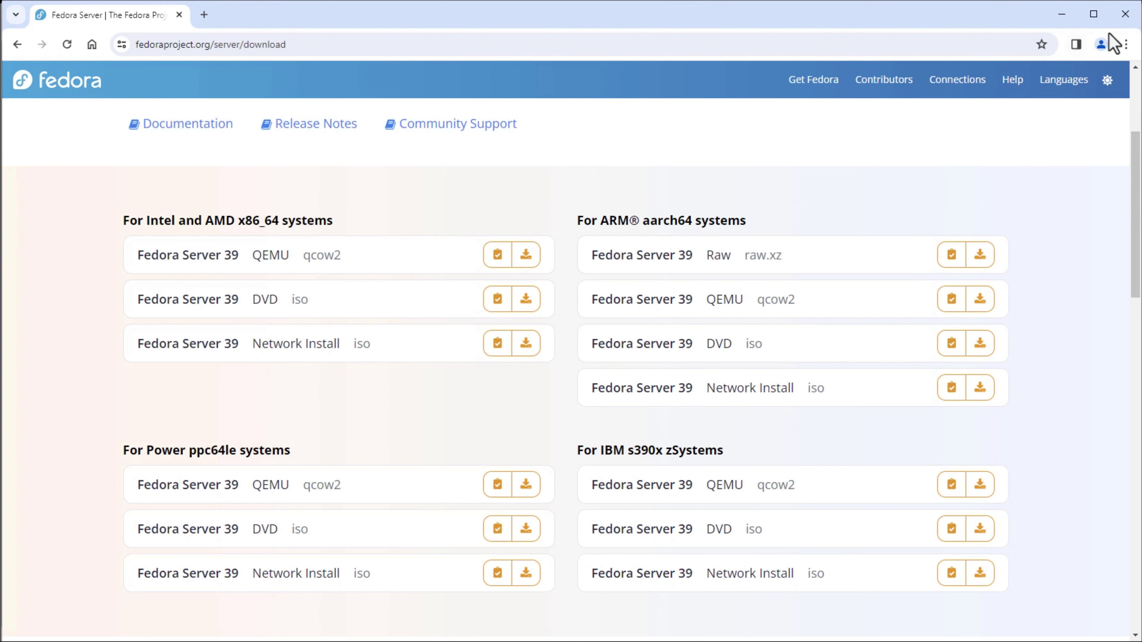
Step: Close Chrome and start a typical new VM set to install the operating system later
click(1132, 20)
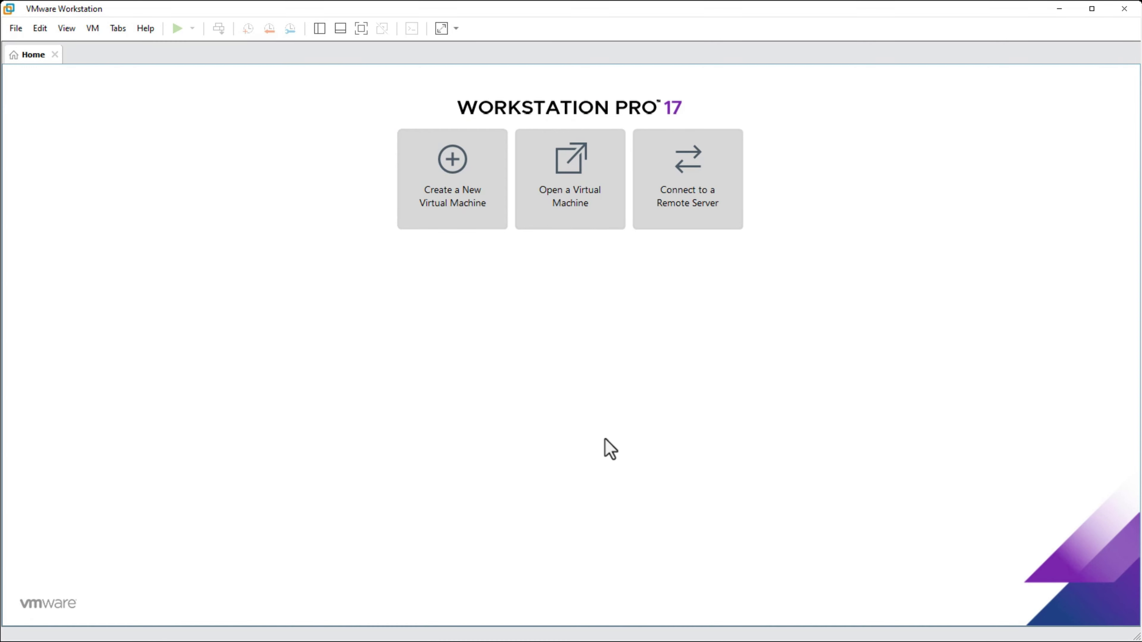
click(455, 170)
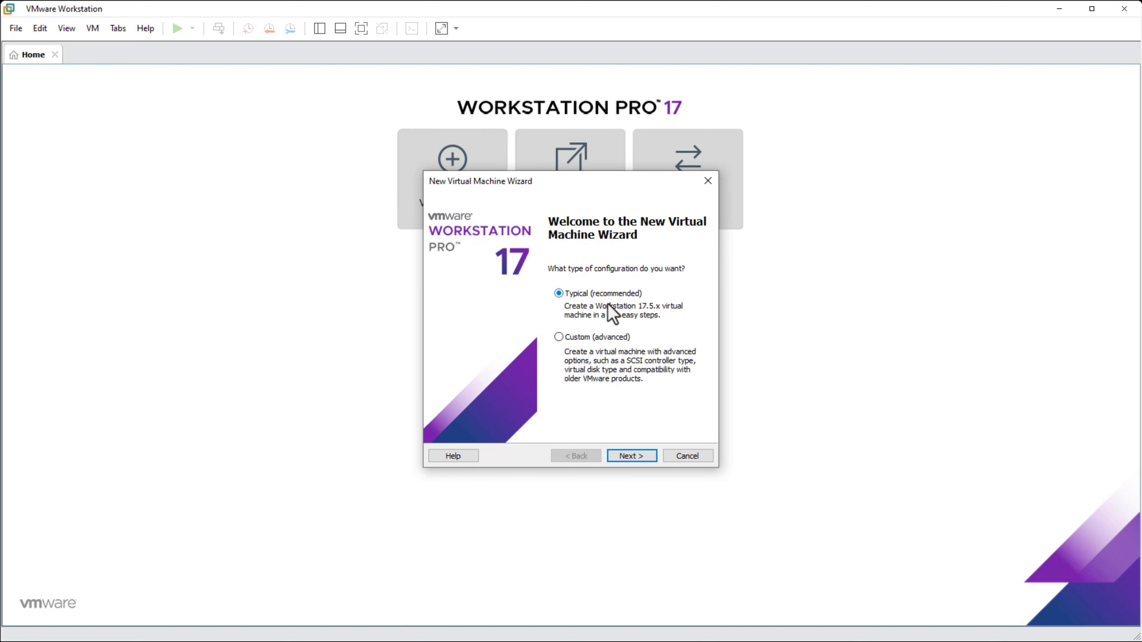
click(632, 456)
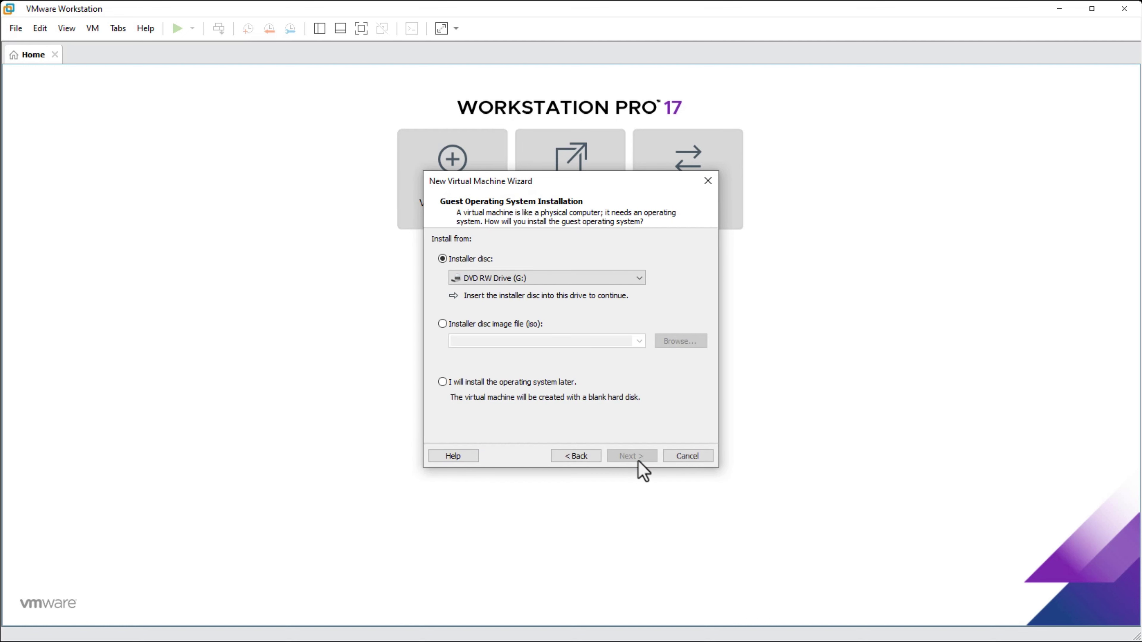
click(521, 382)
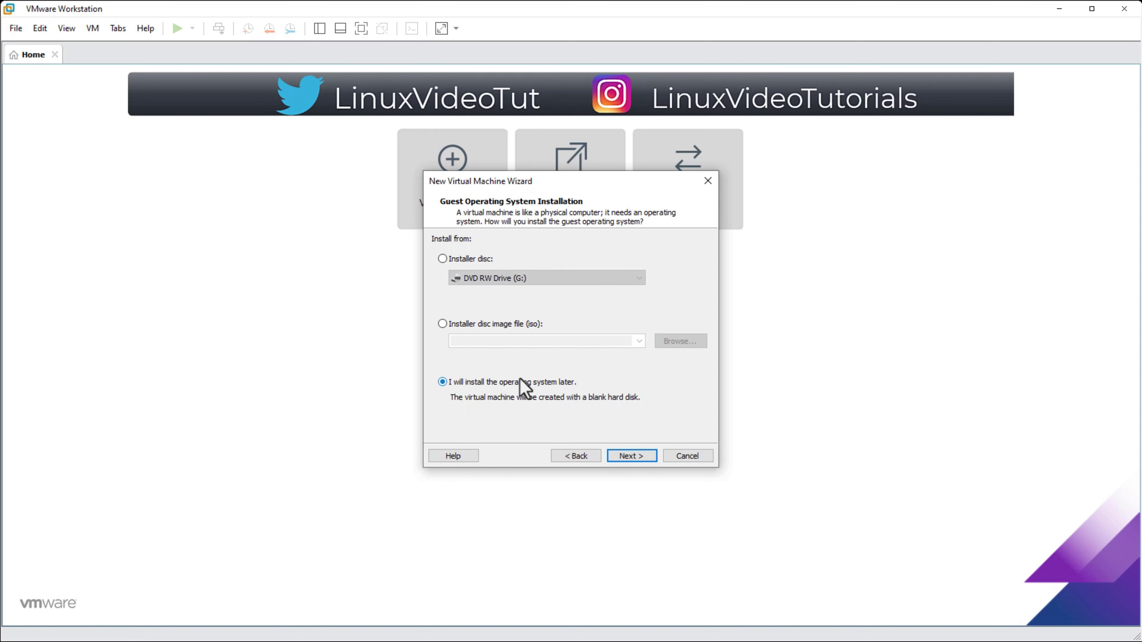
Step: Choose Linux with version Fedora 64-bit as the guest operating system
click(632, 456)
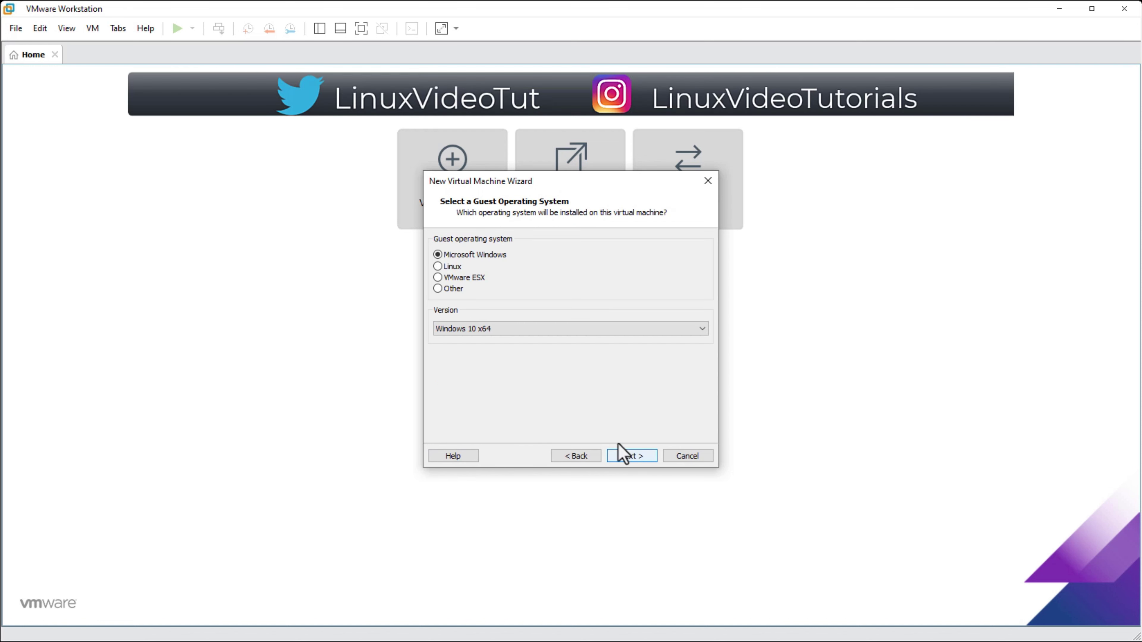
click(455, 267)
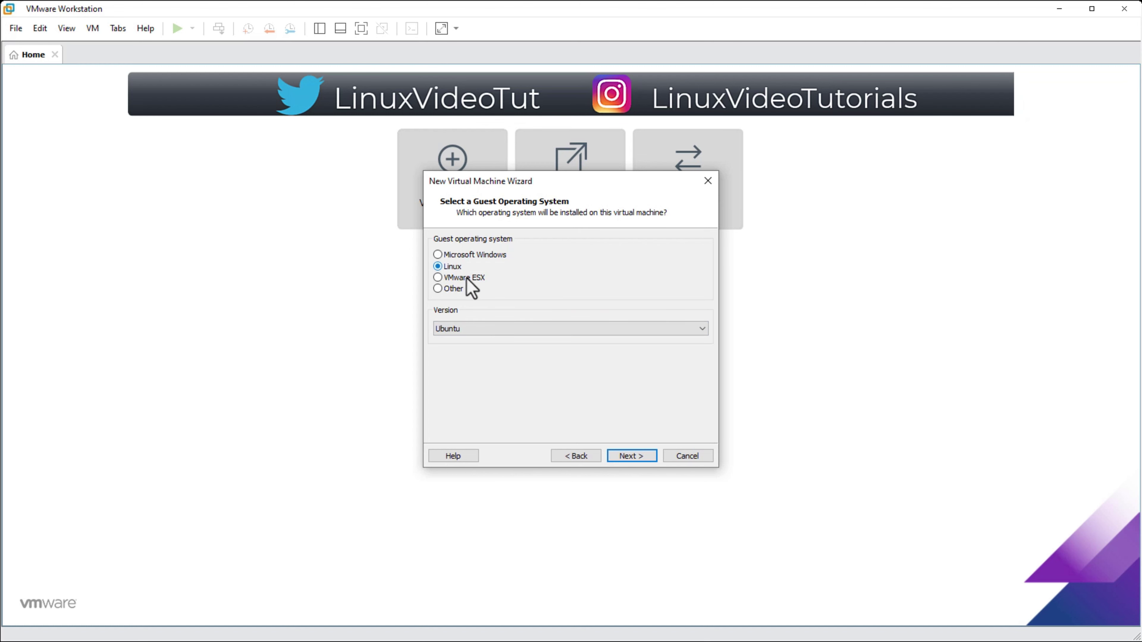
click(621, 329)
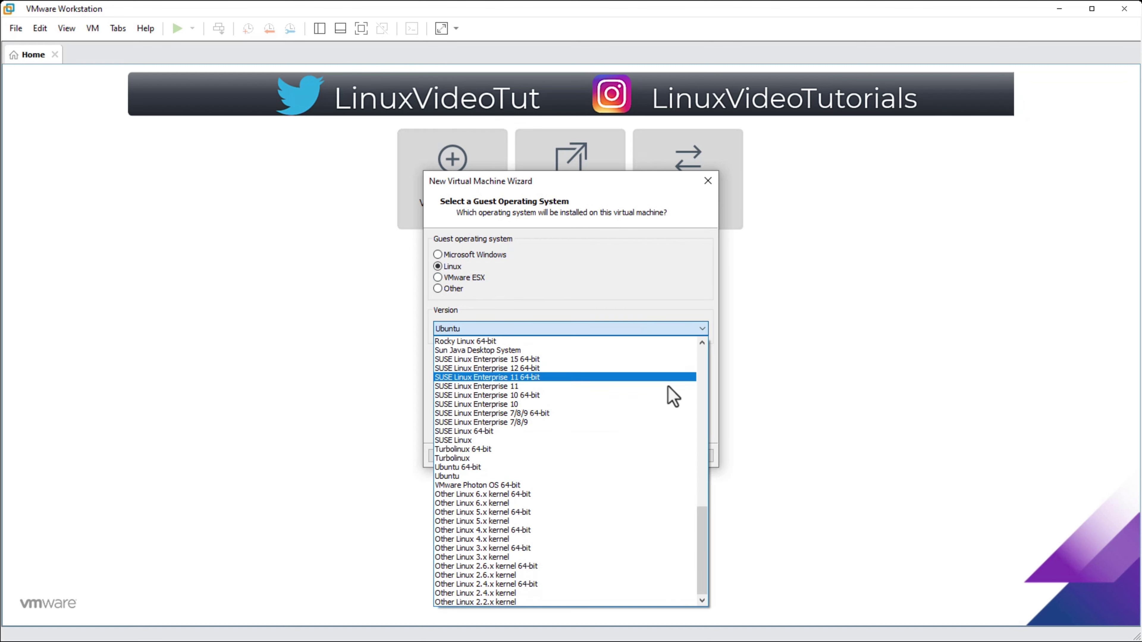
scroll(703, 537, up, 9)
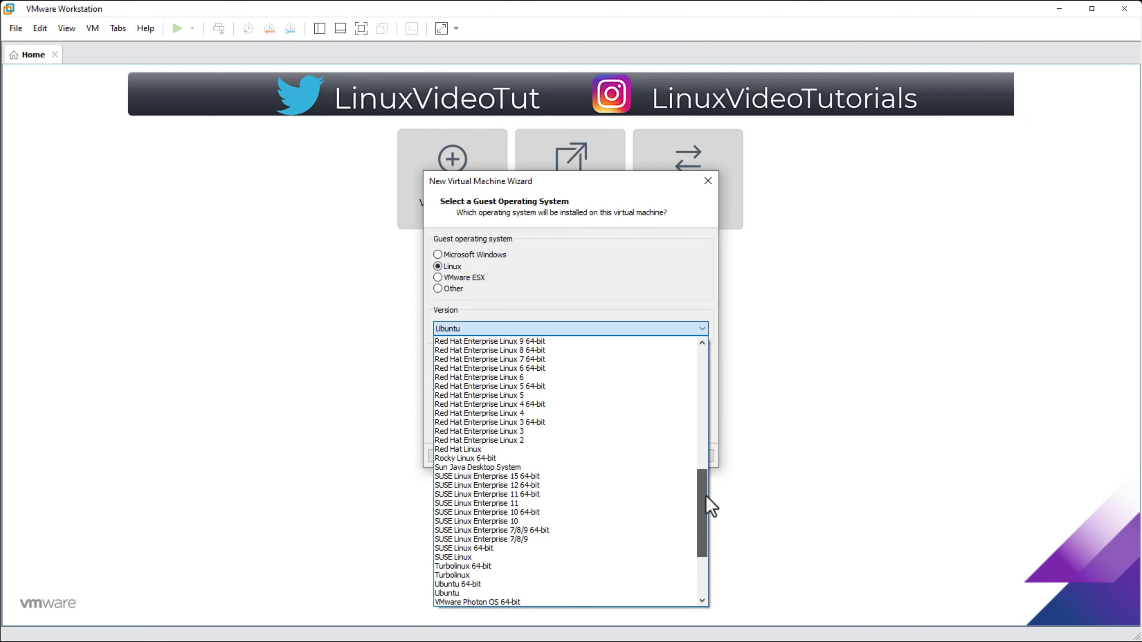
drag(703, 454, 700, 433)
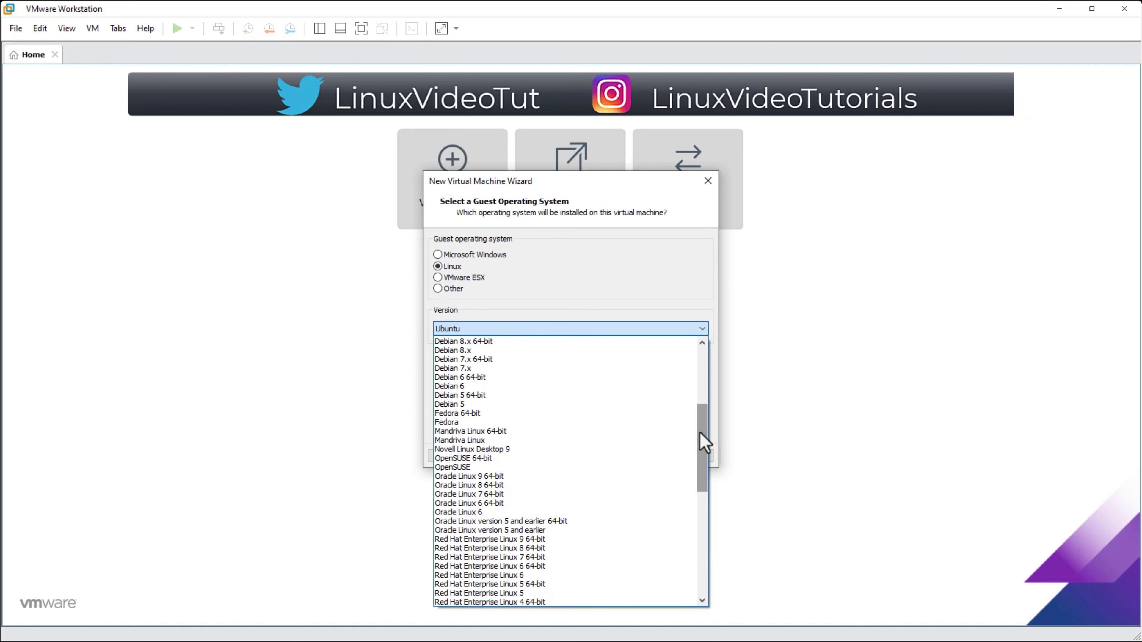
click(634, 414)
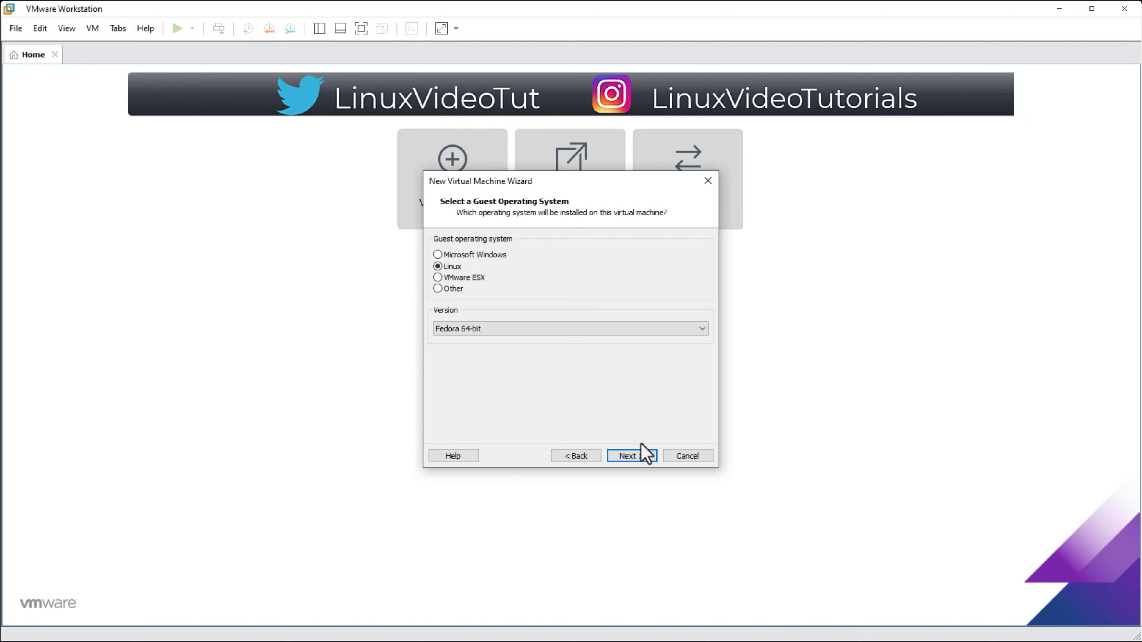
click(640, 456)
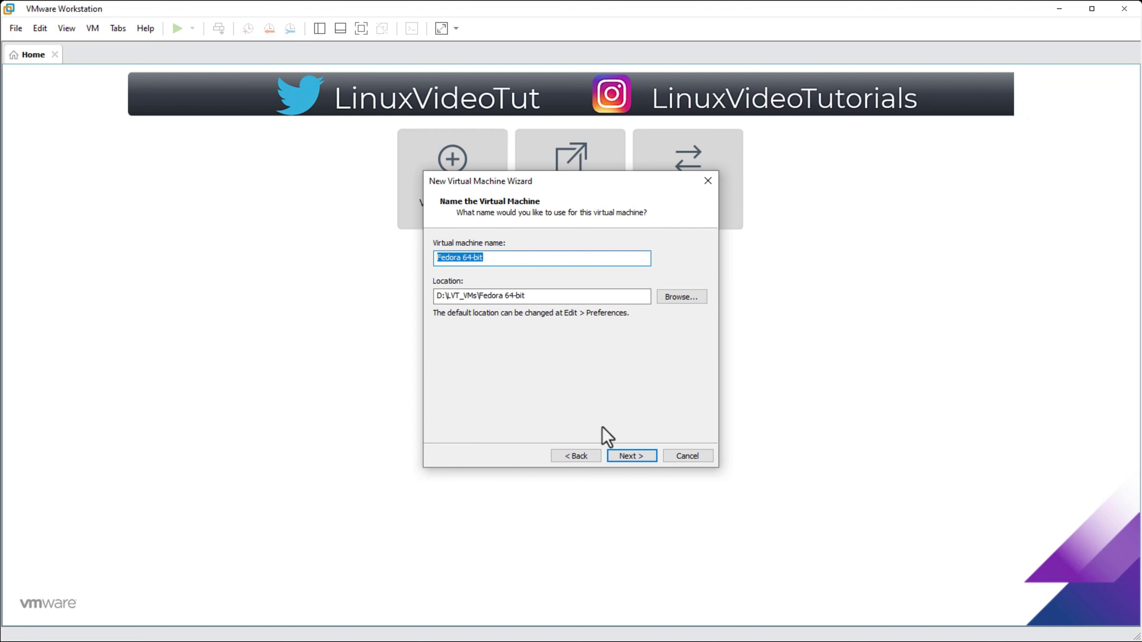
Step: Name the VM FedoraServer39 and keep a 60 GB disk split into multiple files
text(FedoraServer39)
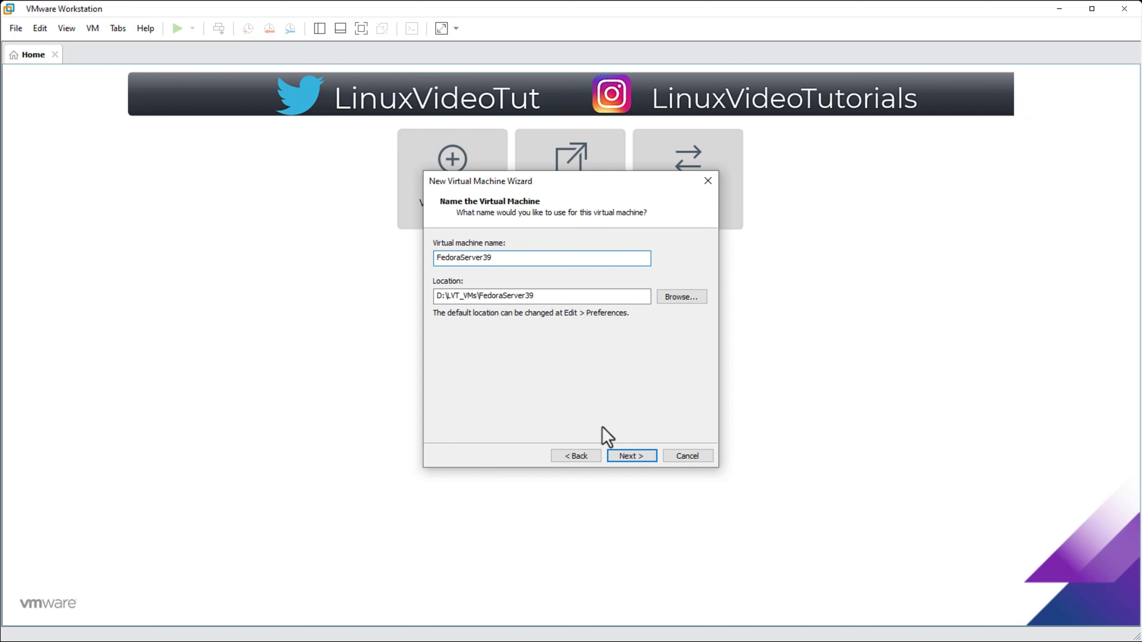
click(630, 456)
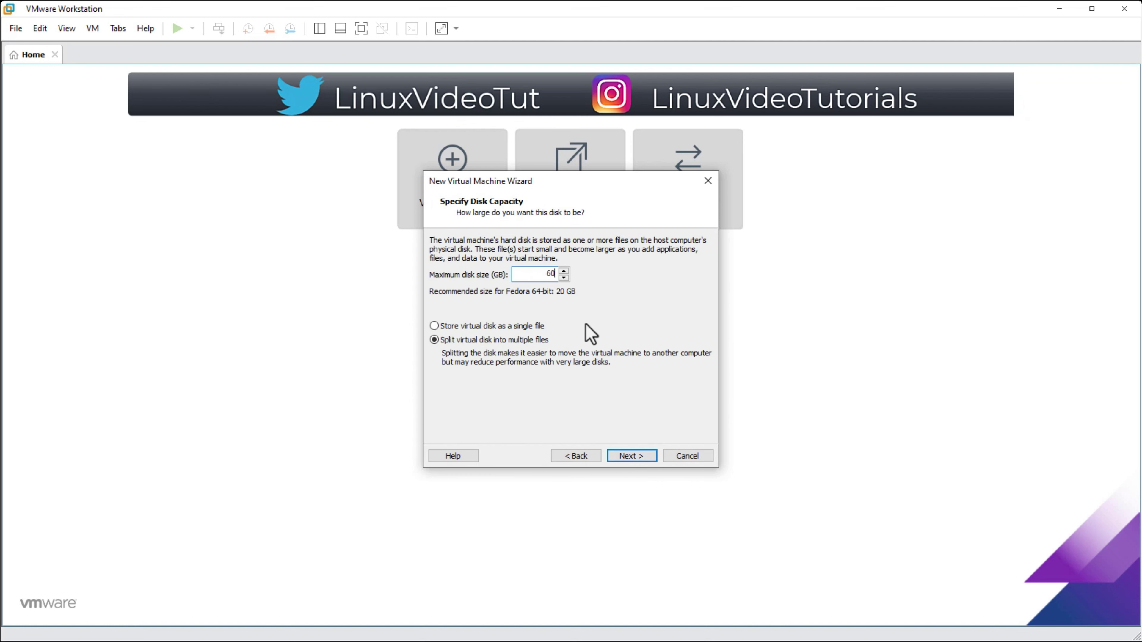
click(623, 455)
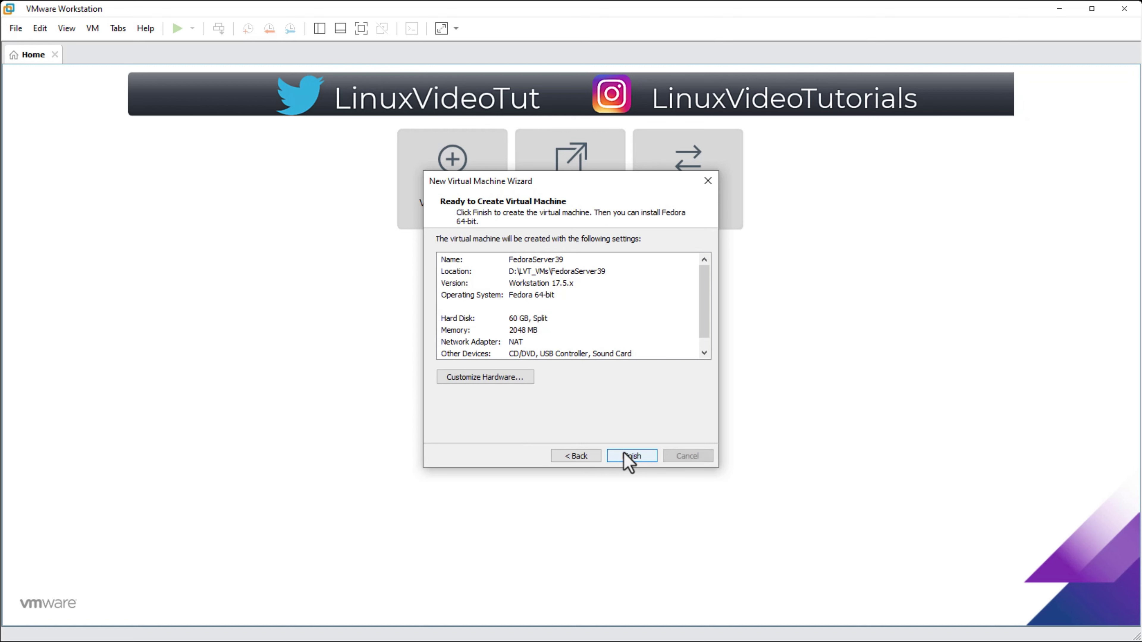
Step: In the hardware settings, give the VM 2 cores per processor
click(492, 376)
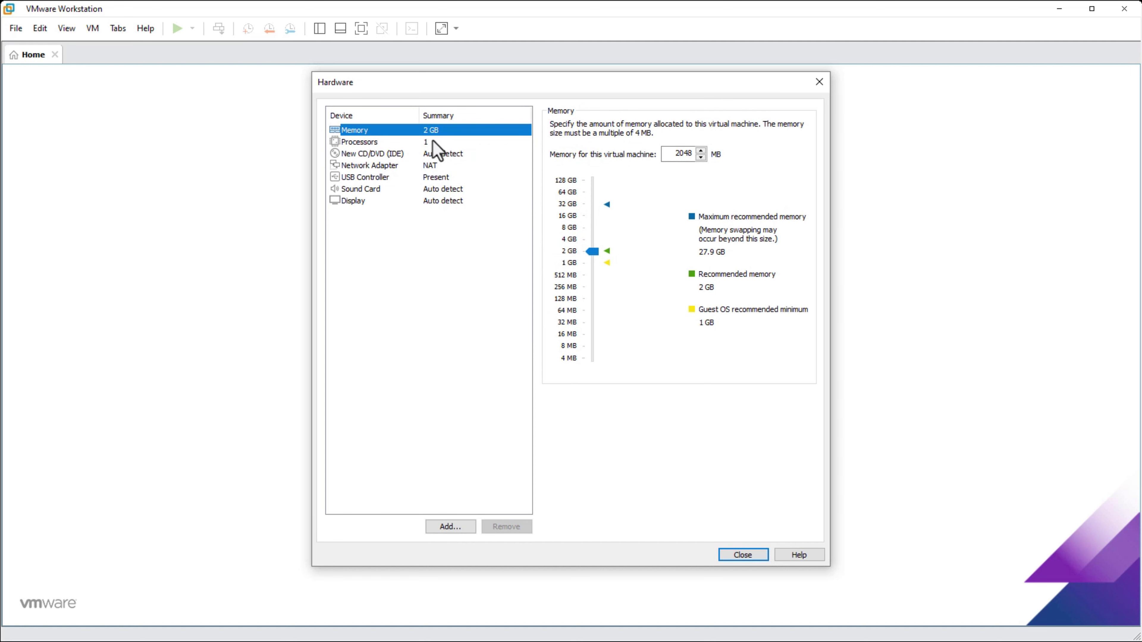
click(432, 141)
click(709, 144)
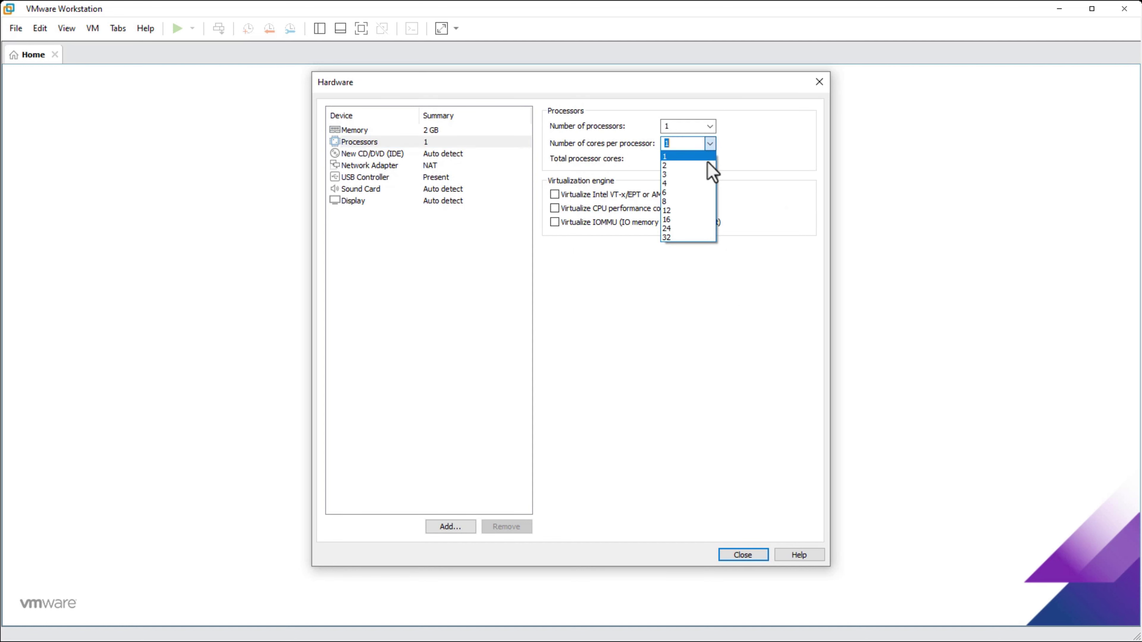
click(709, 165)
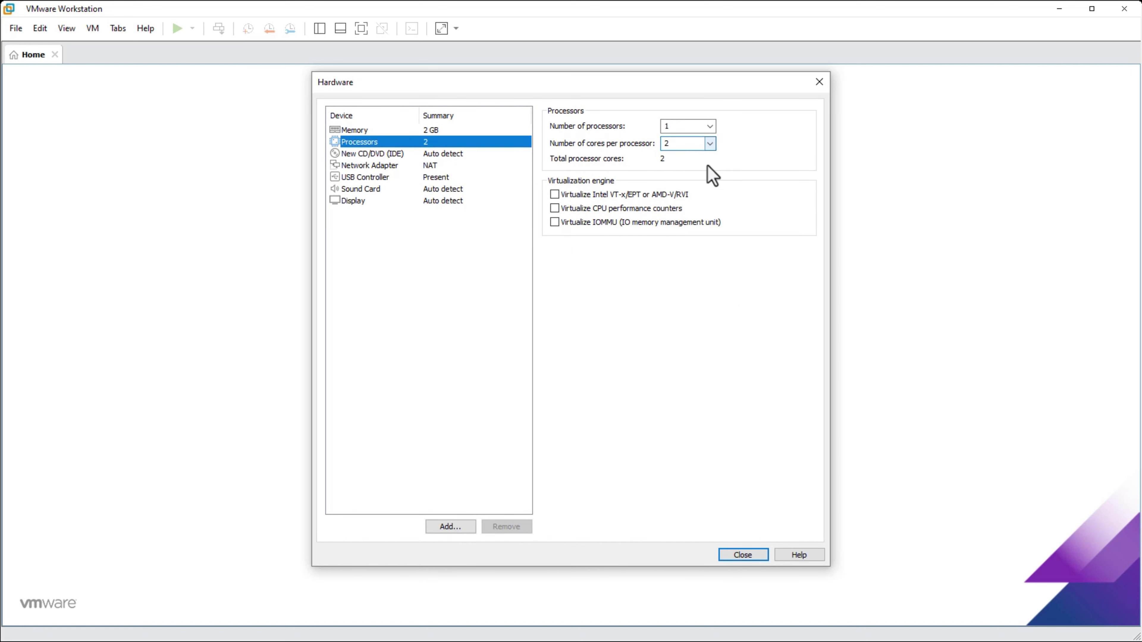
Step: Switch the CD/DVD drive to use an ISO image file and browse for it
click(369, 157)
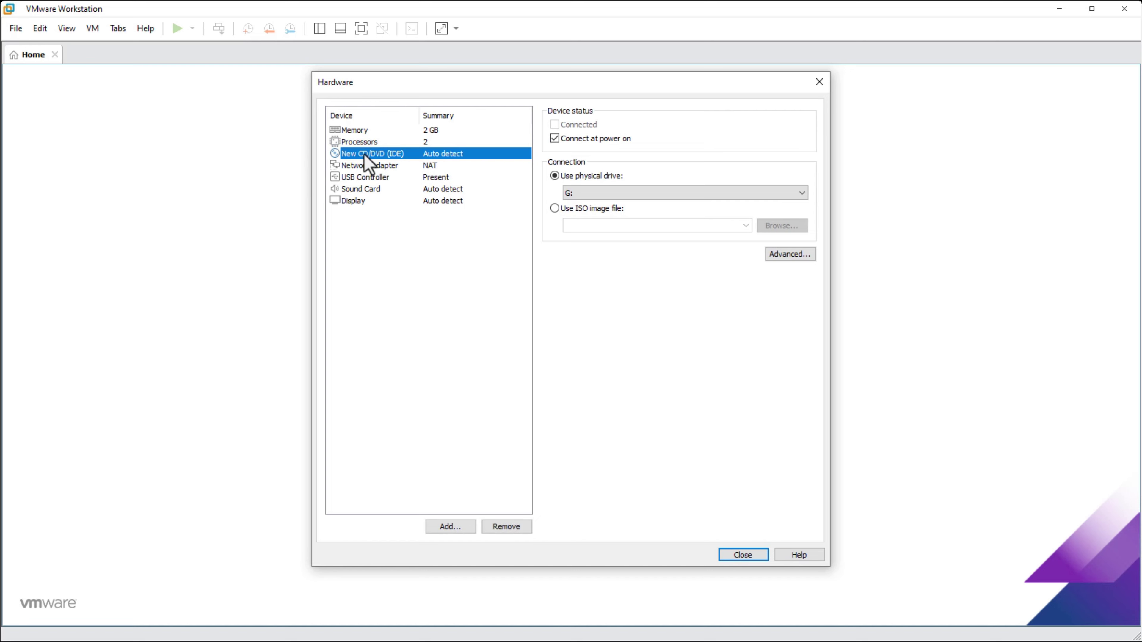
click(589, 209)
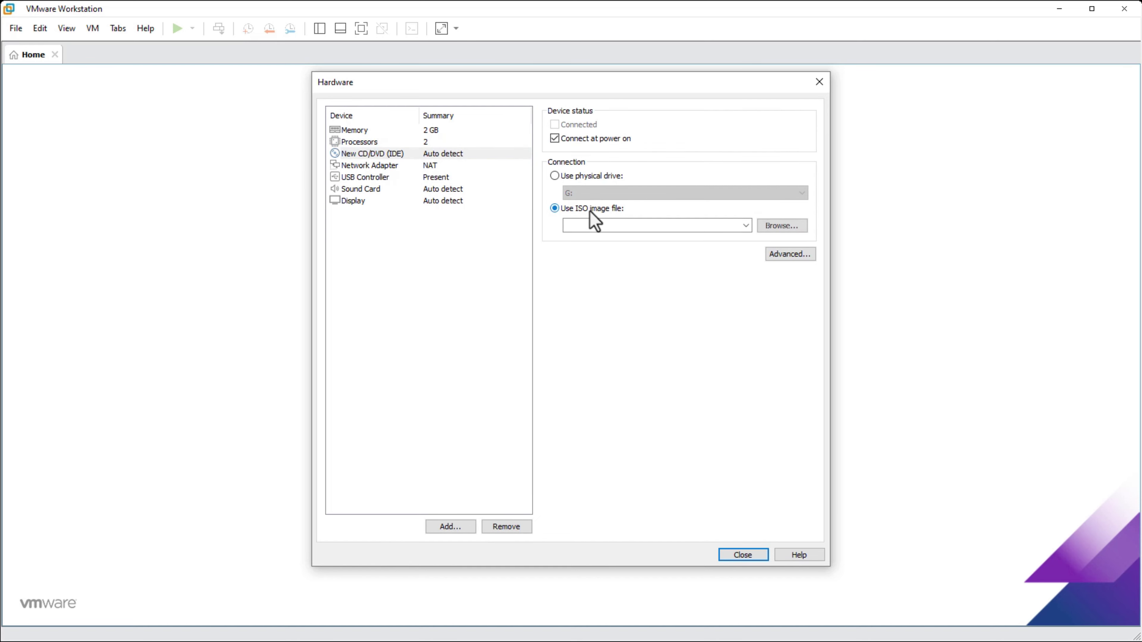
click(784, 227)
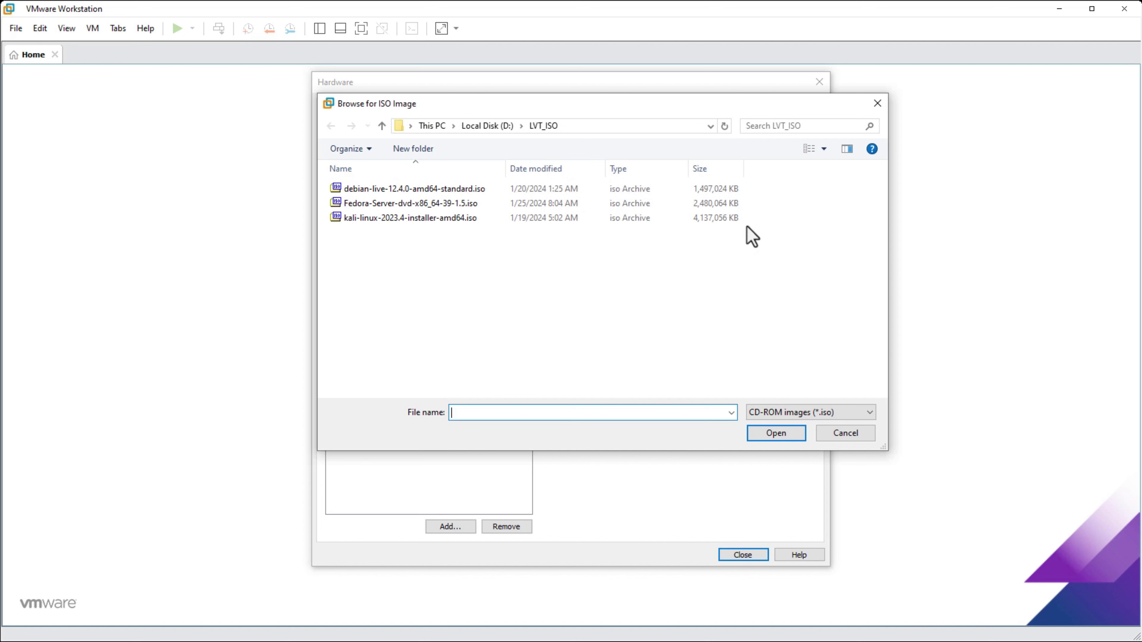
Step: Attach the Fedora Server 39 ISO to the CD/DVD drive
click(424, 198)
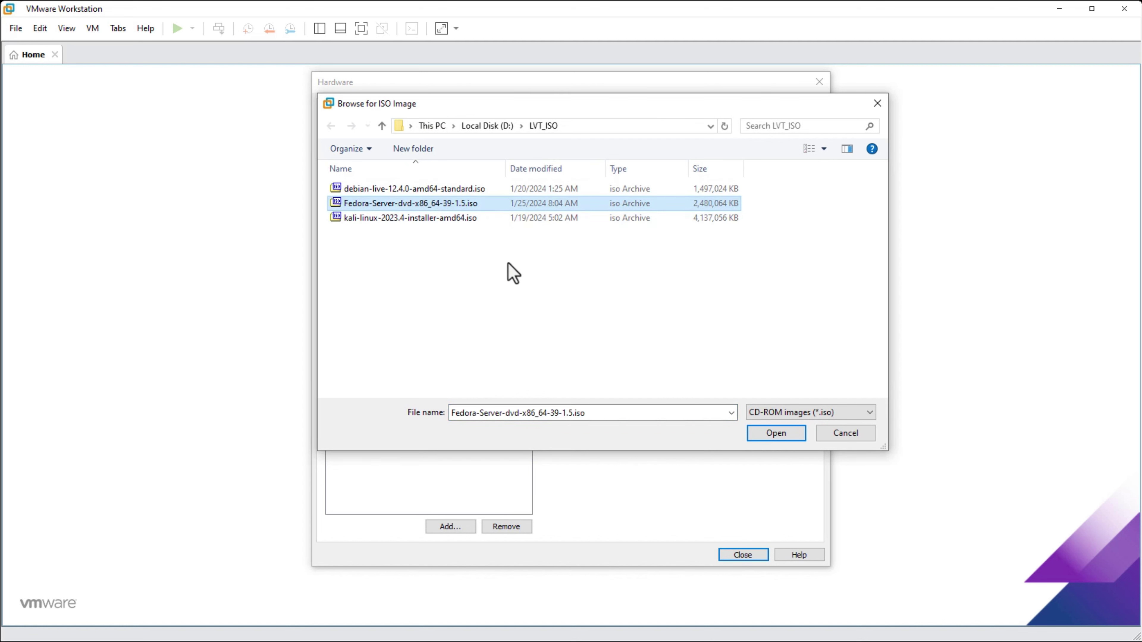
click(778, 434)
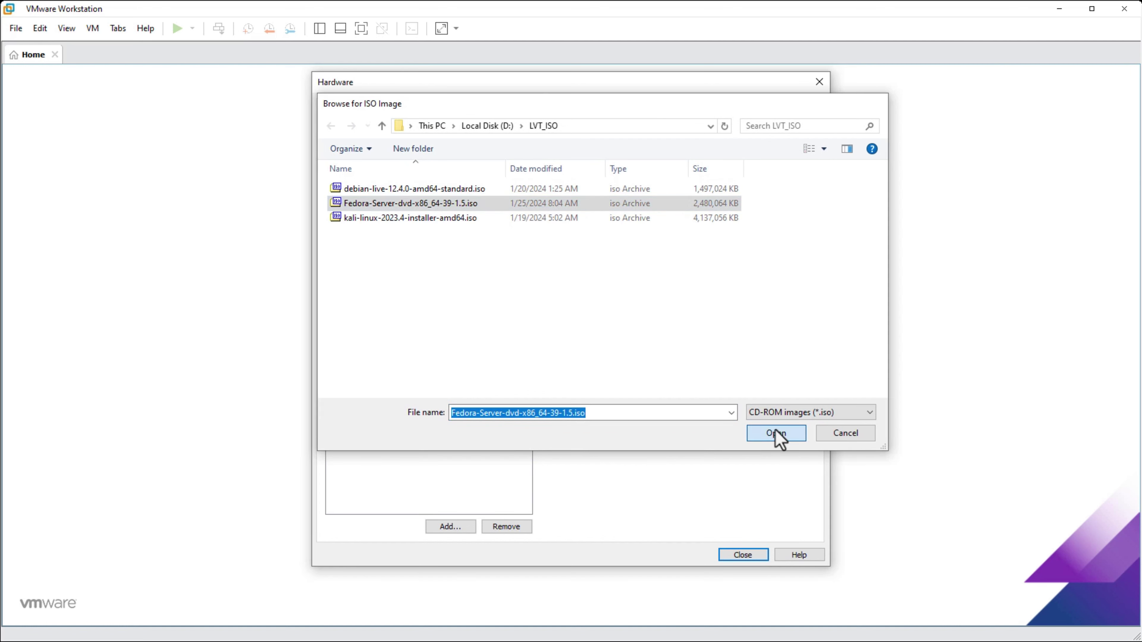
click(372, 168)
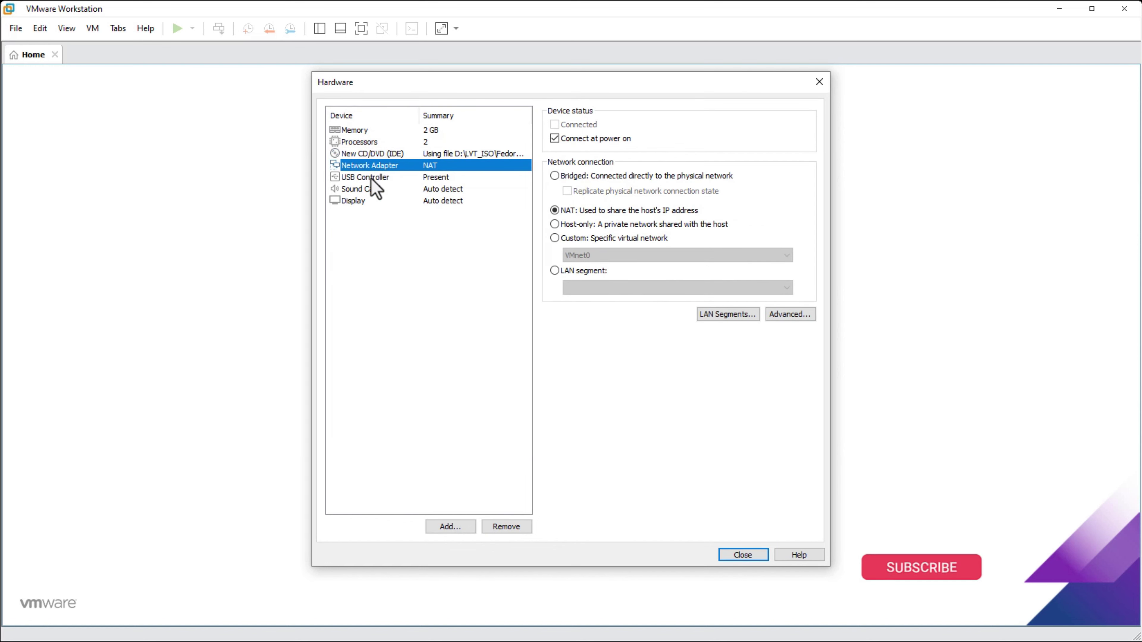
Step: Remove the USB controller and sound card, and turn off 3D graphics acceleration
click(371, 178)
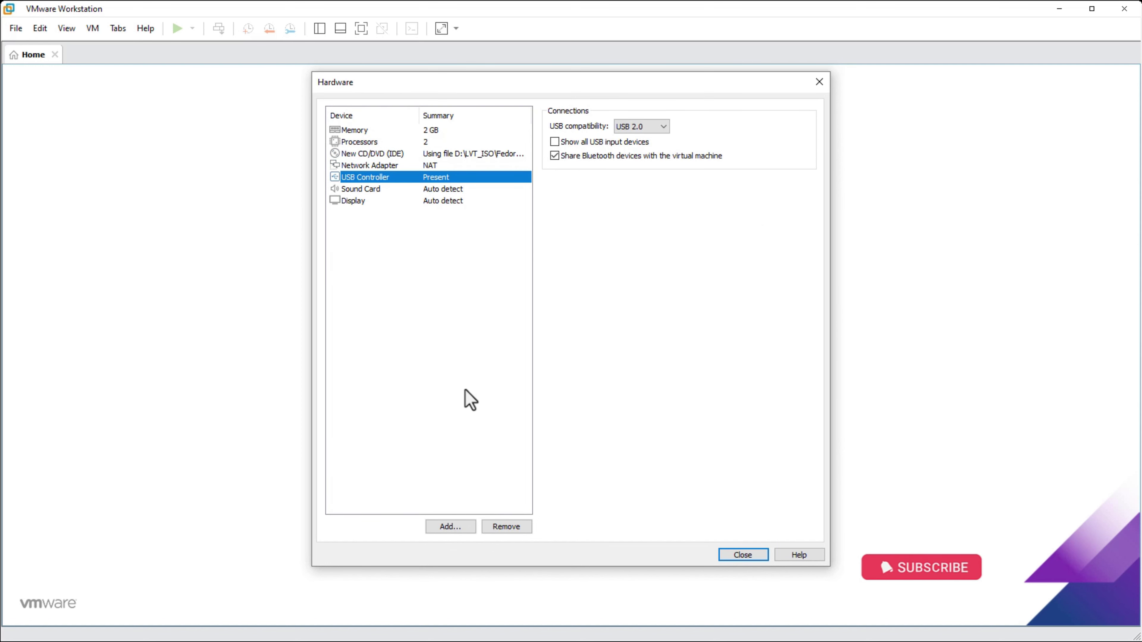
click(509, 527)
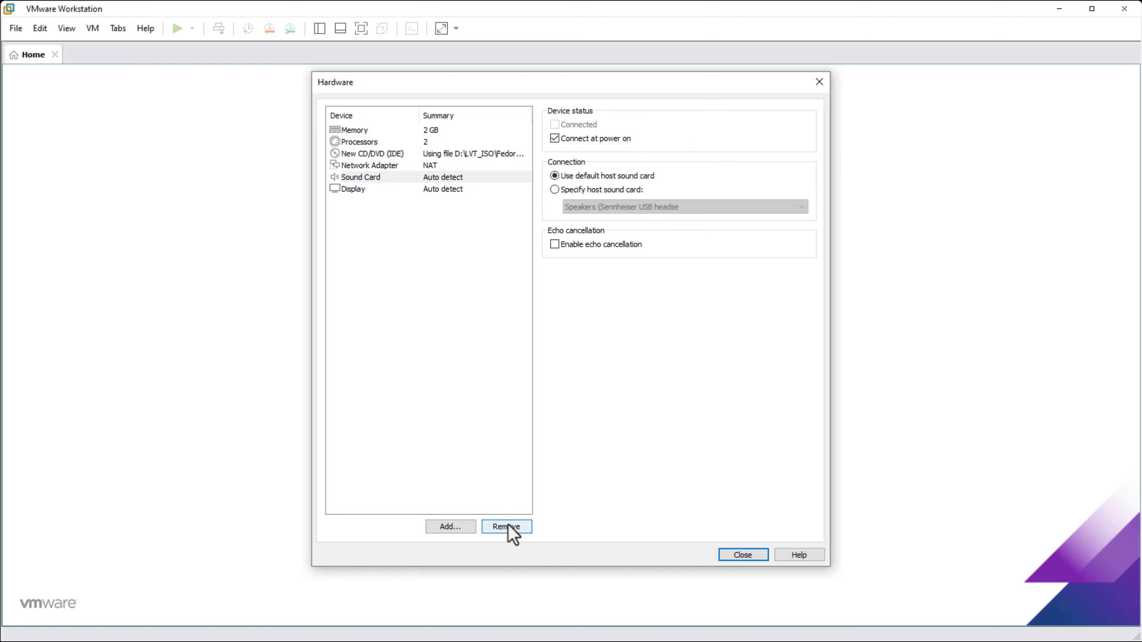
click(510, 528)
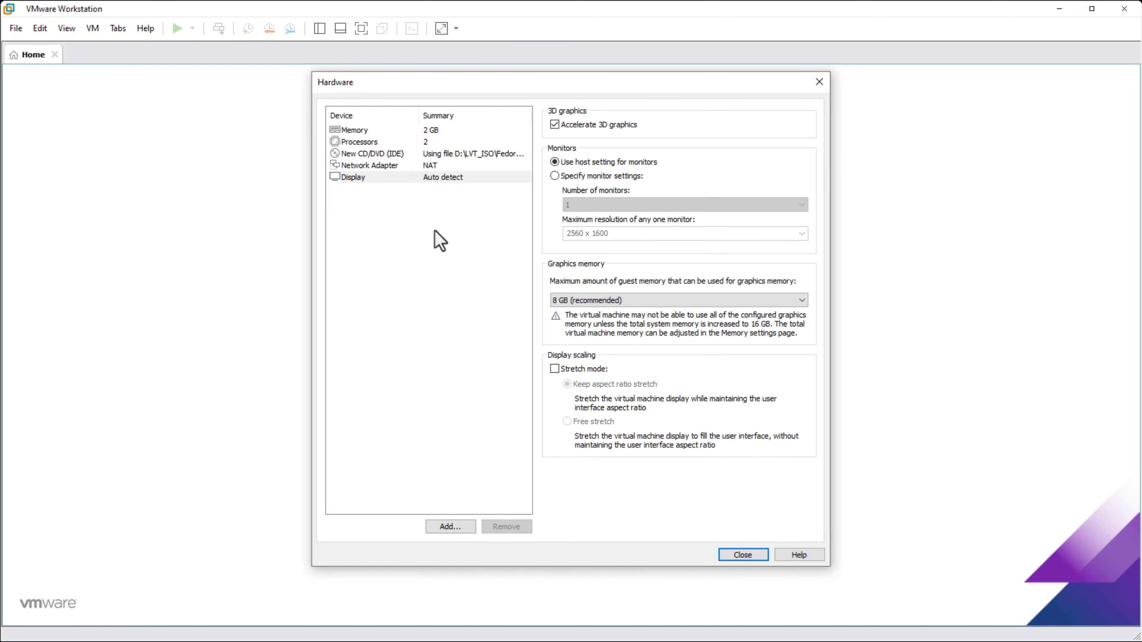
click(600, 125)
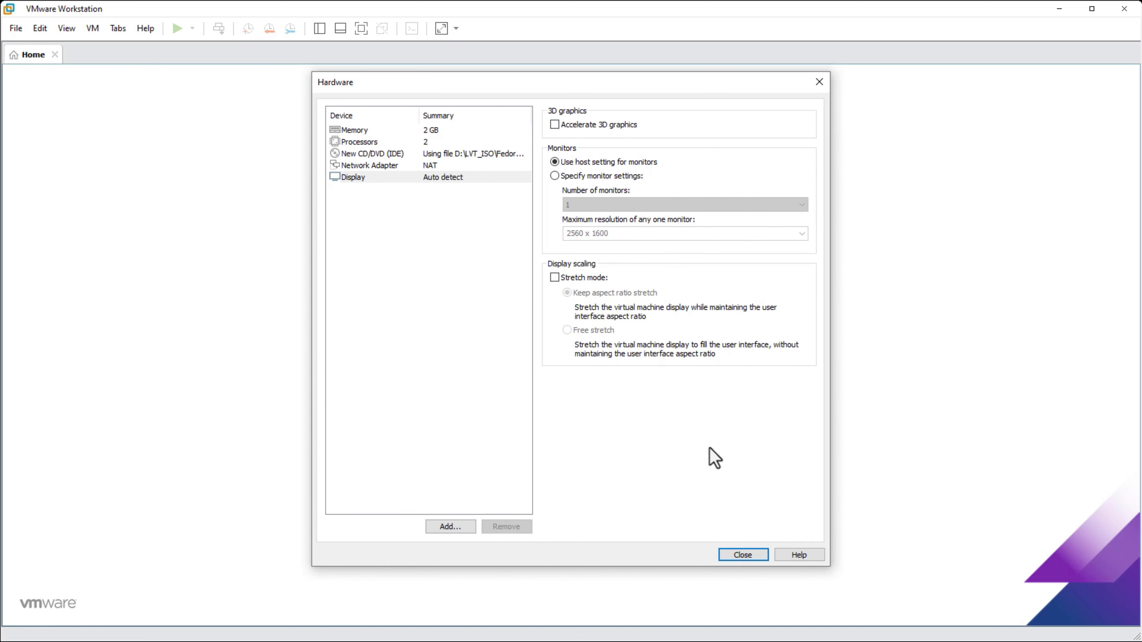
click(742, 555)
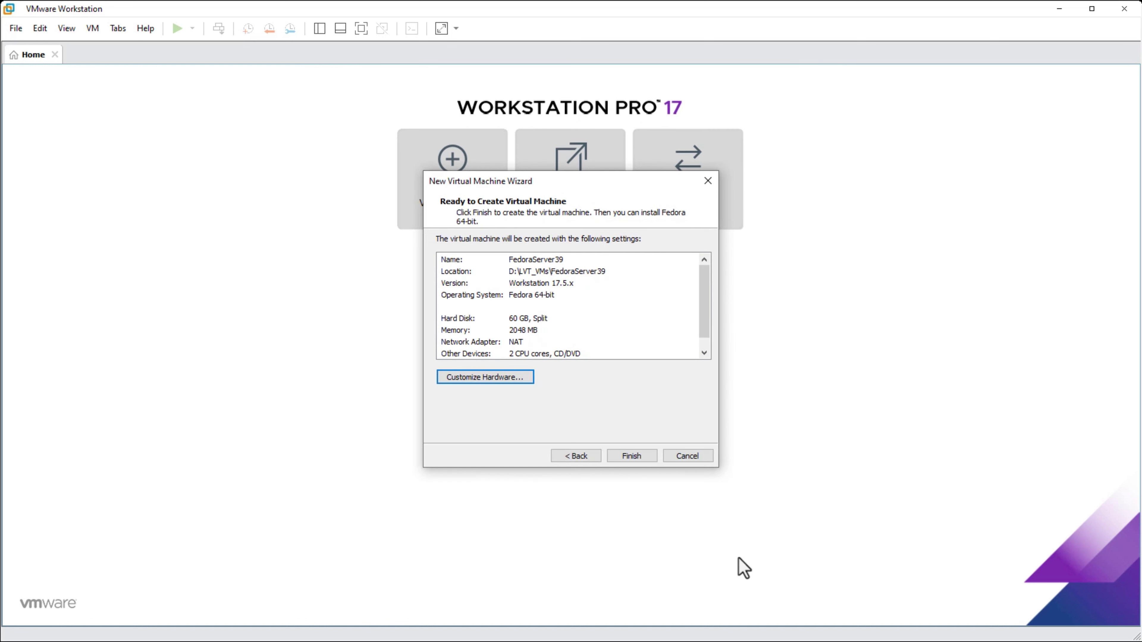
Step: Finish creating FedoraServer39, power it on, and focus the VM console
click(629, 455)
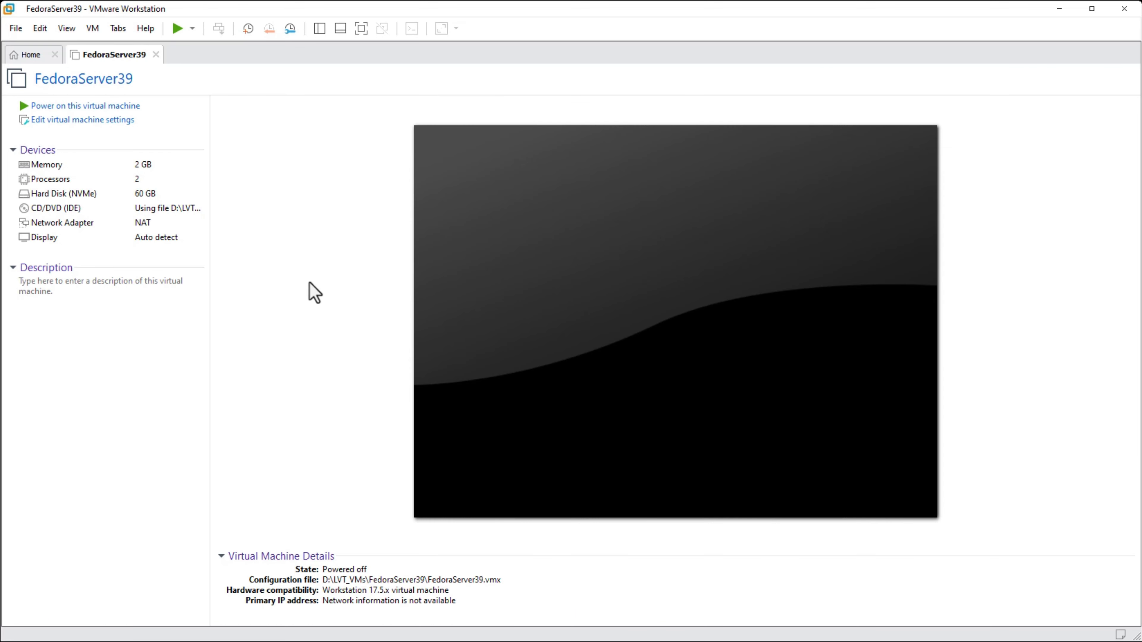
click(104, 106)
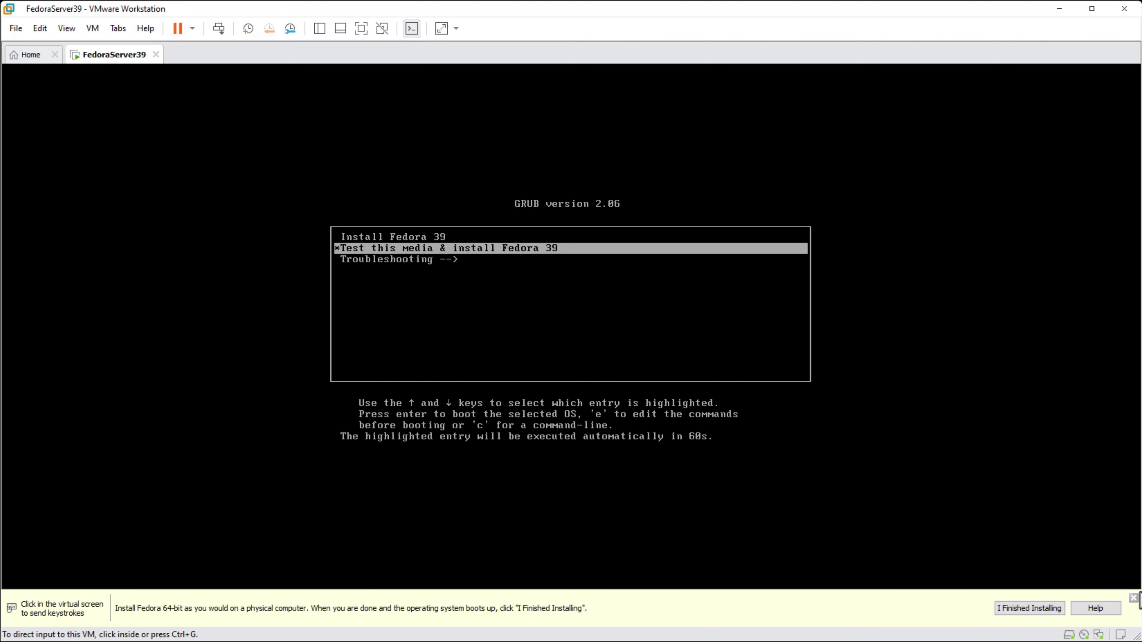
click(1134, 599)
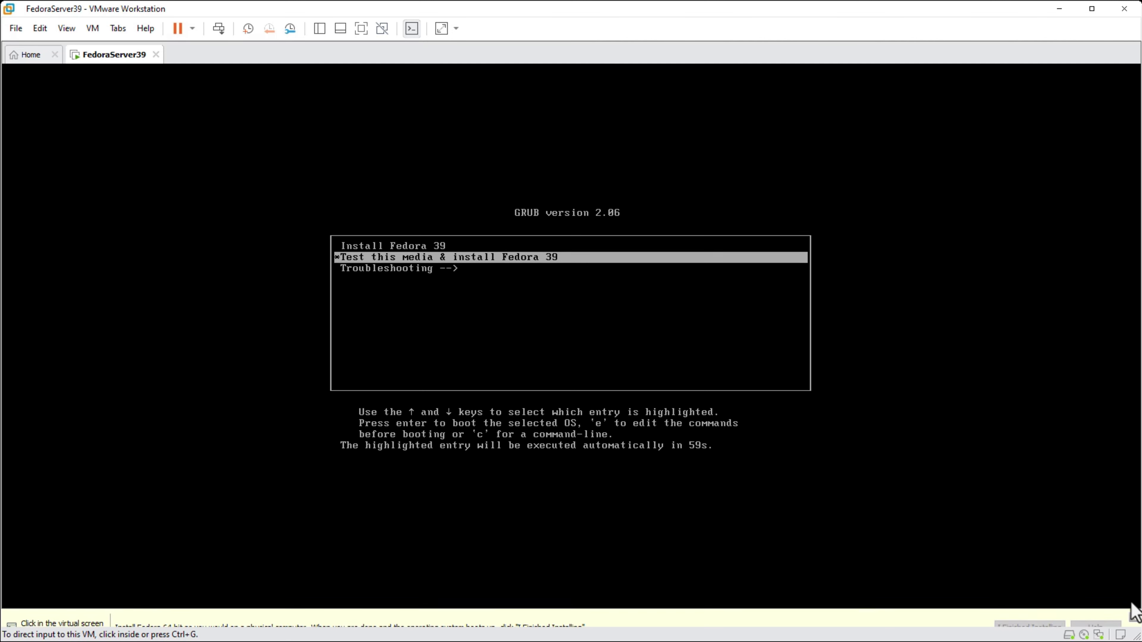
click(711, 360)
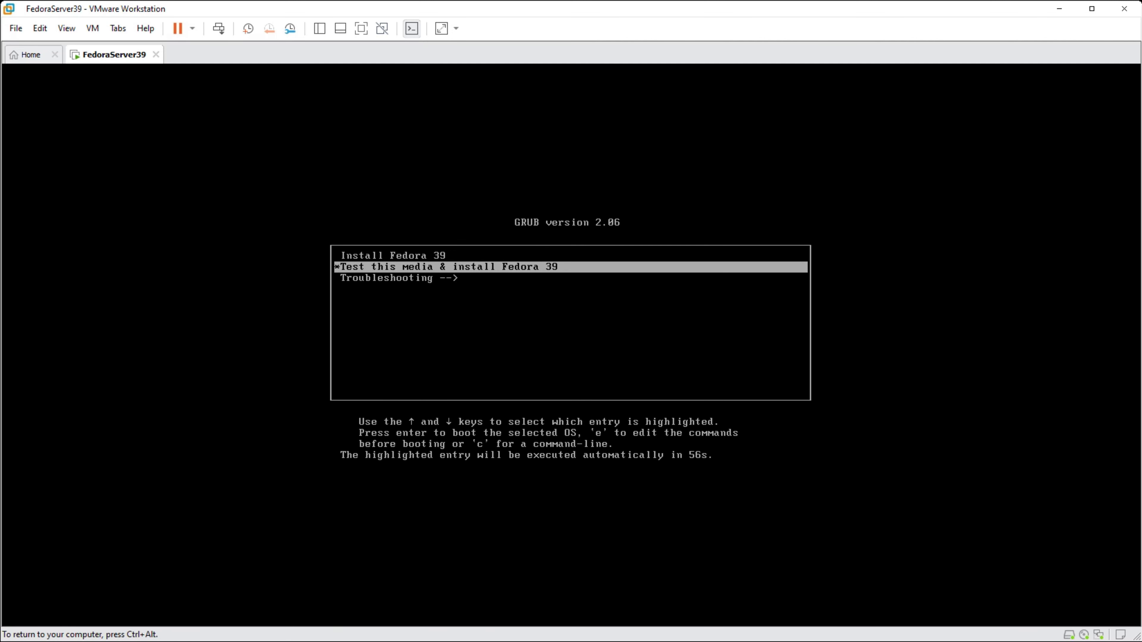
Step: Boot the Fedora 39 install entry and continue with English (Ireland) as the language
key(Return)
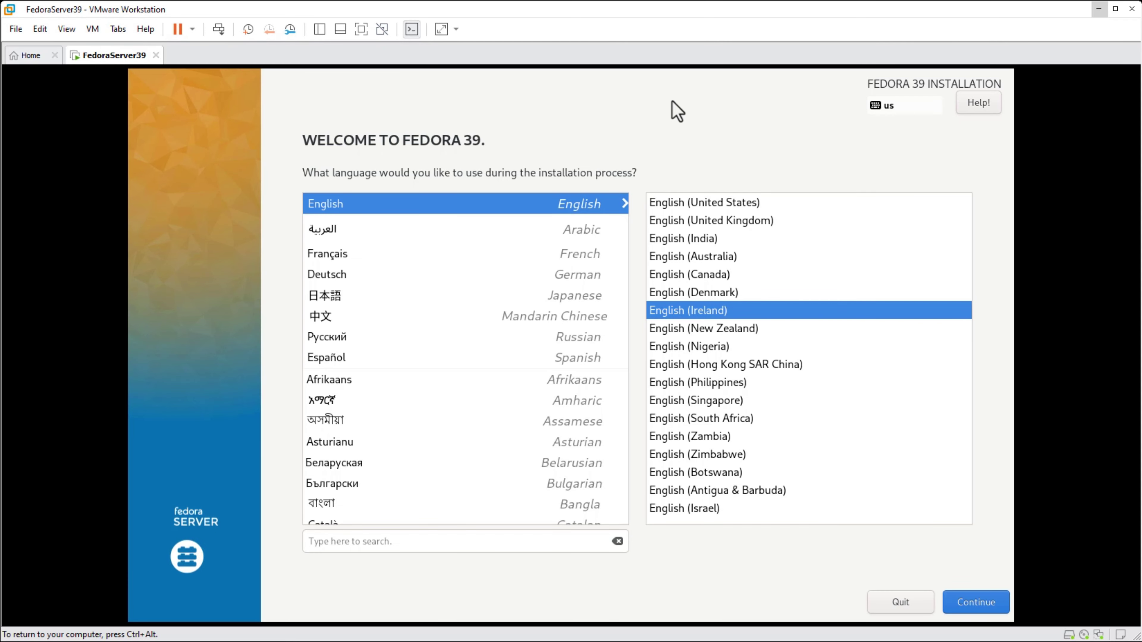
click(970, 603)
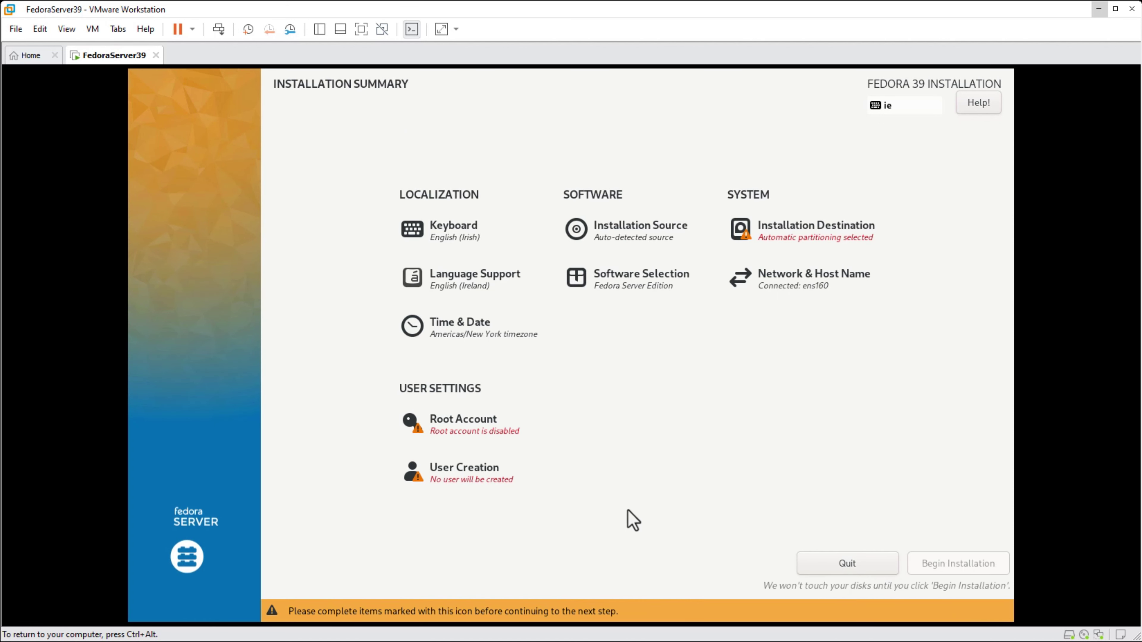
Step: Keep the English (Irish) keyboard layout, confirm automatic partitioning on the 60 GiB disk, and keep Fedora Server Edition
click(460, 225)
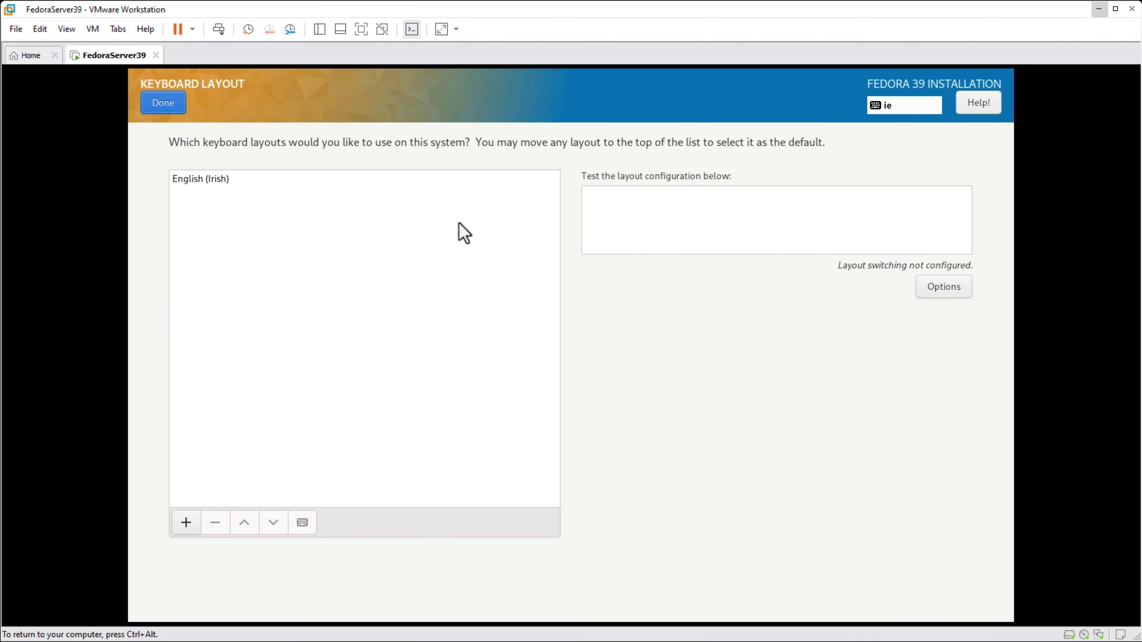
click(162, 103)
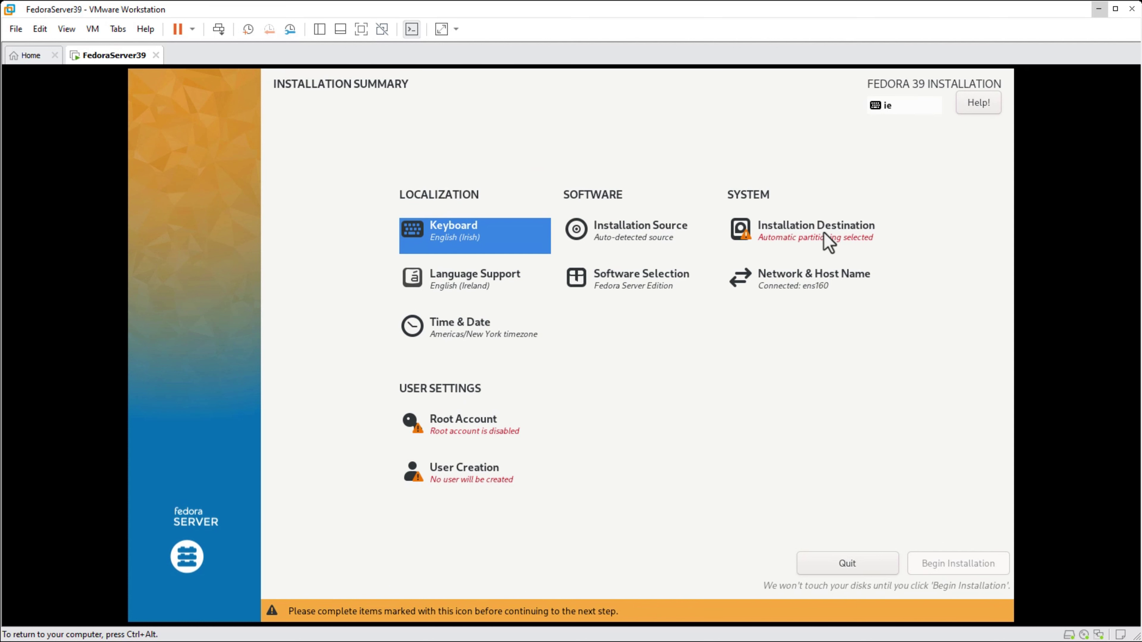
click(825, 234)
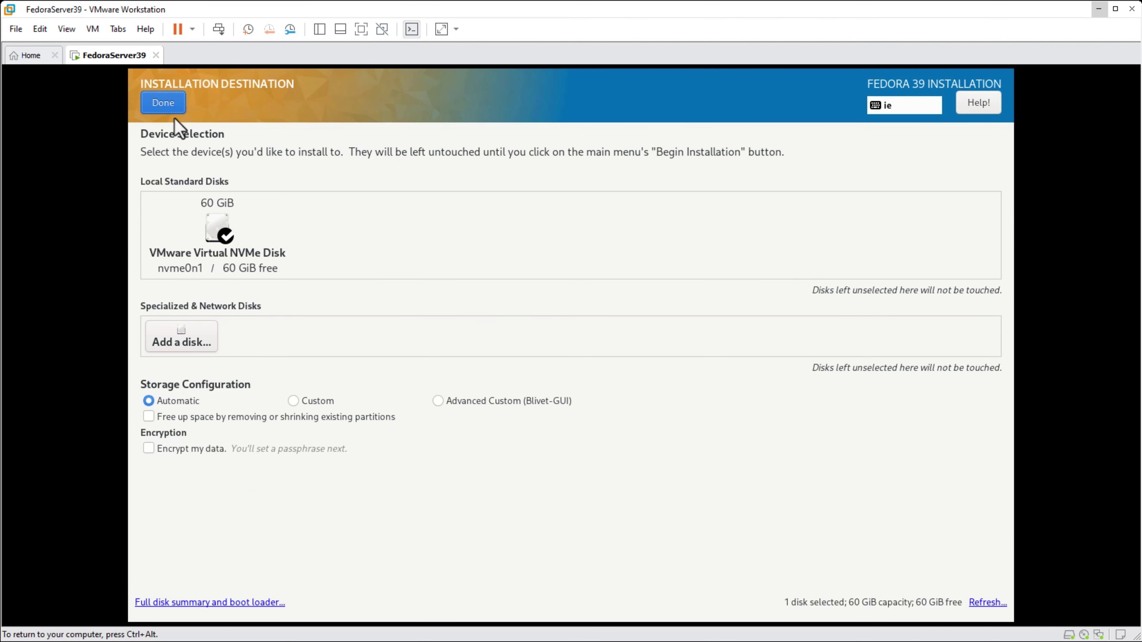
click(161, 108)
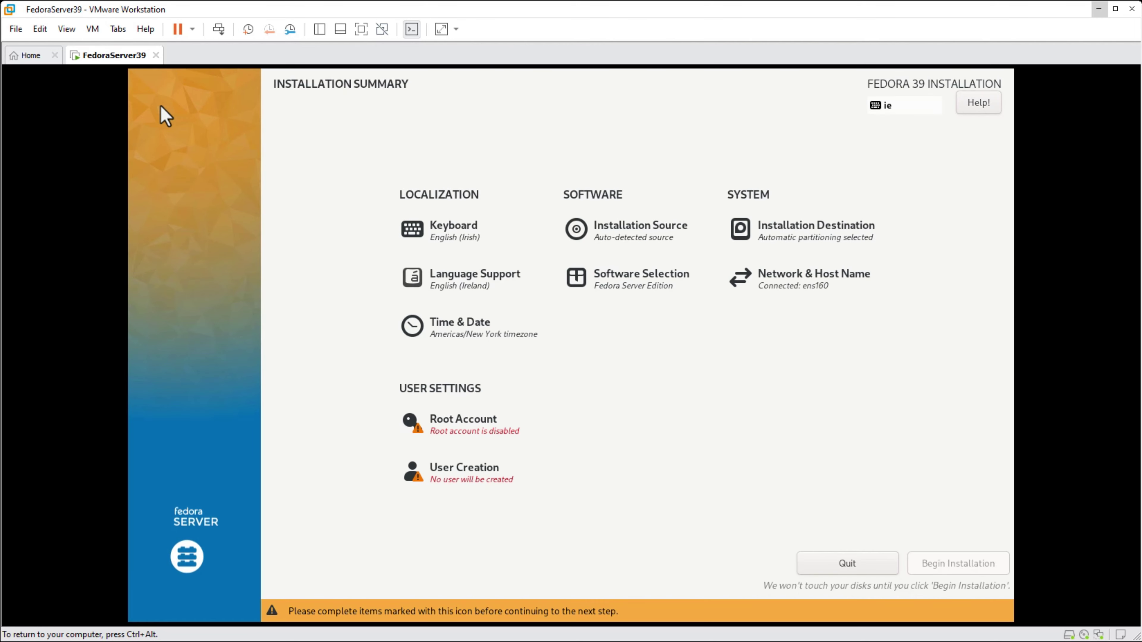
click(652, 289)
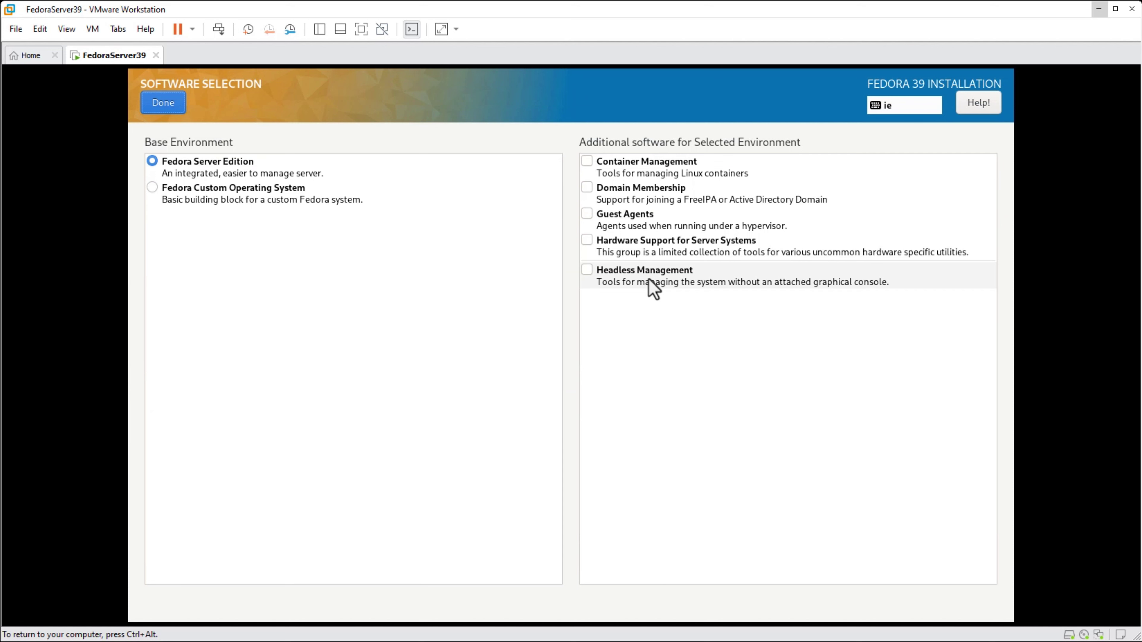
click(162, 103)
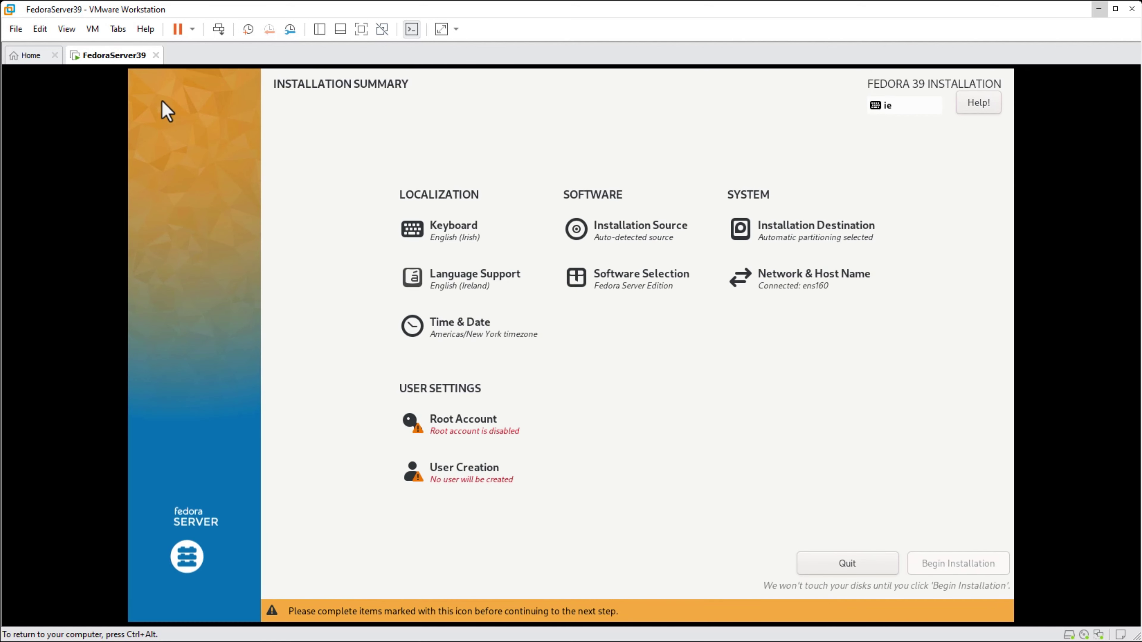
Step: Set and apply the host name fedoraserver39
click(813, 282)
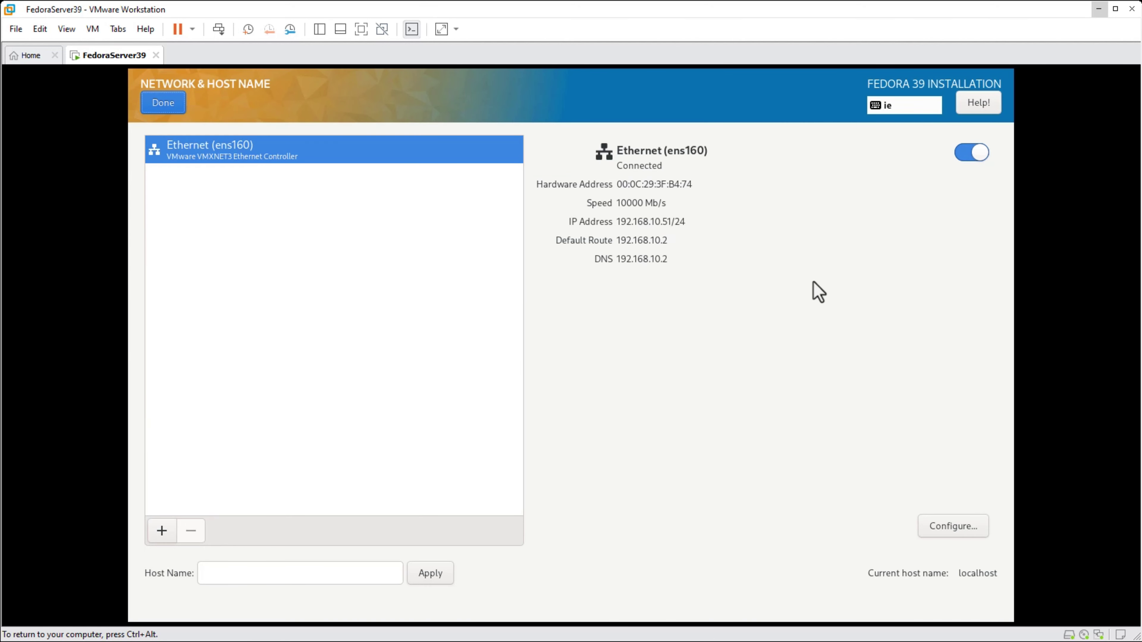
click(346, 582)
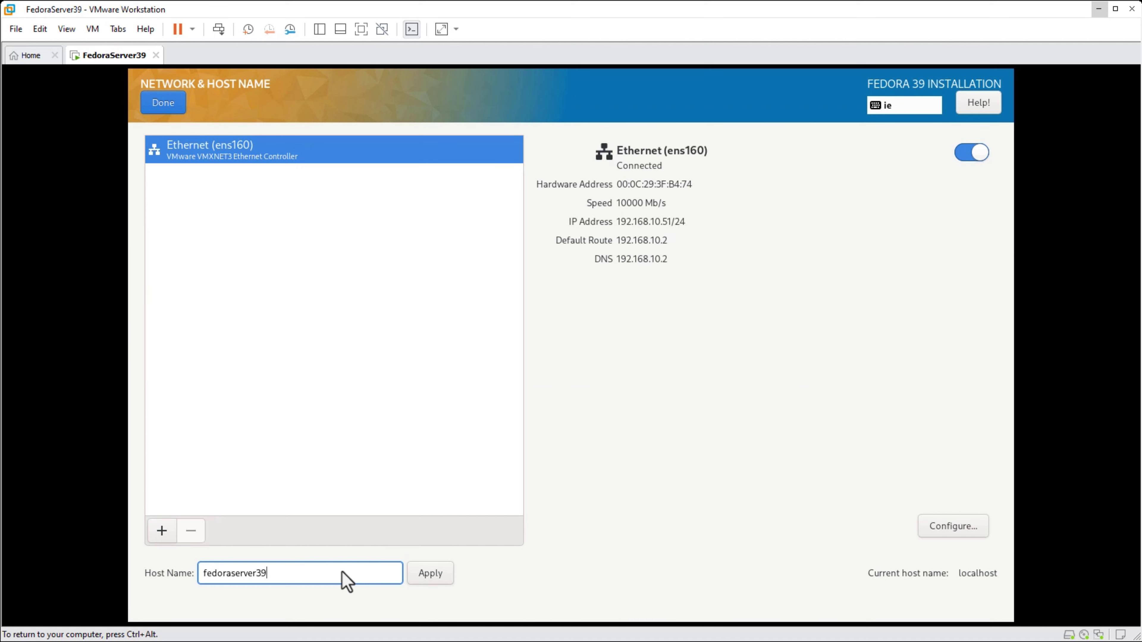
text(fedoraserver39)
click(427, 581)
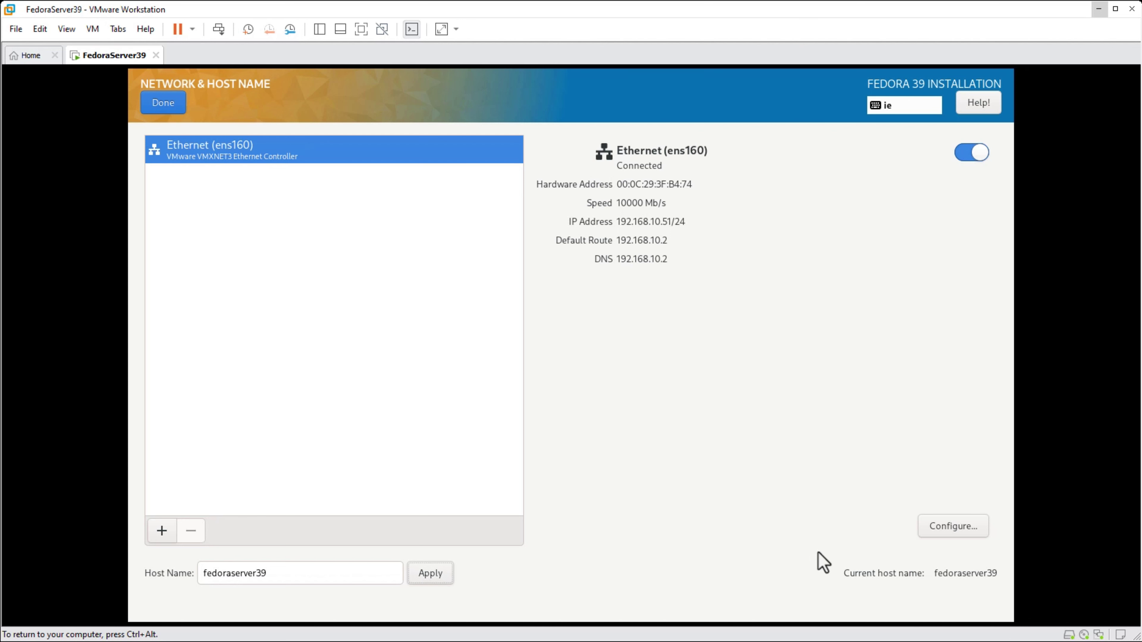
Step: Review the ens160 IPv4 settings, leave them on Automatic (DHCP), and return to the summary
click(947, 523)
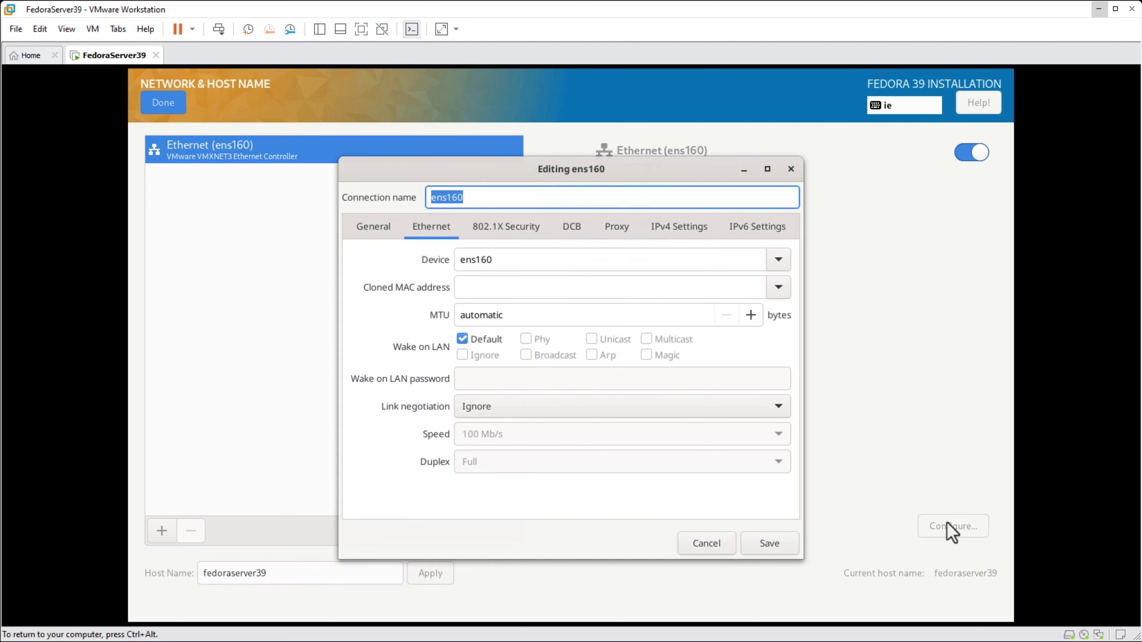
click(677, 239)
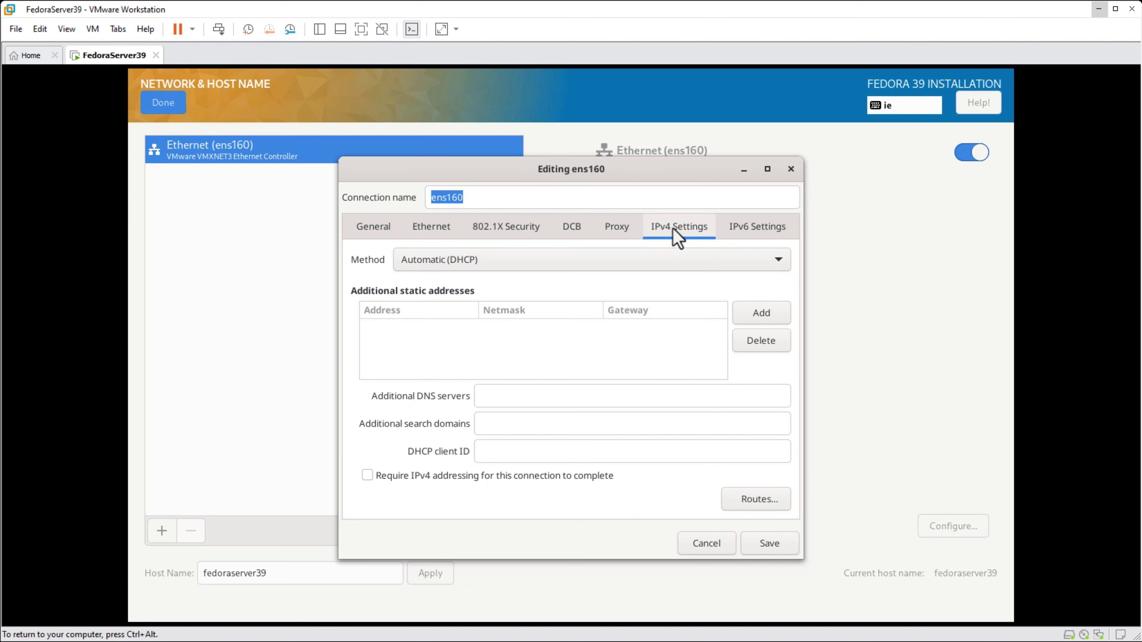
click(777, 264)
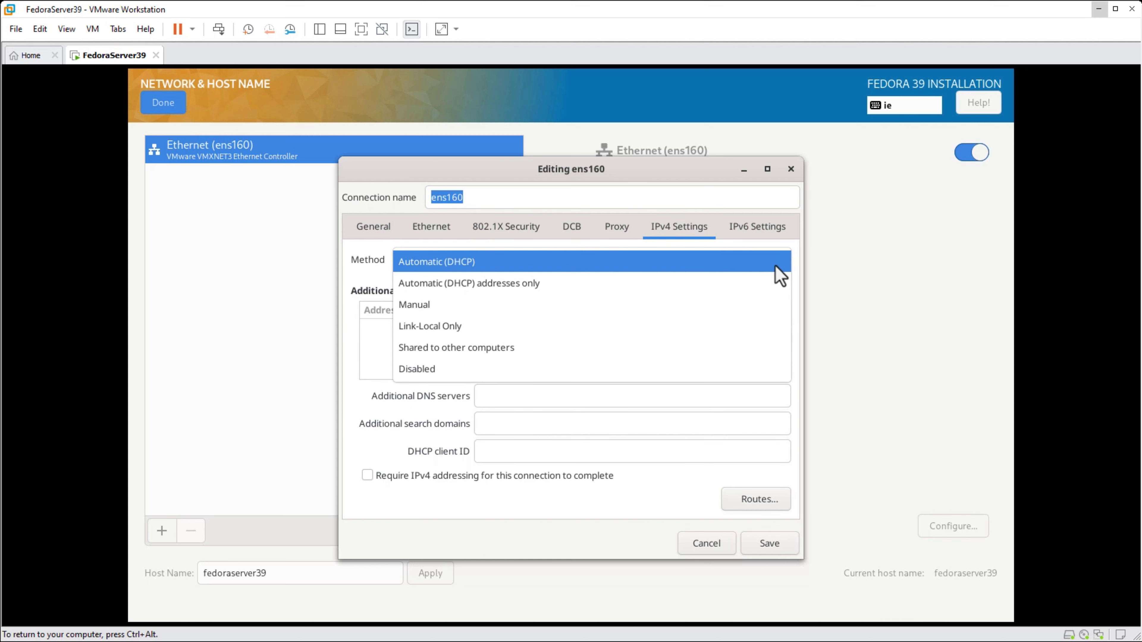
click(779, 310)
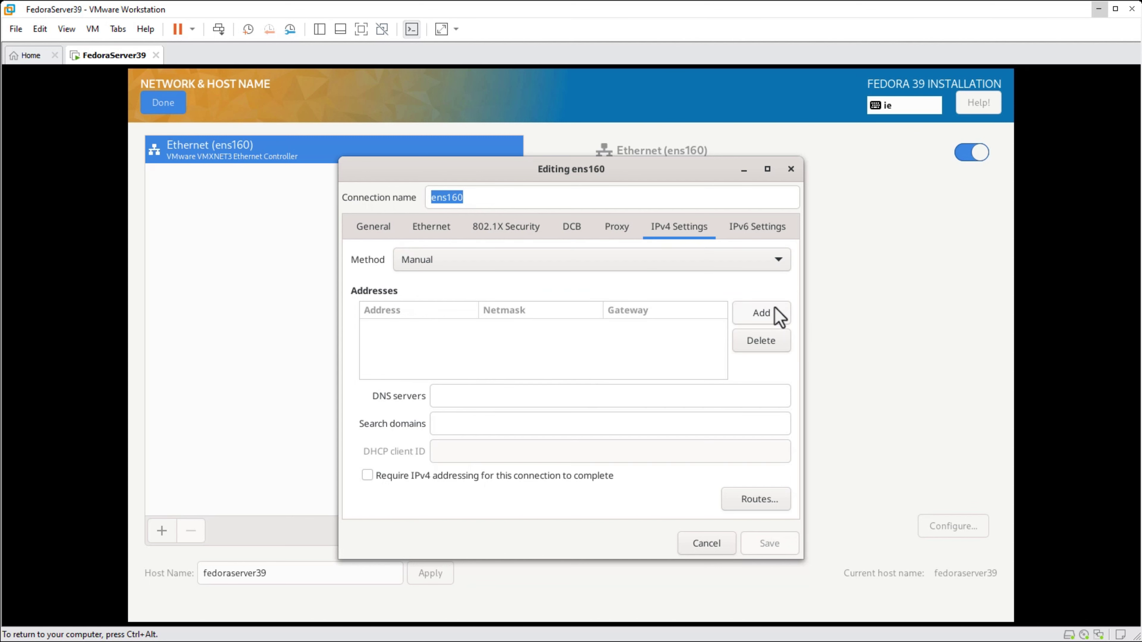
click(778, 265)
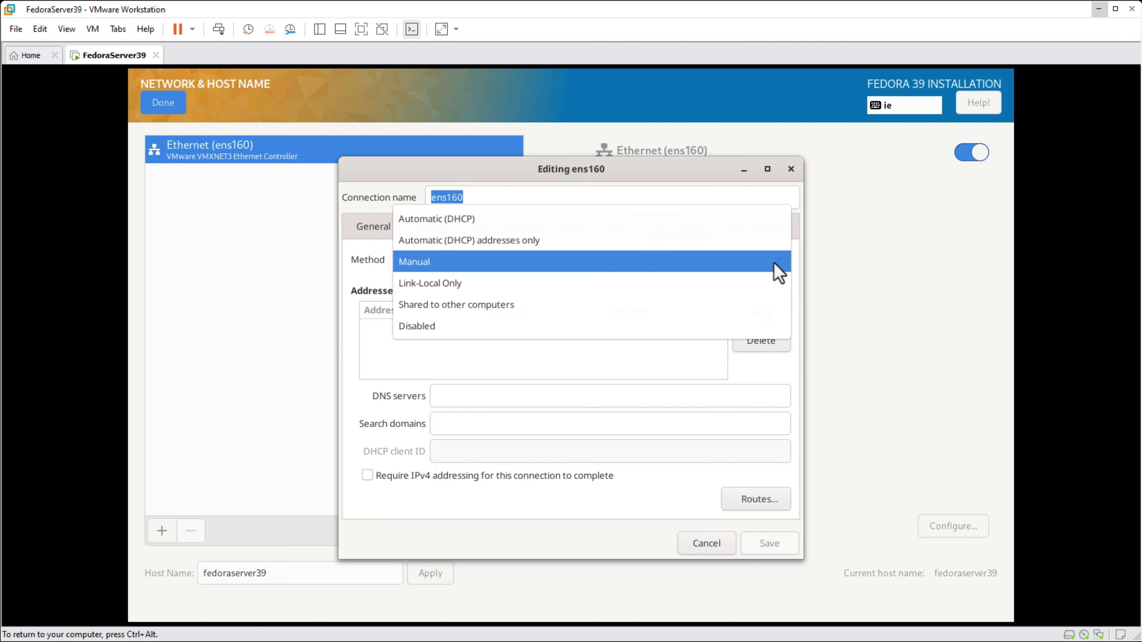
click(759, 225)
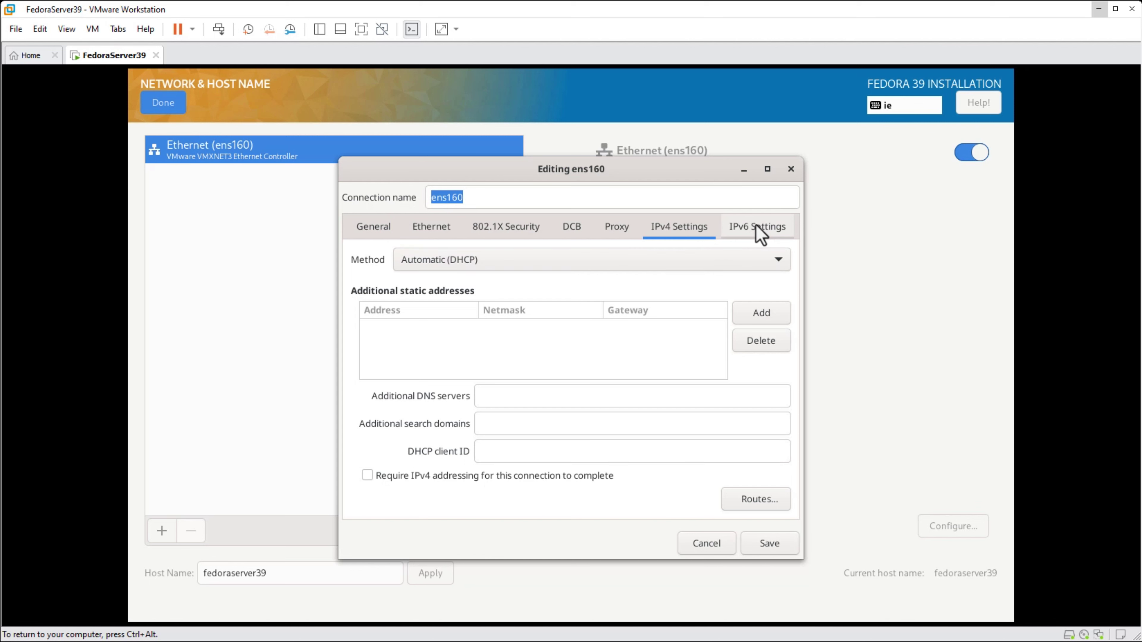
click(715, 544)
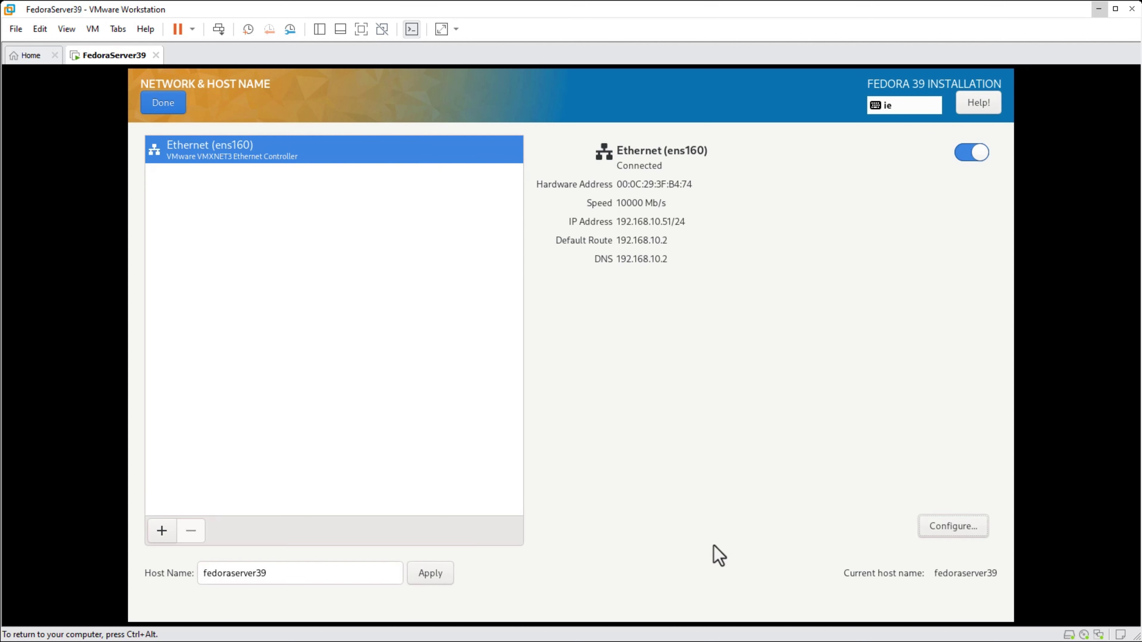
click(161, 105)
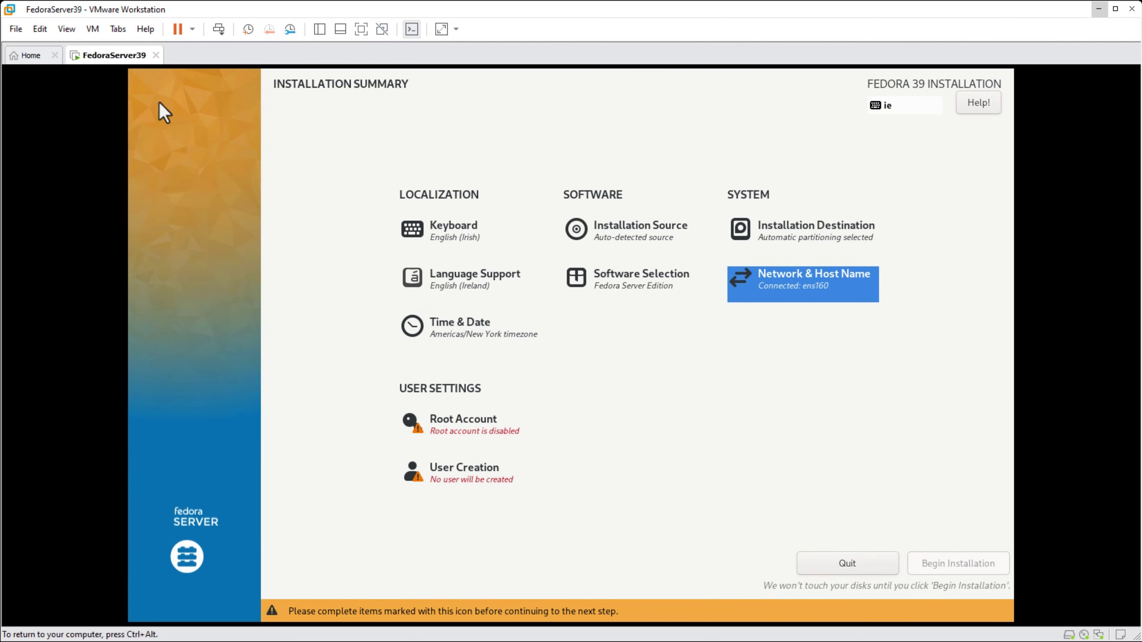
Step: Leave the root account disabled and enter the new user's full name
click(485, 429)
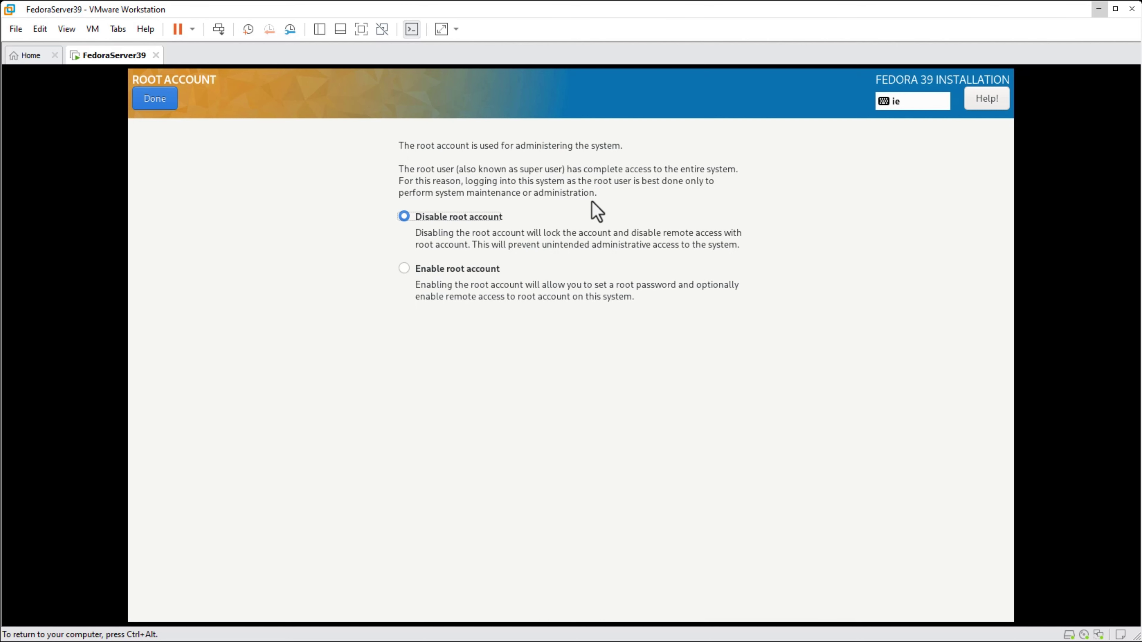
click(156, 102)
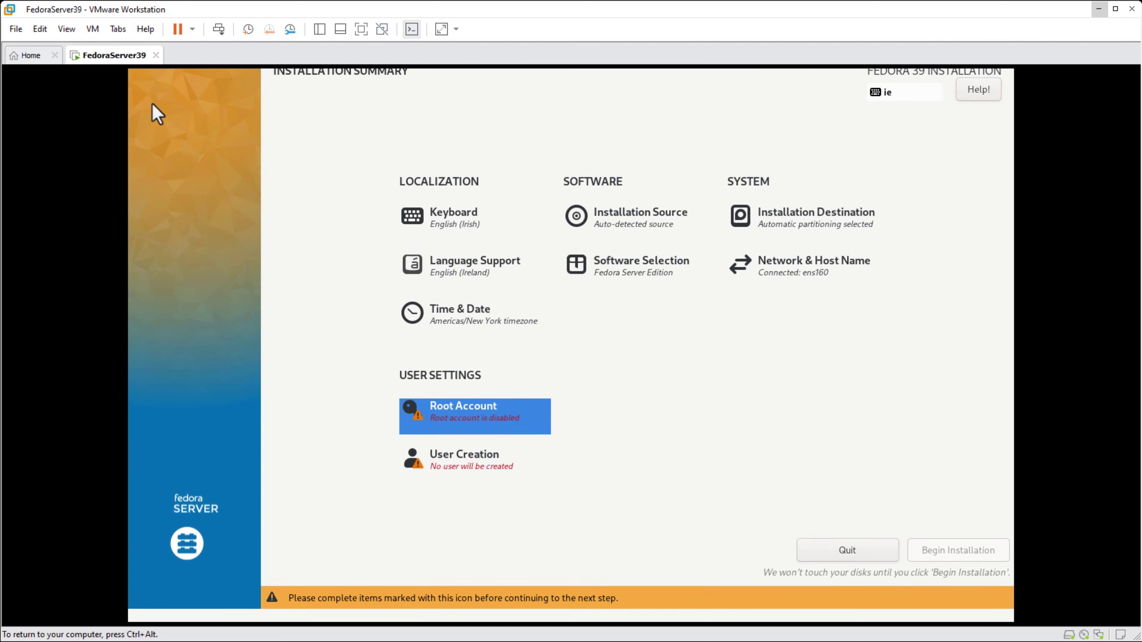
click(495, 471)
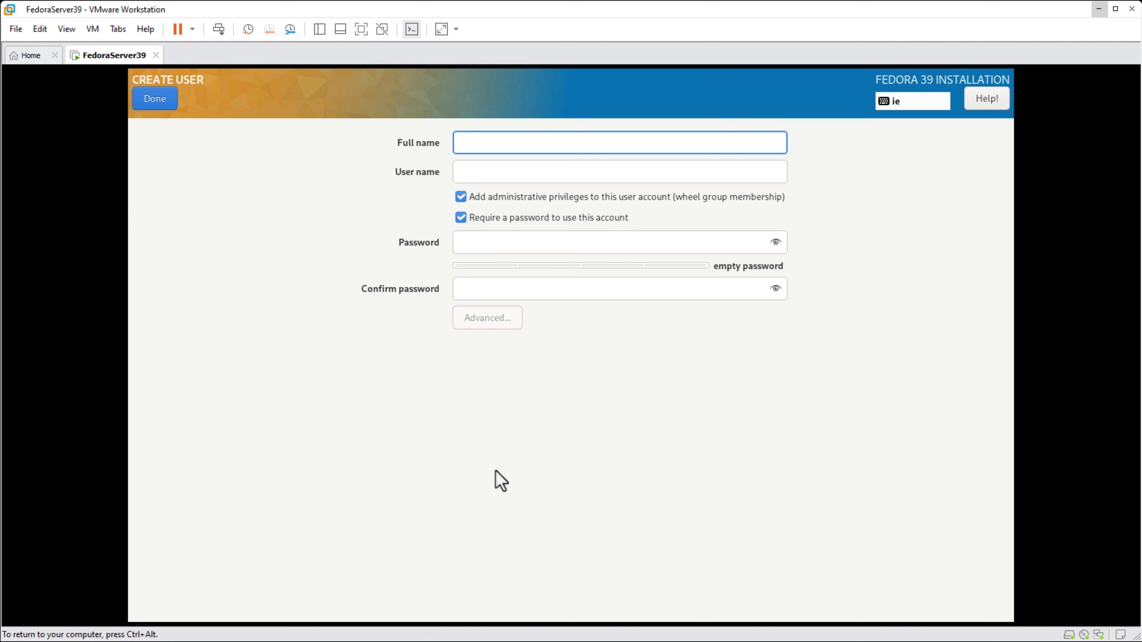
text(John Doe)
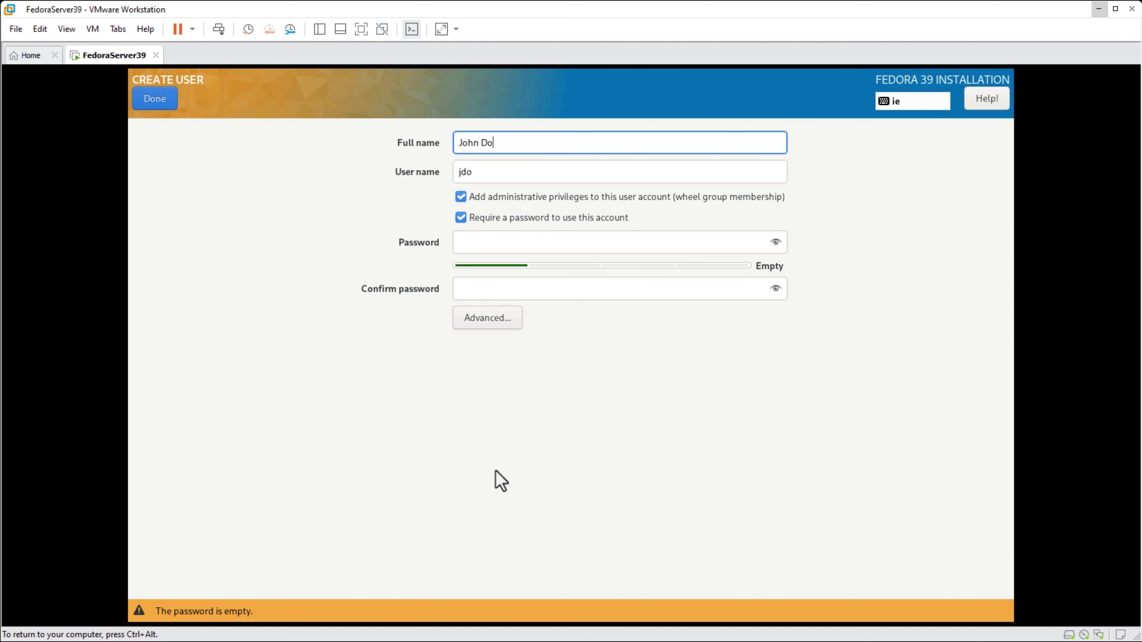
click(567, 243)
Step: Set and confirm the user's password, accept the weak-password warning, and begin the installation
text(•••••••••)
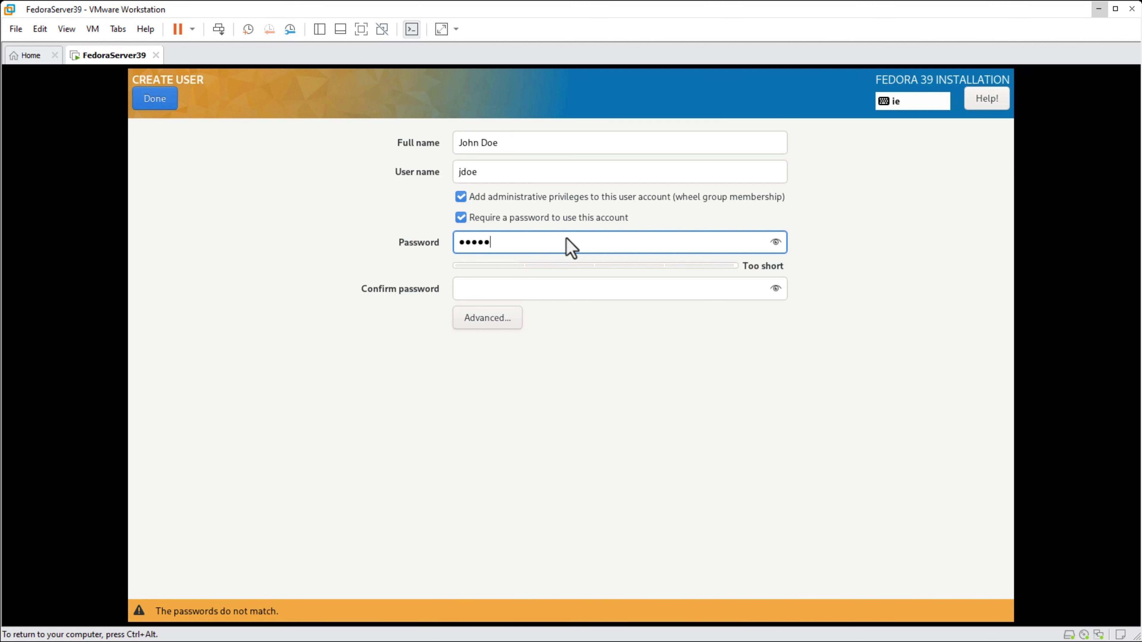
key(Tab)
text(•••••)
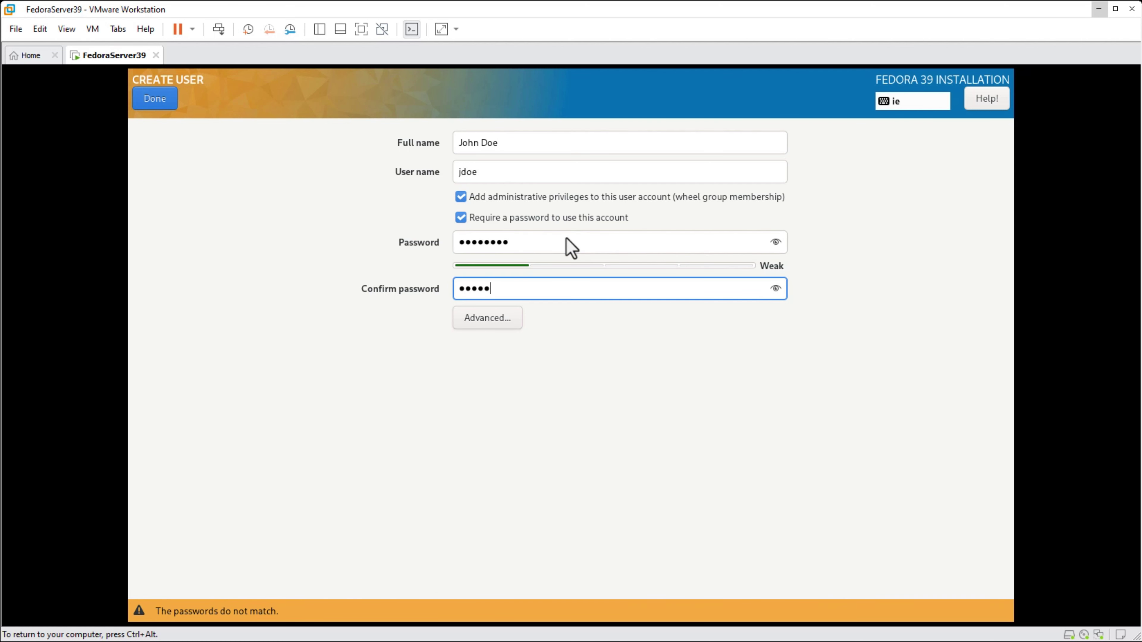
text(••••)
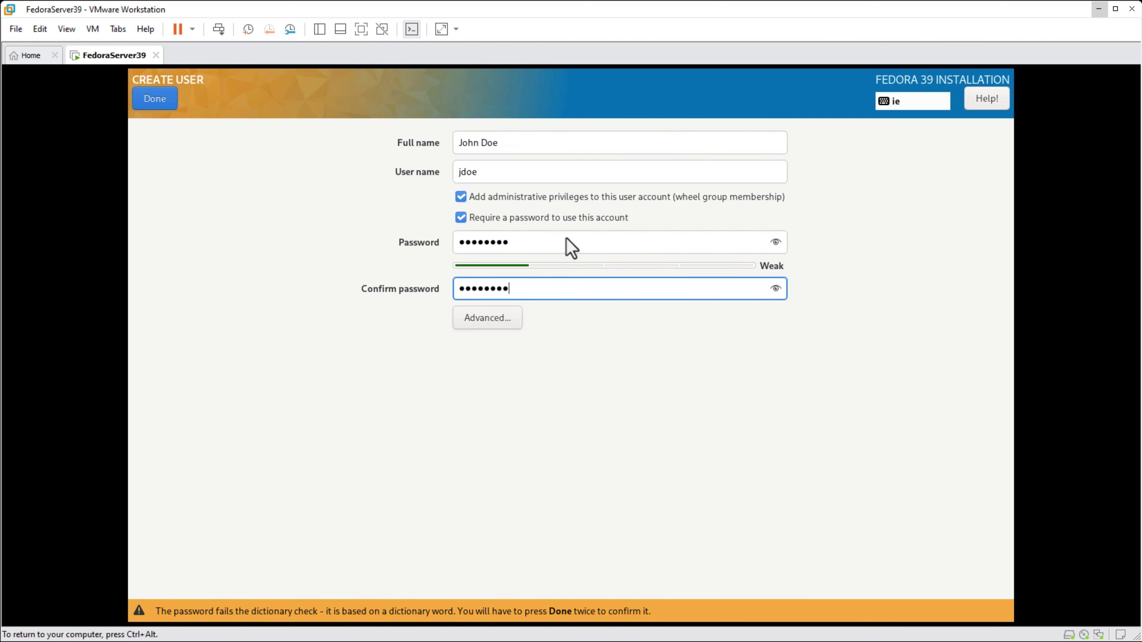
click(155, 99)
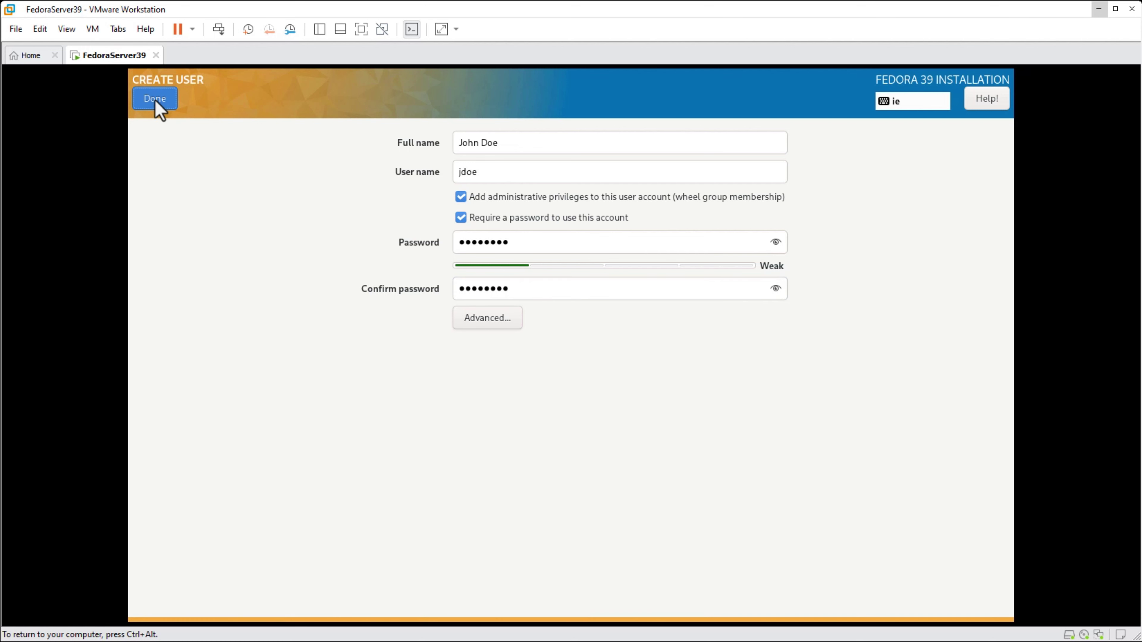
click(155, 102)
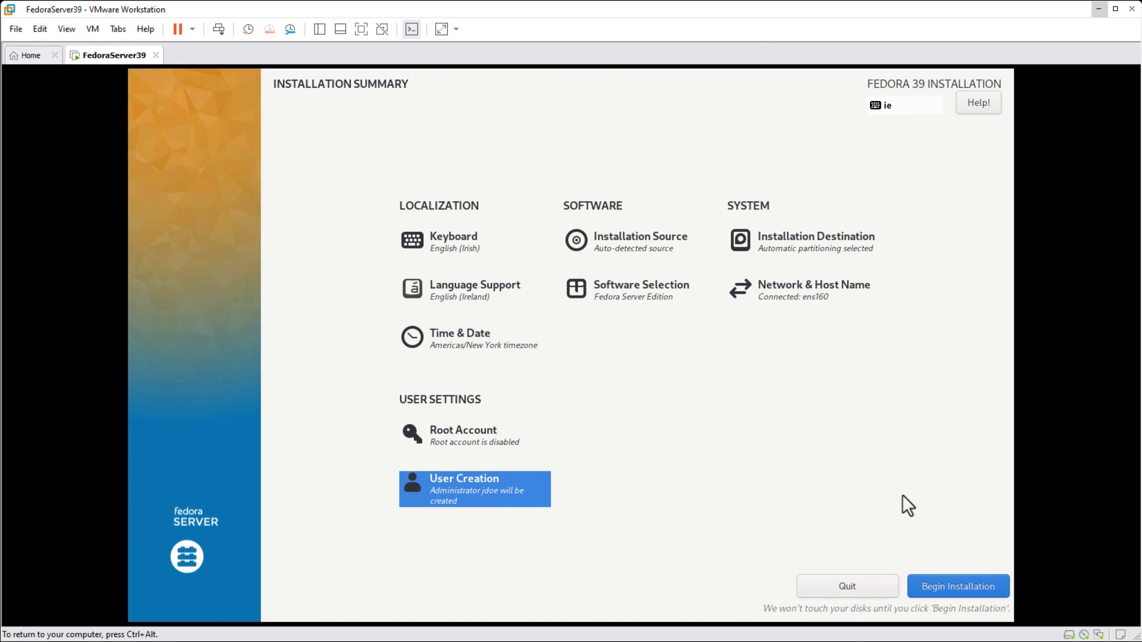
click(959, 593)
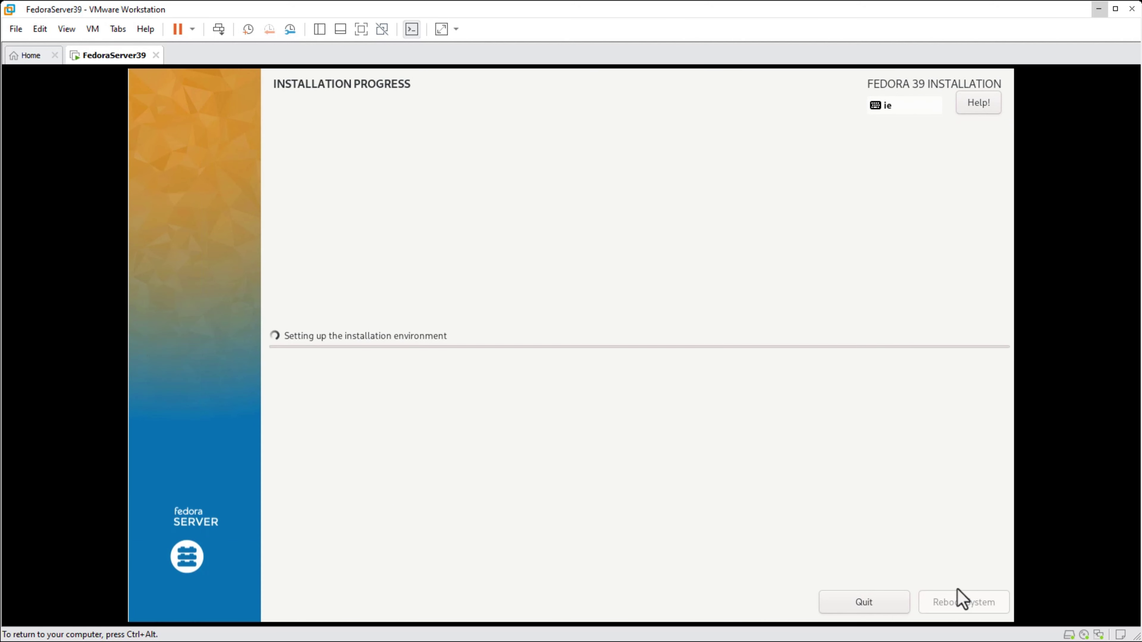
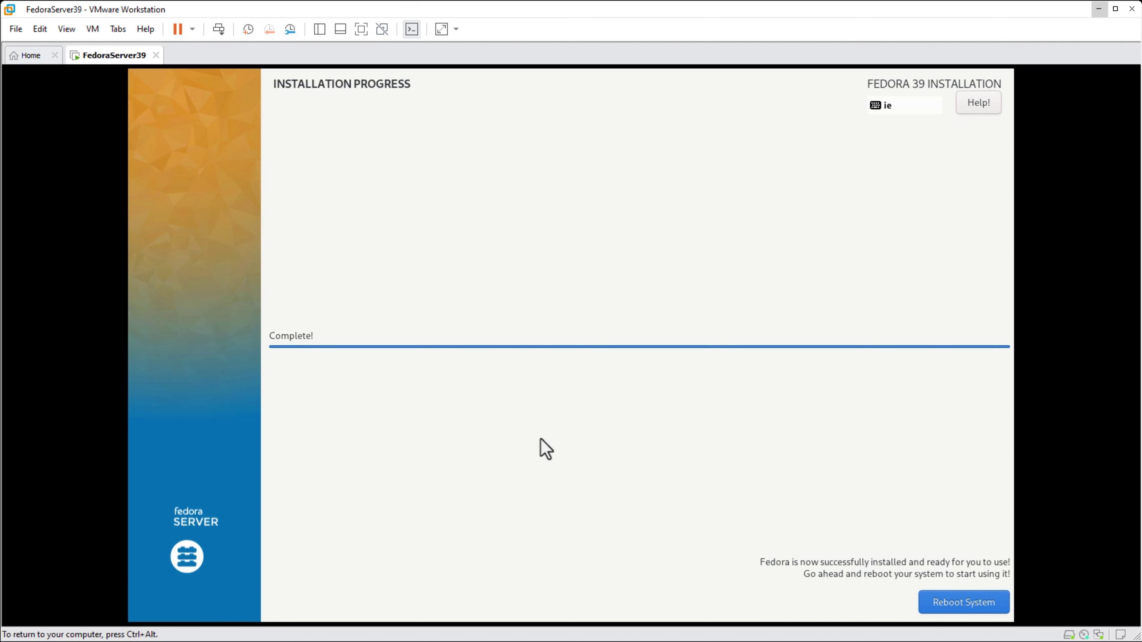
Step: Reboot the virtual machine now that the Fedora 39 Server installation shows Complete
click(966, 601)
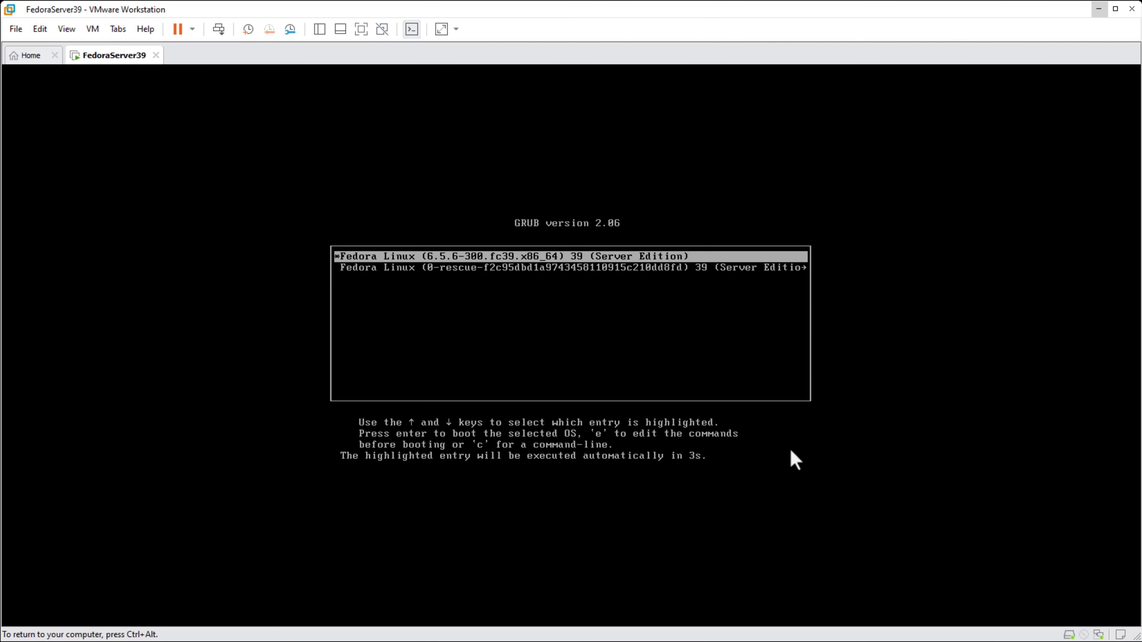
Step: Boot the default Fedora Linux 39 entry, log in at the text console, and run ifconfig
key(Return)
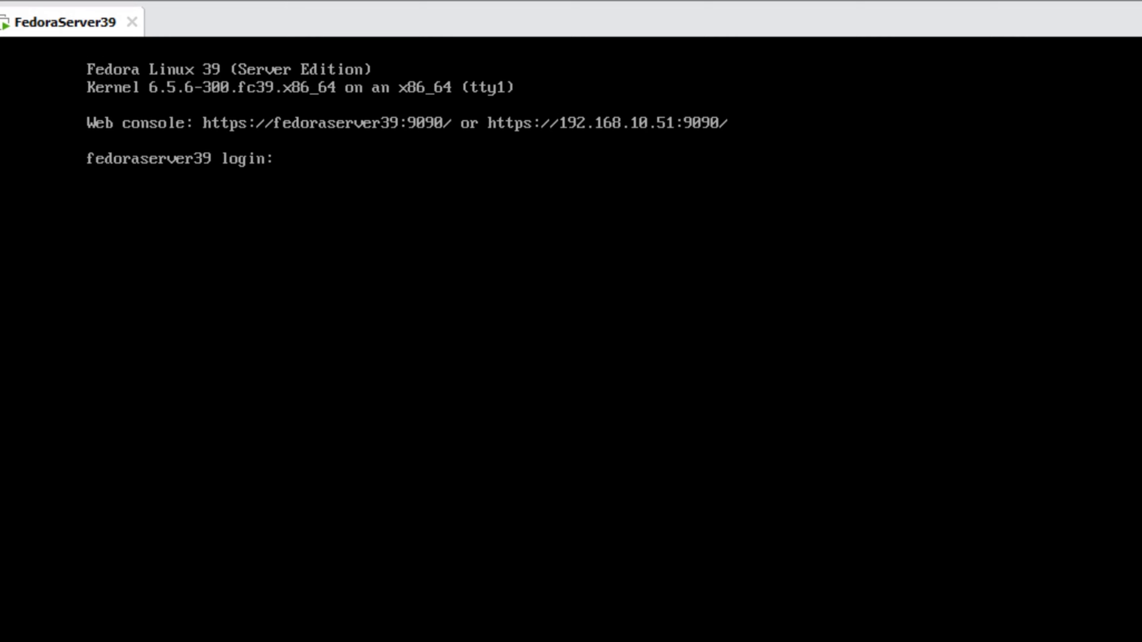
text(jdoe)
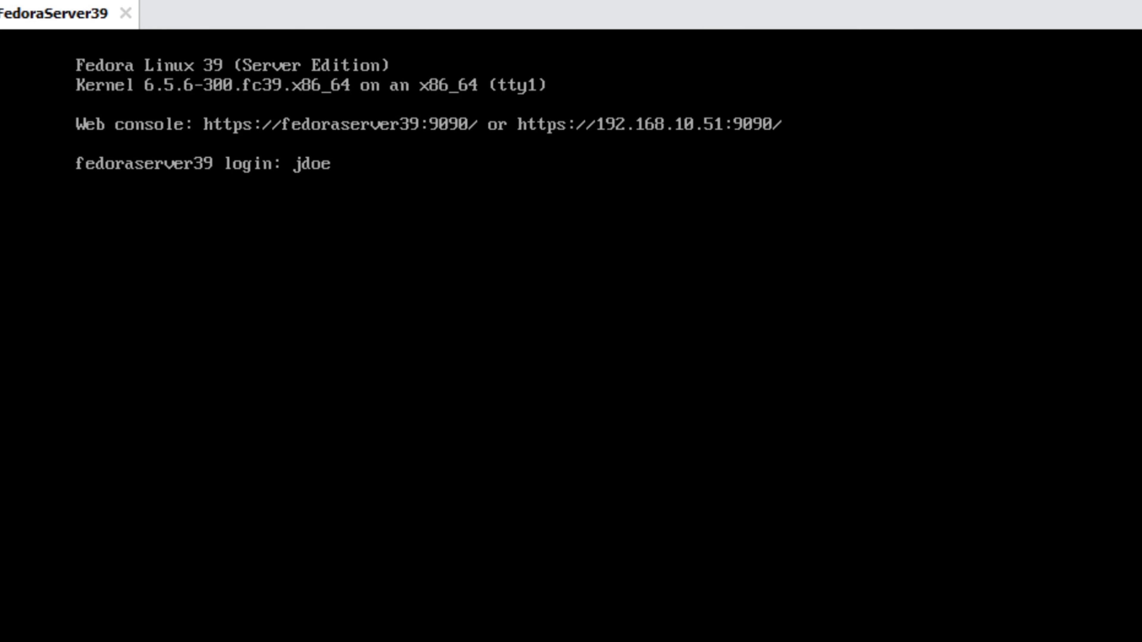
key(Return)
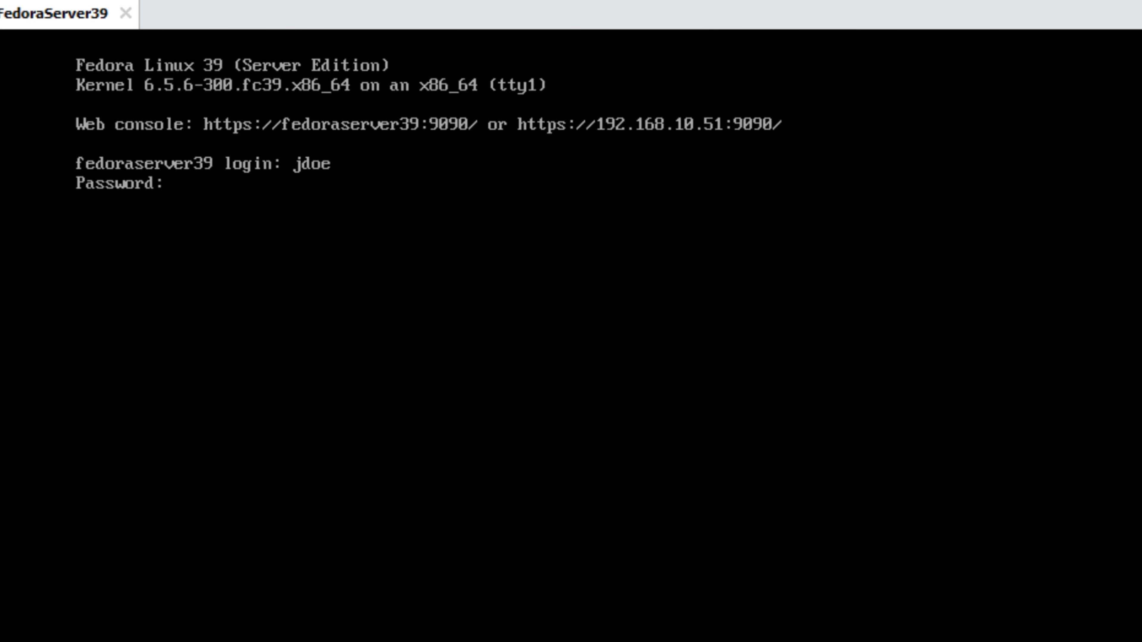
key(Return)
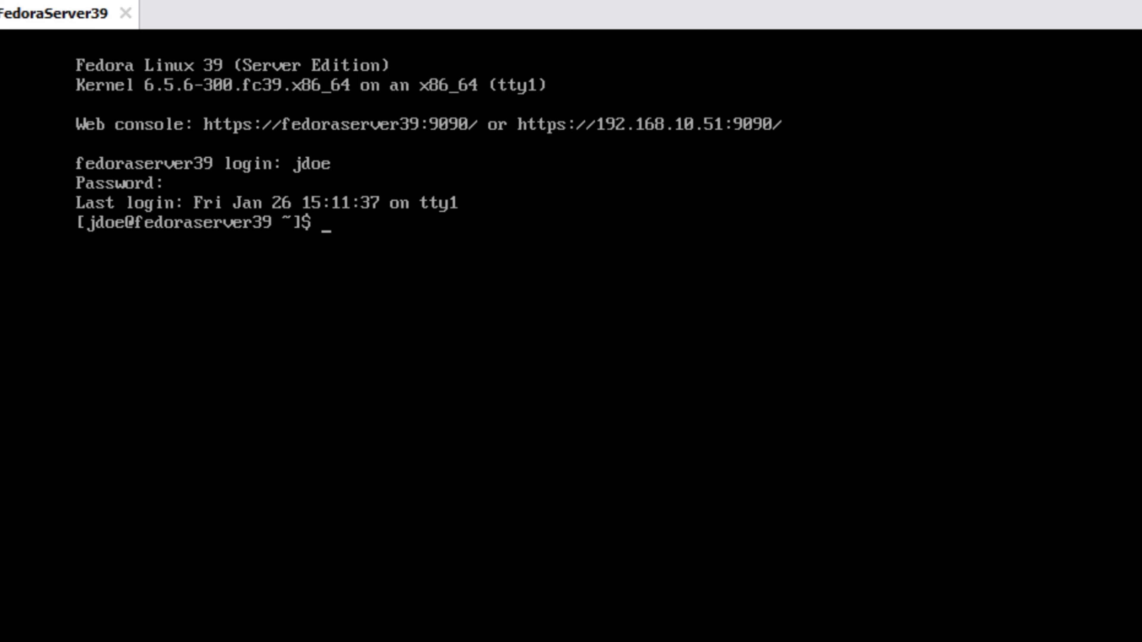
key(Return)
key(Return)
key(Return)
text(ifconfig)
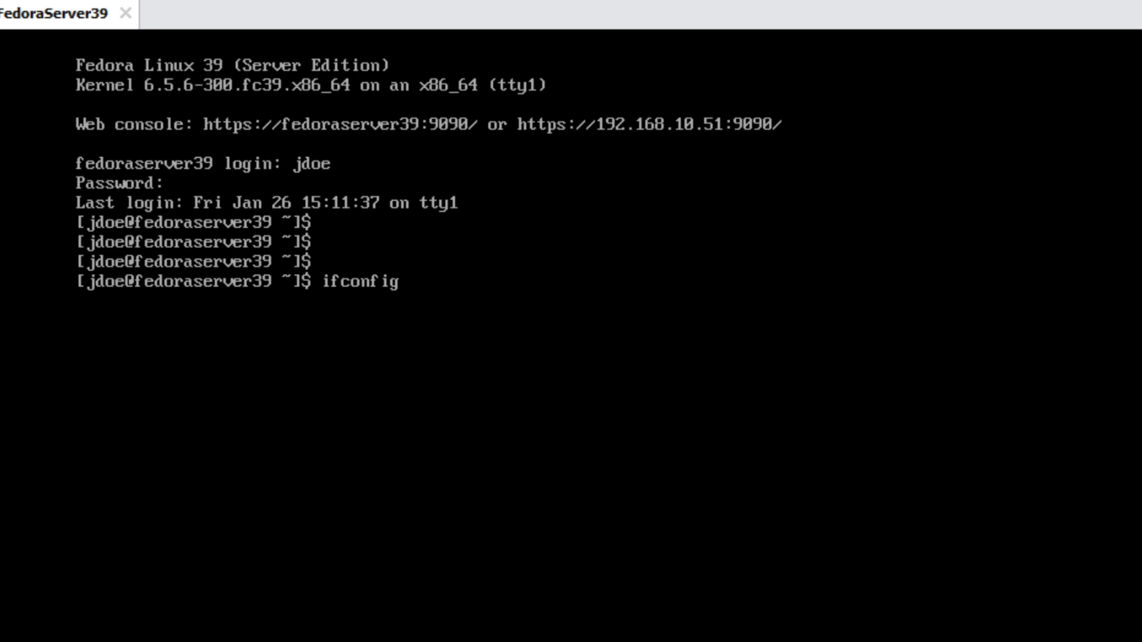
key(Return)
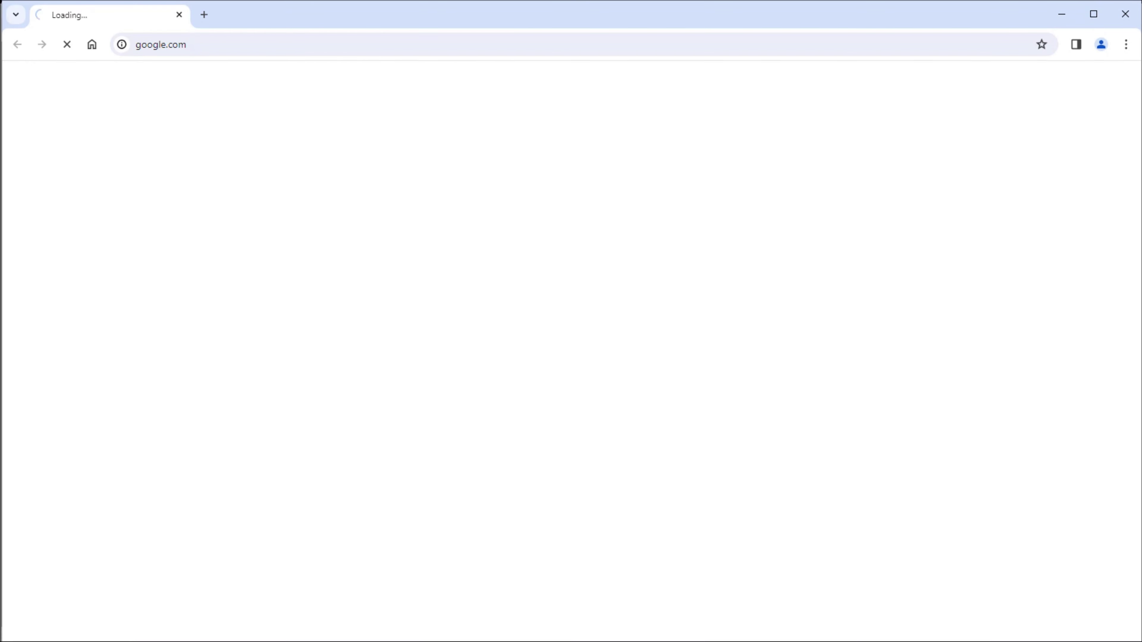
Step: Load 192.168.10.51:9090 in Chrome and proceed past the certificate warning via Advanced
click(495, 48)
key(ctrl+a)
text(192.168.10.5)
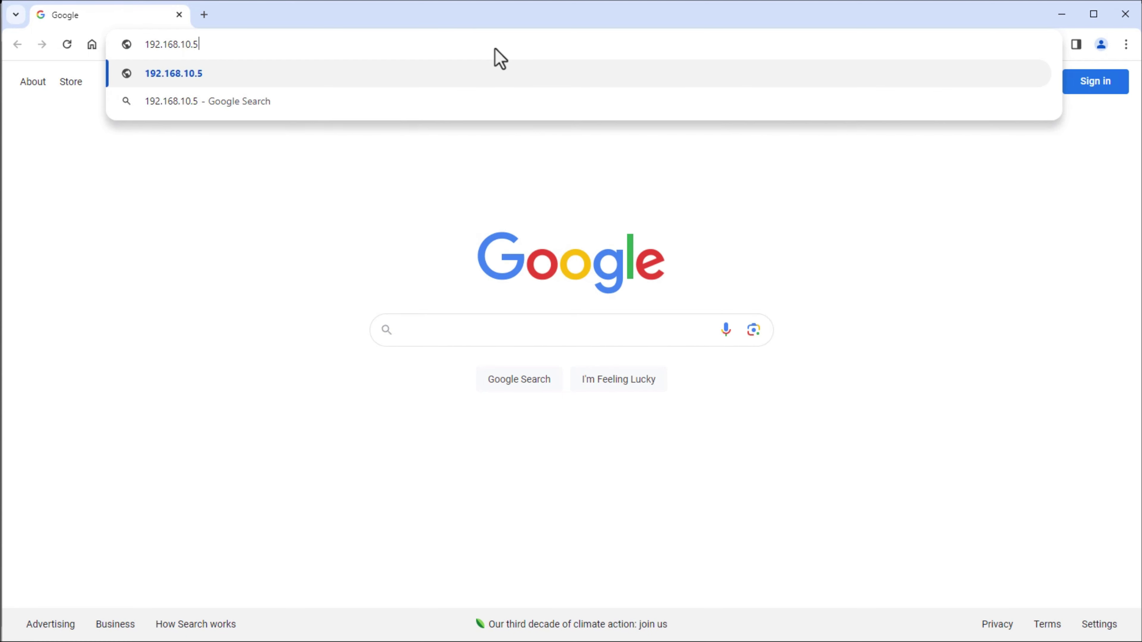
text(1:9090)
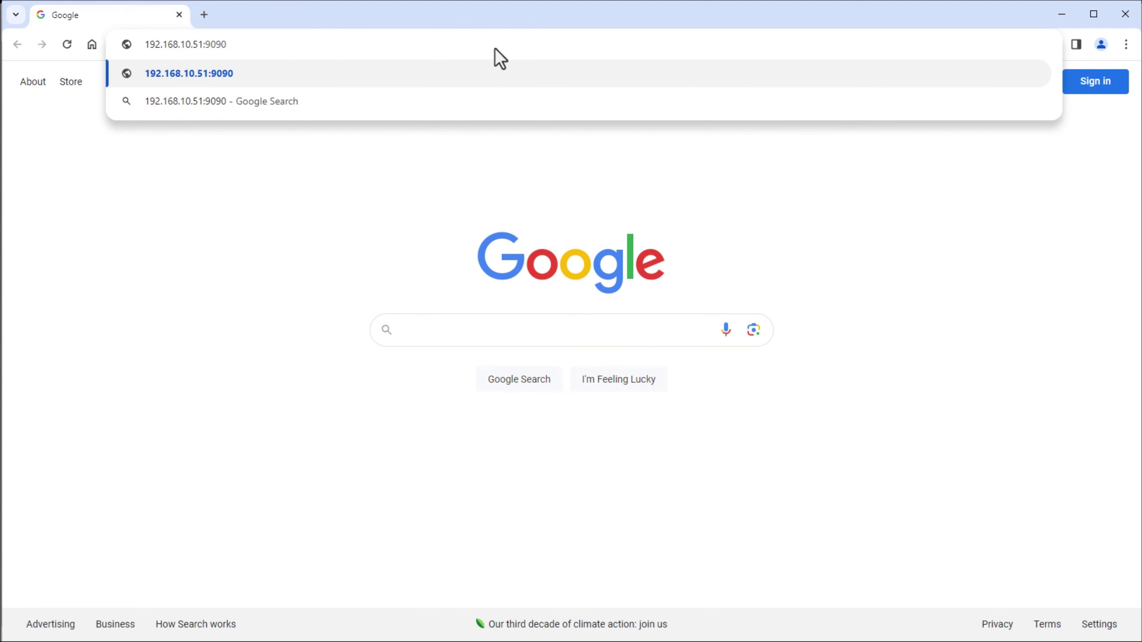
key(Return)
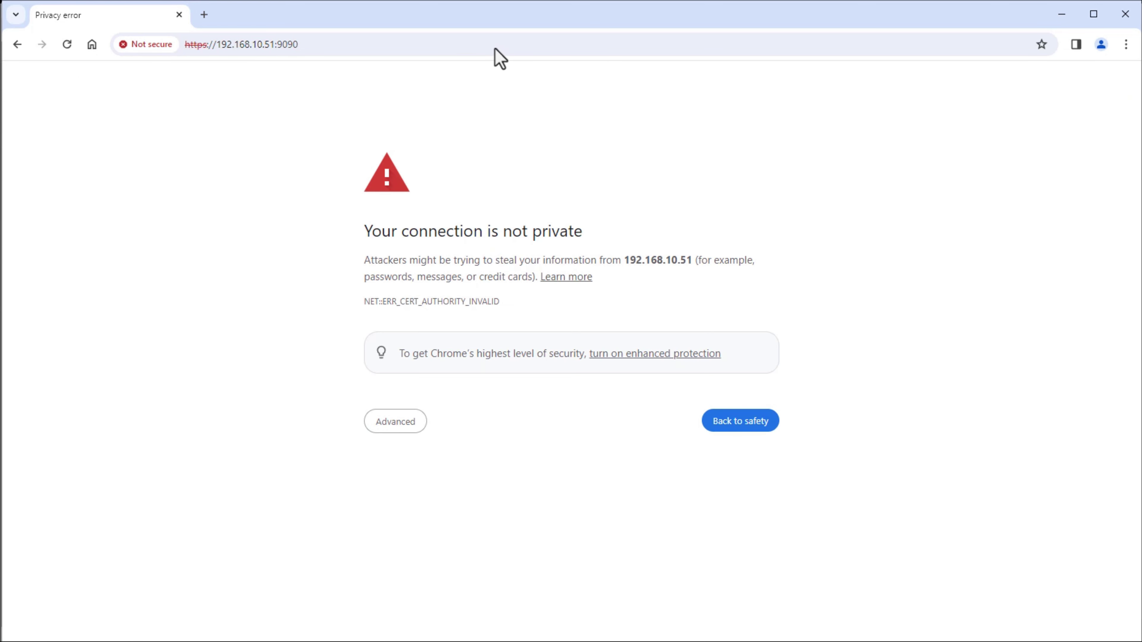
click(391, 424)
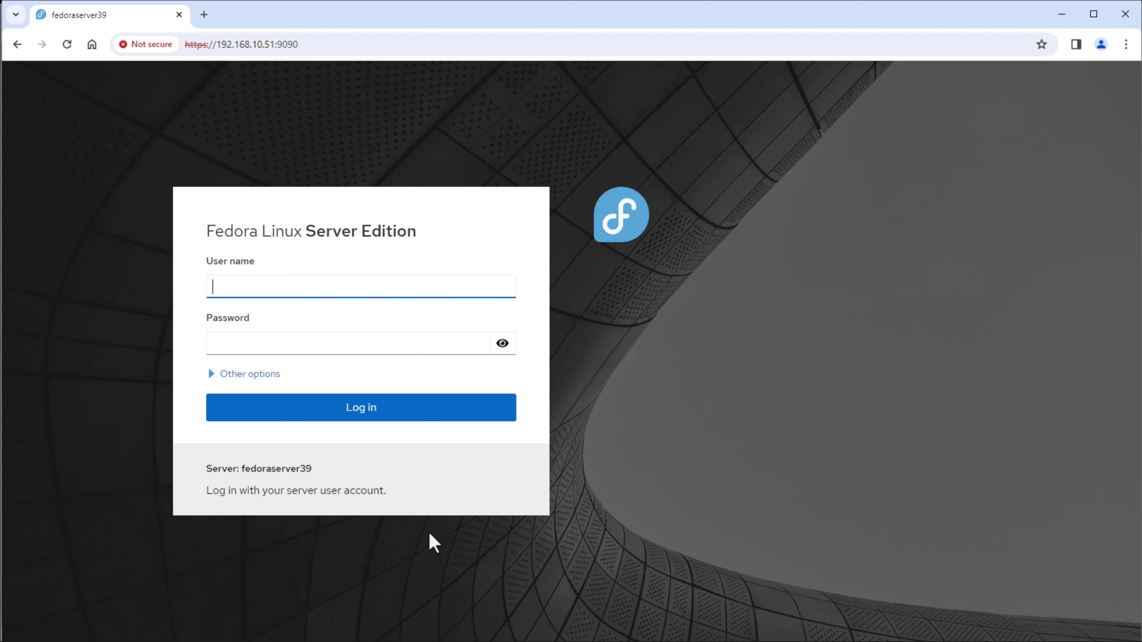
Step: Sign in to Cockpit with the server user's name and password
text(oe)
key(Tab)
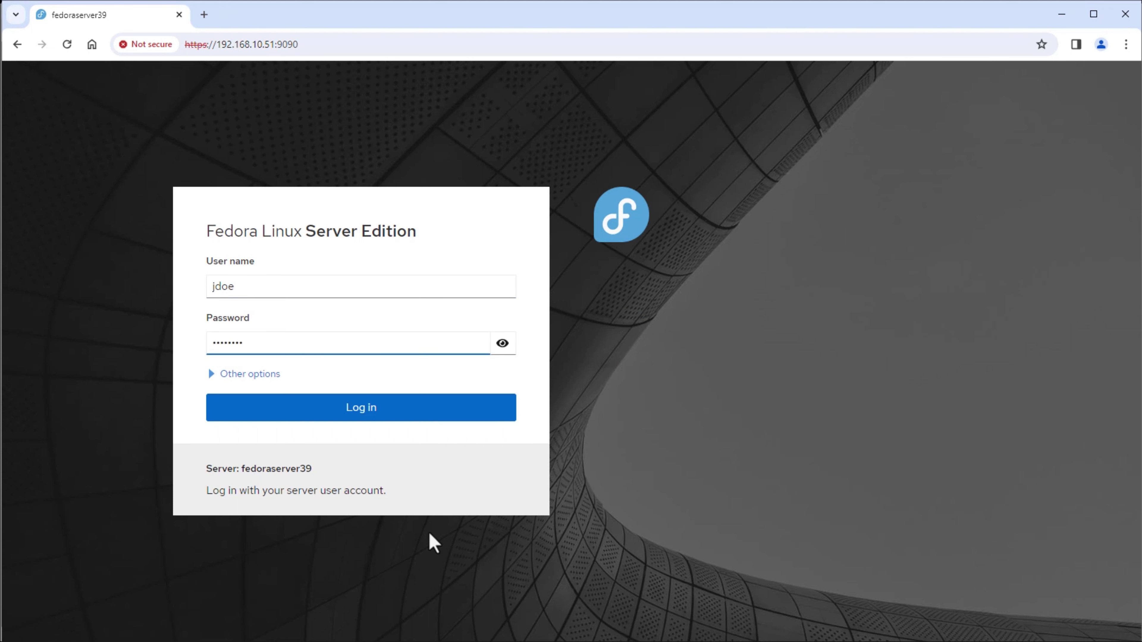
click(385, 410)
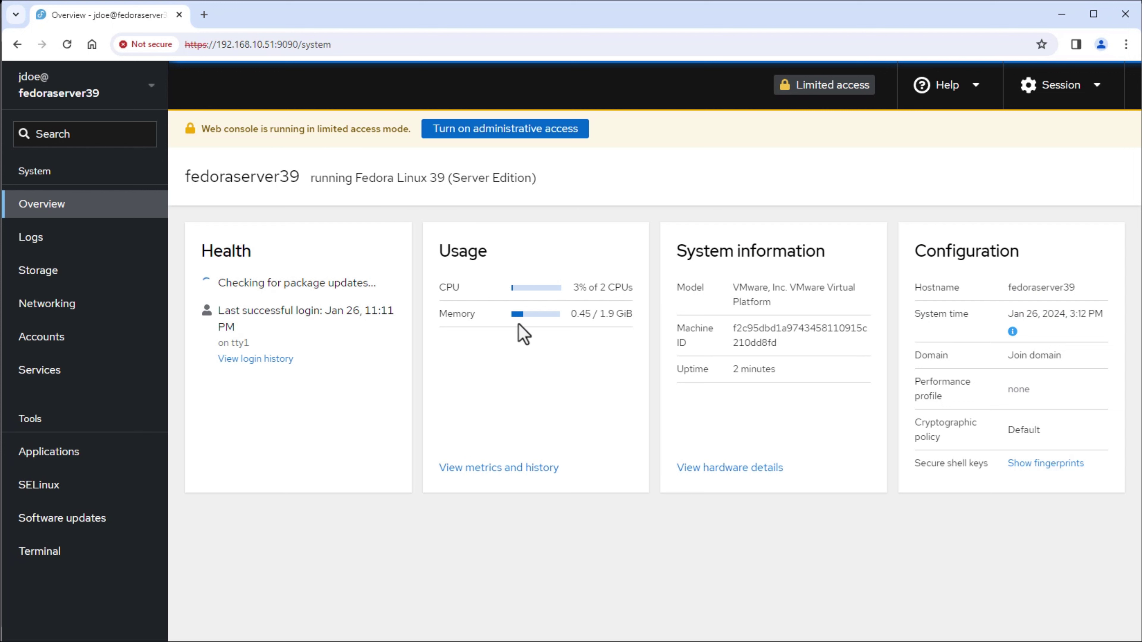
Step: Check the metrics and history page, return to Overview, then go to Storage
click(512, 470)
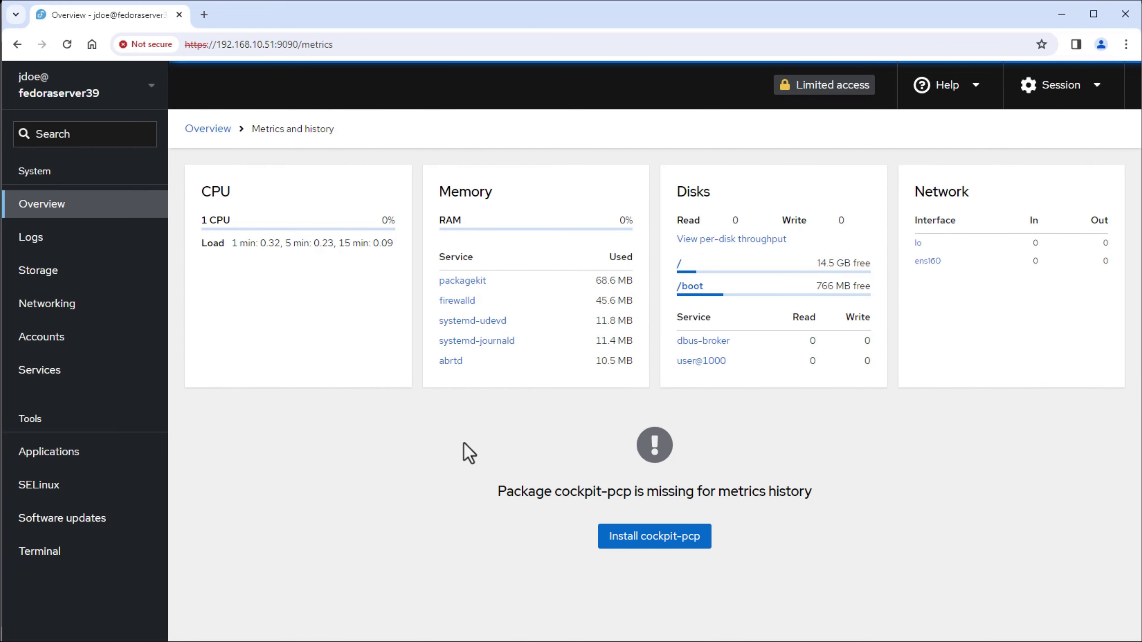
click(218, 137)
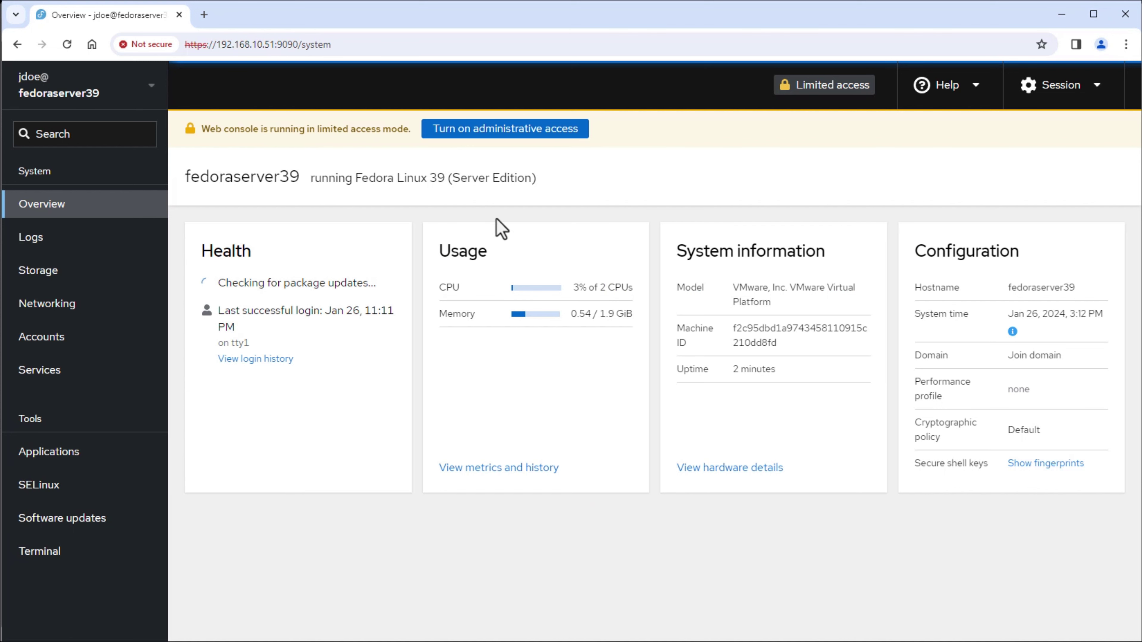
click(55, 272)
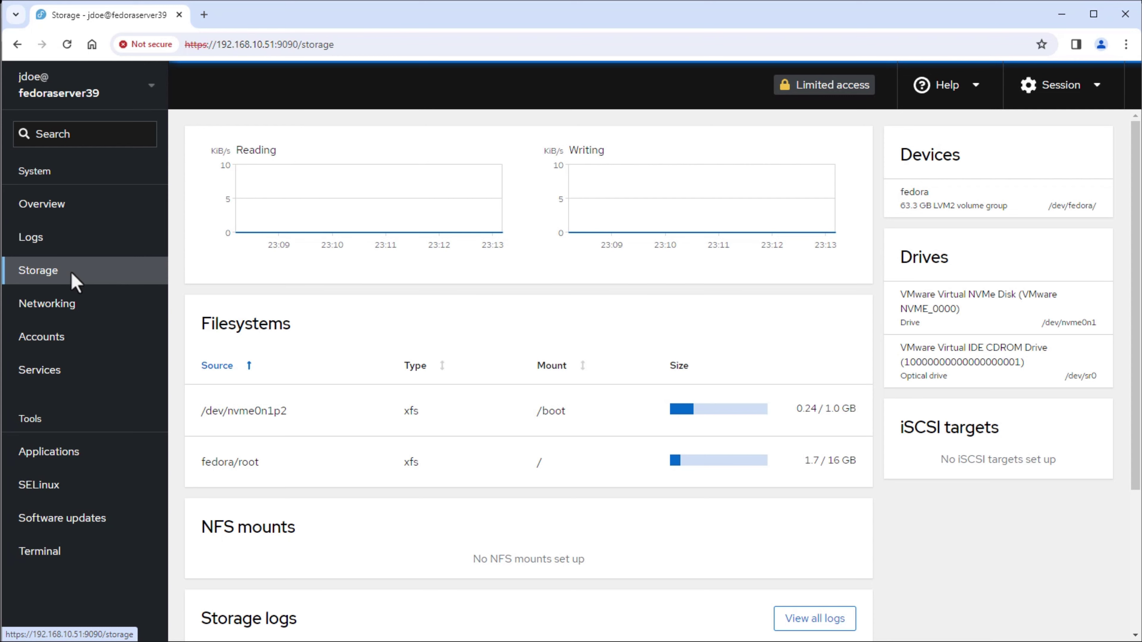
Step: Scroll through the Storage filesystems, then switch to the Networking overview
scroll(443, 326, down, 5)
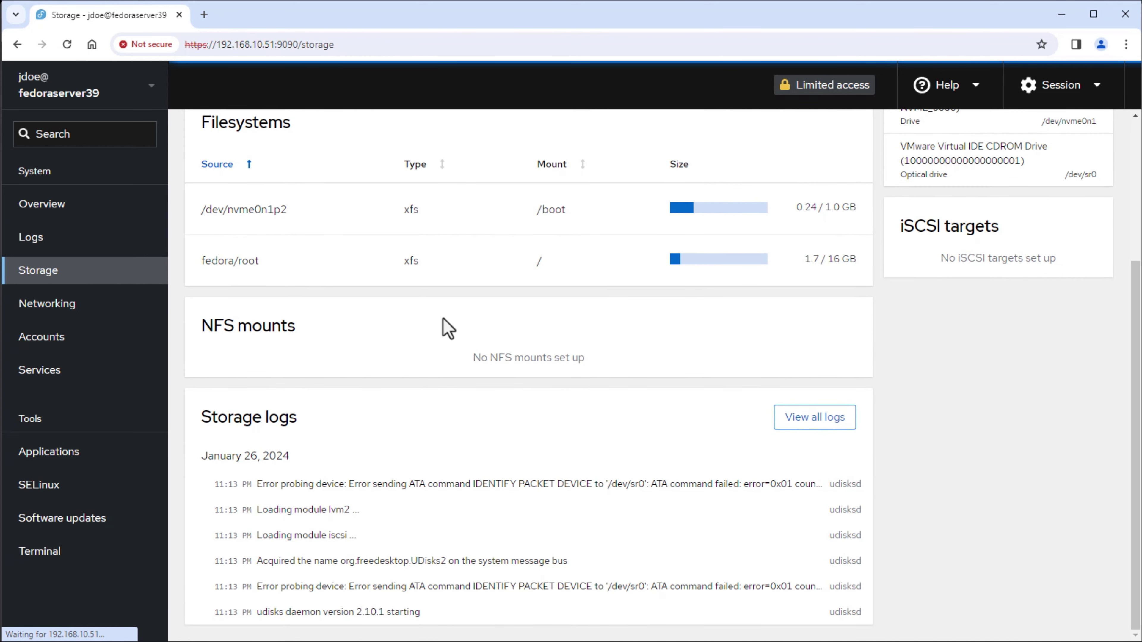
scroll(445, 327, up, 5)
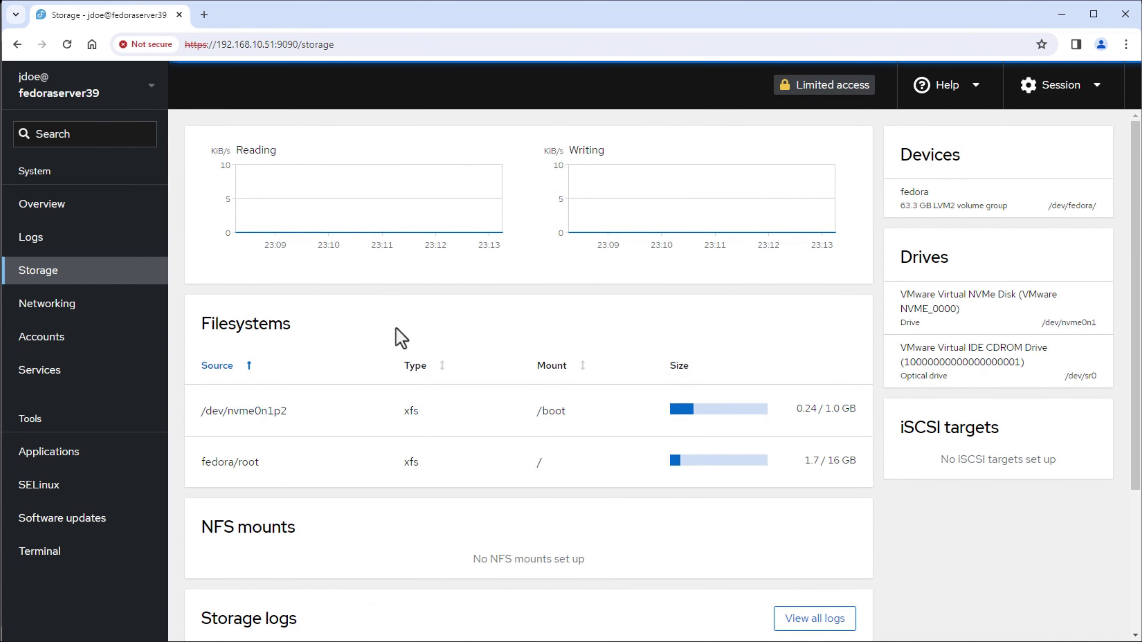
click(73, 310)
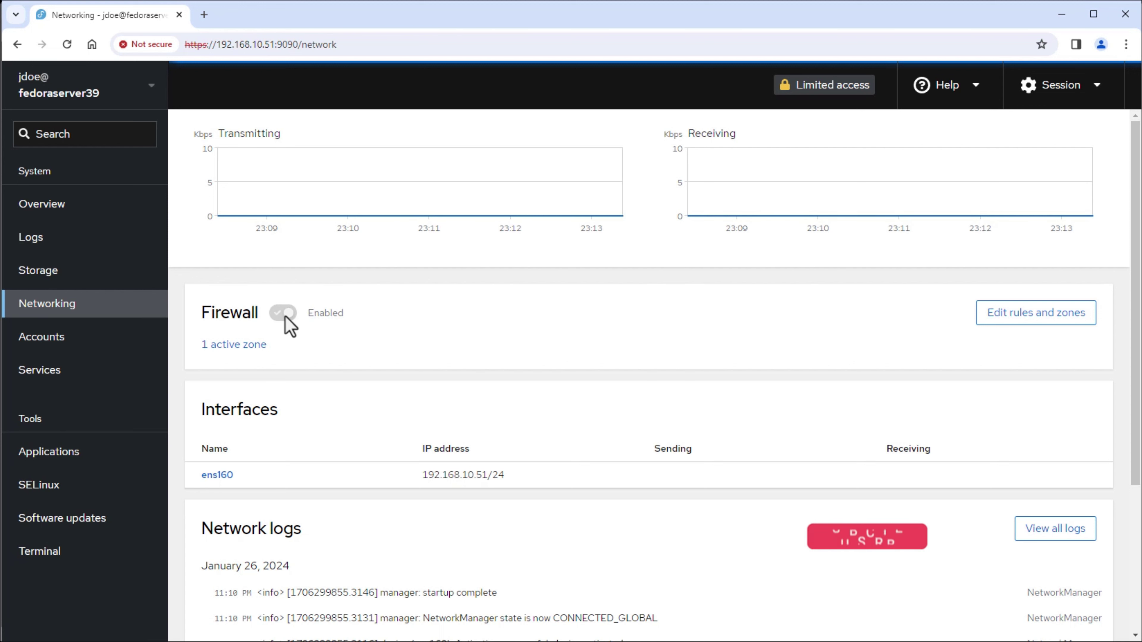
Step: View the ens160 interface details (192.168.10.51/24 via DHCP) and request administrative access
mouse_move(292, 316)
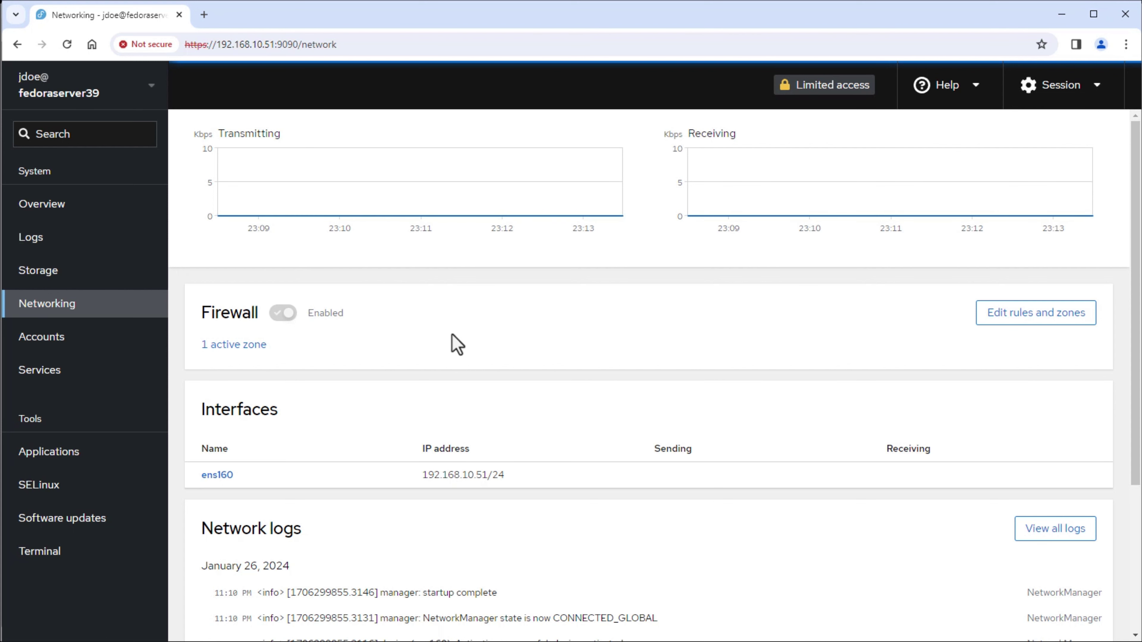
click(220, 475)
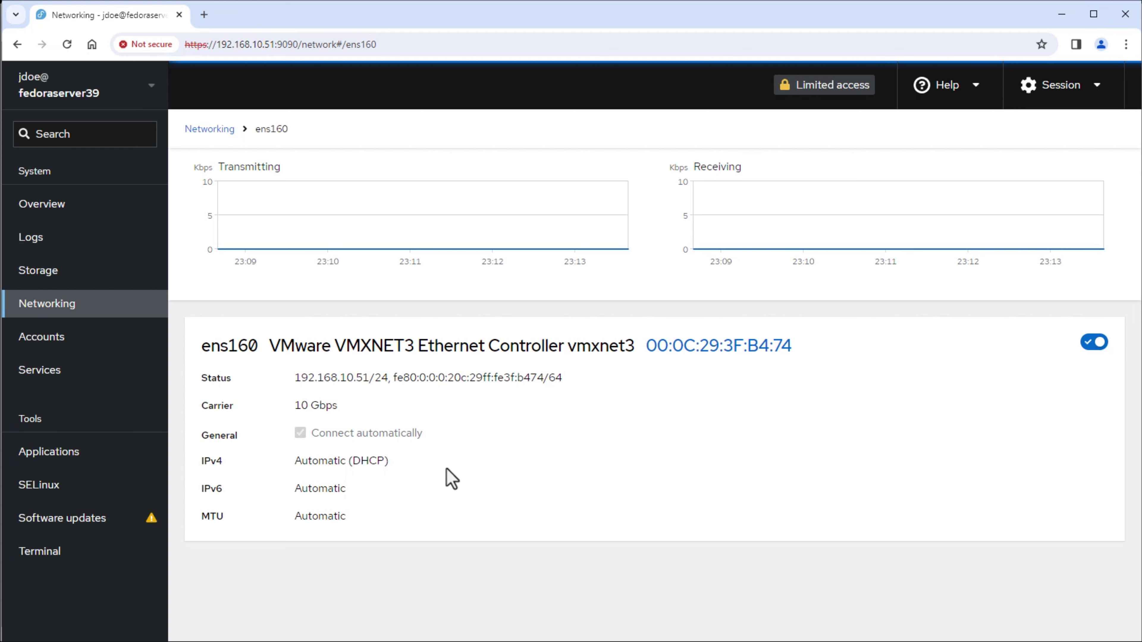
click(851, 86)
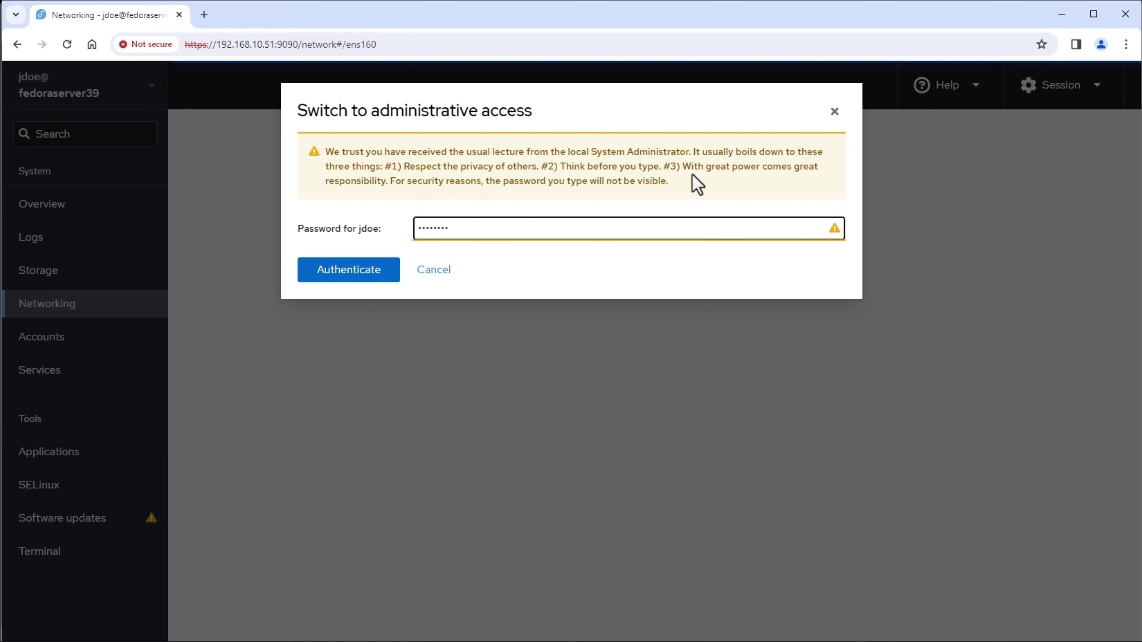
Step: Authenticate for administrative access, then inspect ens160 IPv4 settings, leaving them on Automatic (DHCP)
click(332, 280)
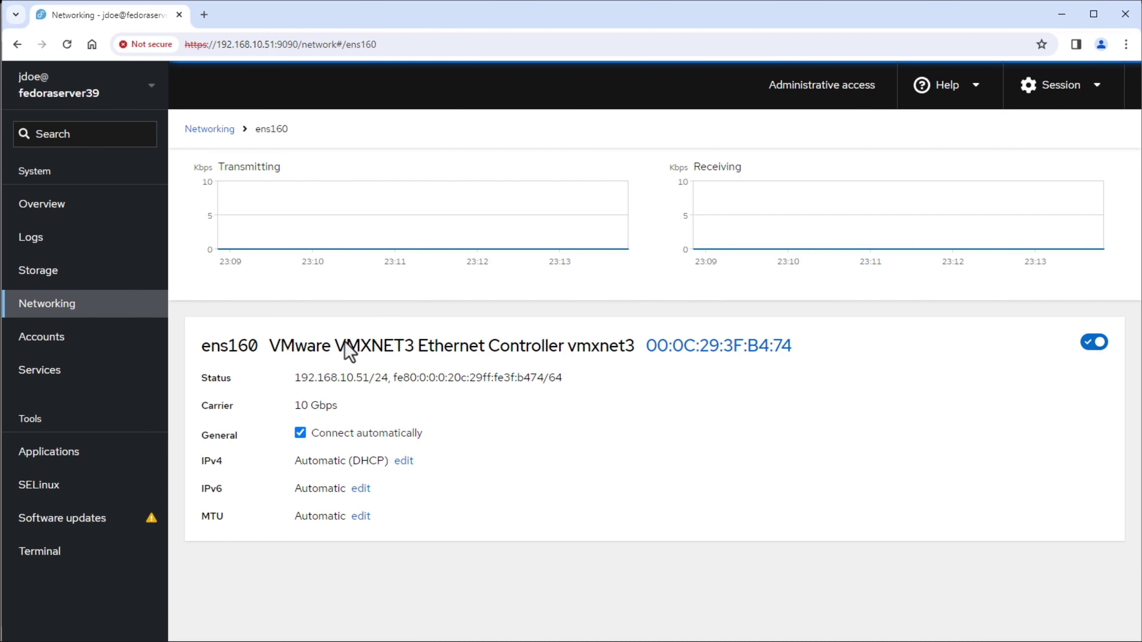
click(403, 461)
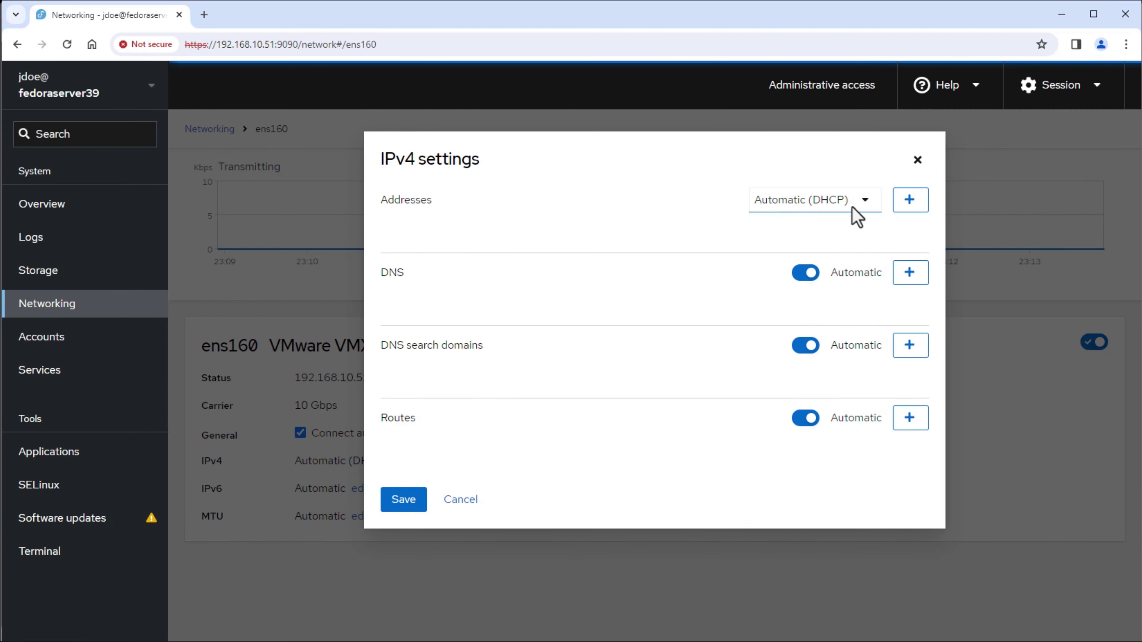
click(865, 202)
click(870, 215)
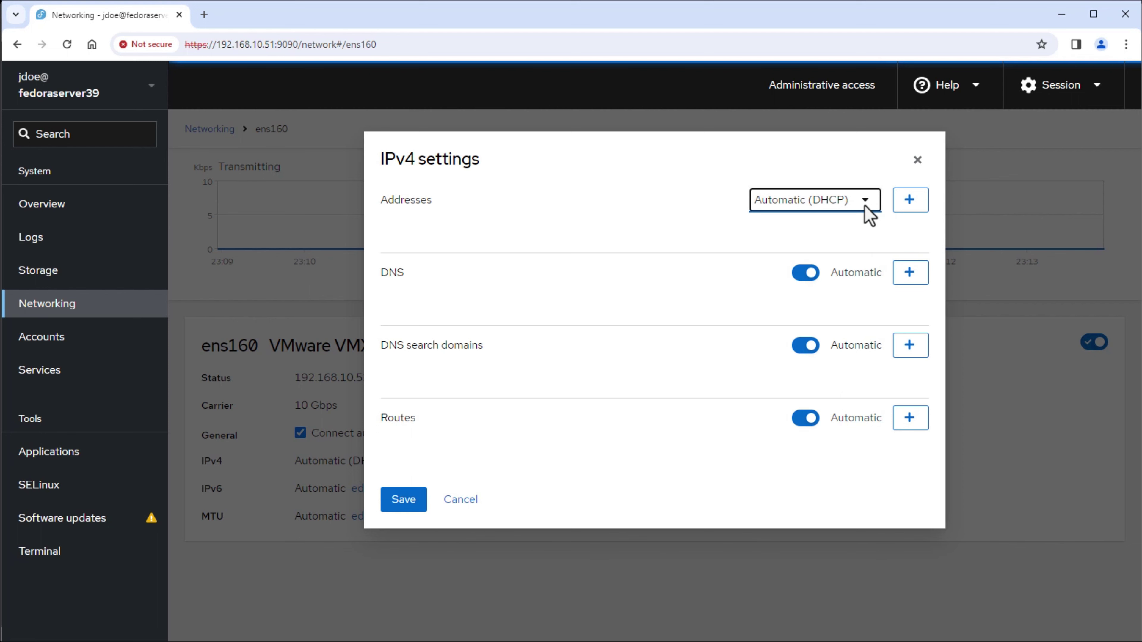
click(455, 502)
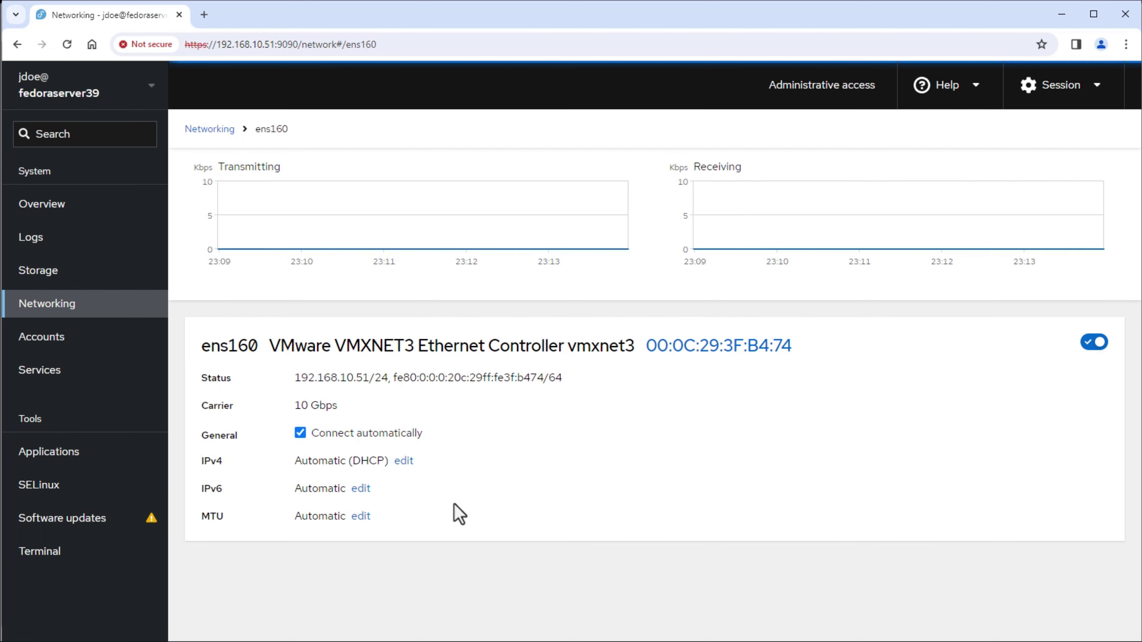
Step: Open the Accounts page and cancel the Create new account form without adding anyone
click(64, 341)
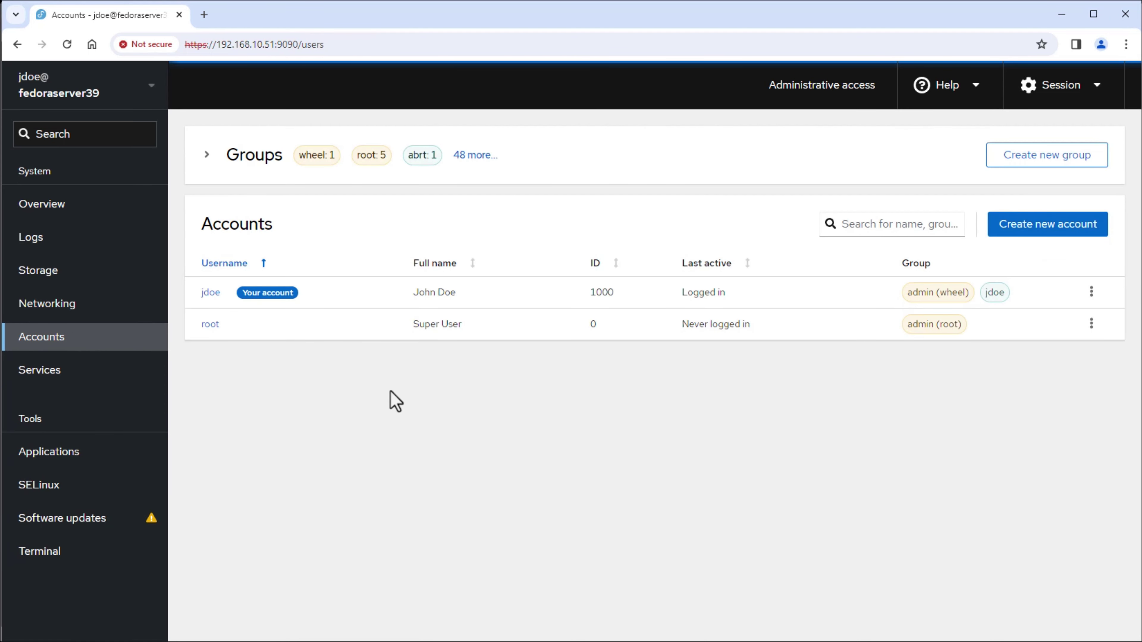
click(1016, 224)
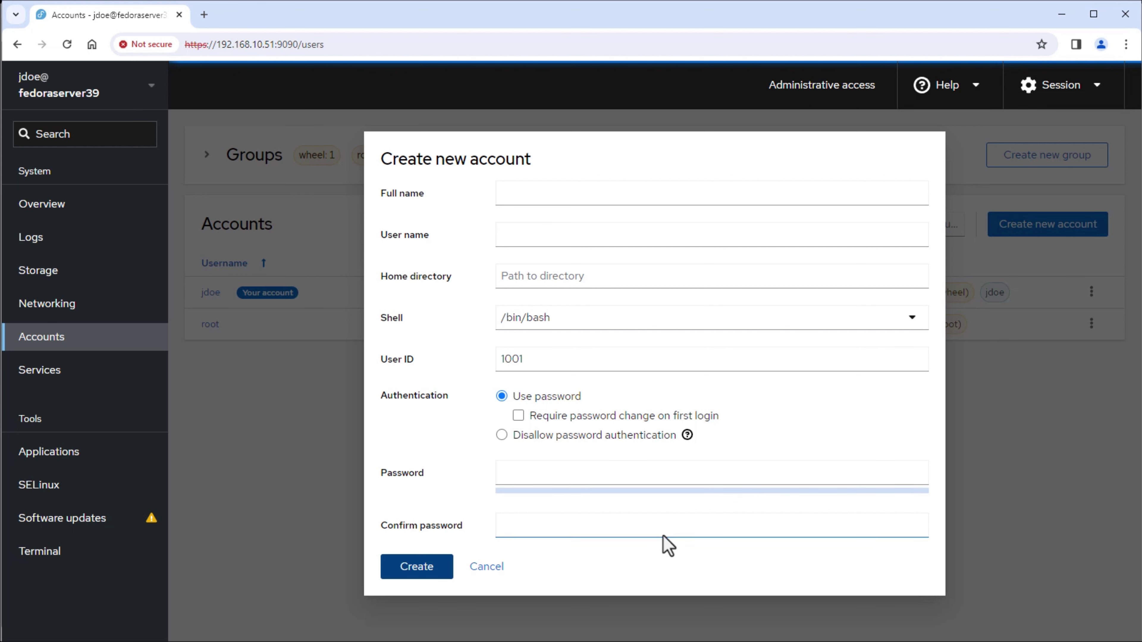
click(485, 568)
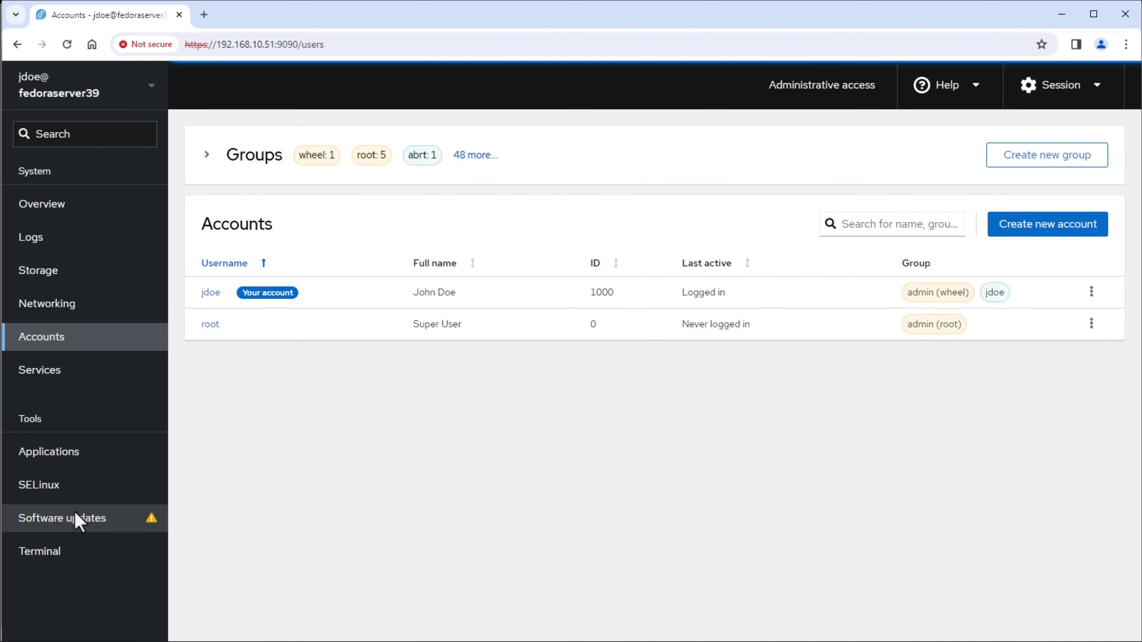
Step: Go to Software updates, listing 250 available updates including 17 security fixes
click(77, 521)
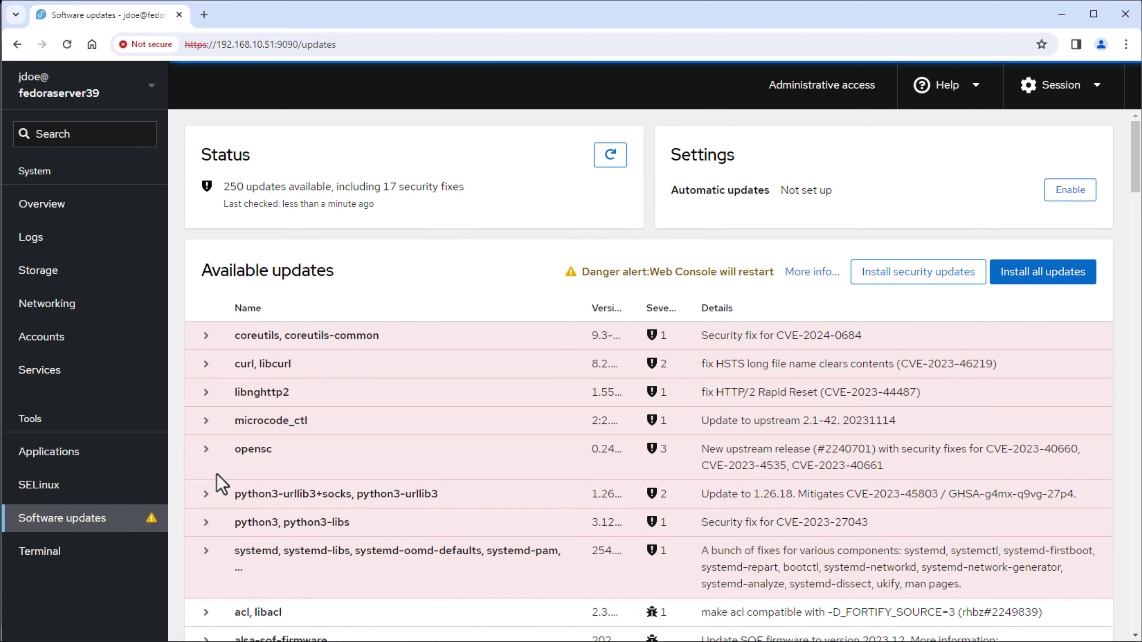
Step: Open the Cockpit Terminal and raise its font size to 22
click(62, 556)
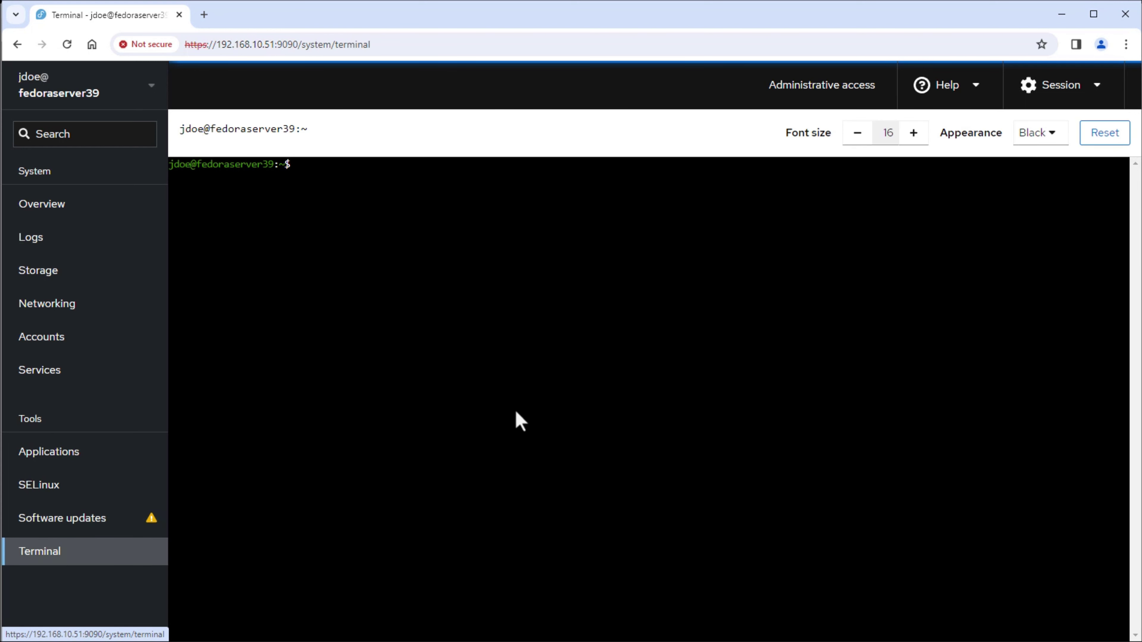
click(915, 134)
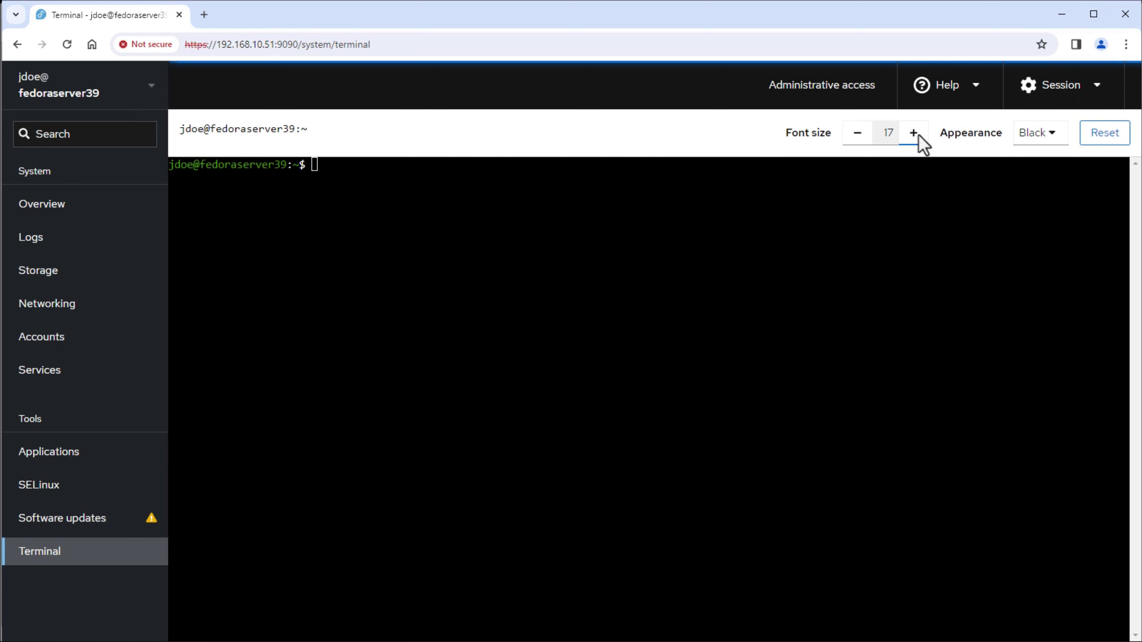
click(915, 134)
click(916, 135)
click(915, 135)
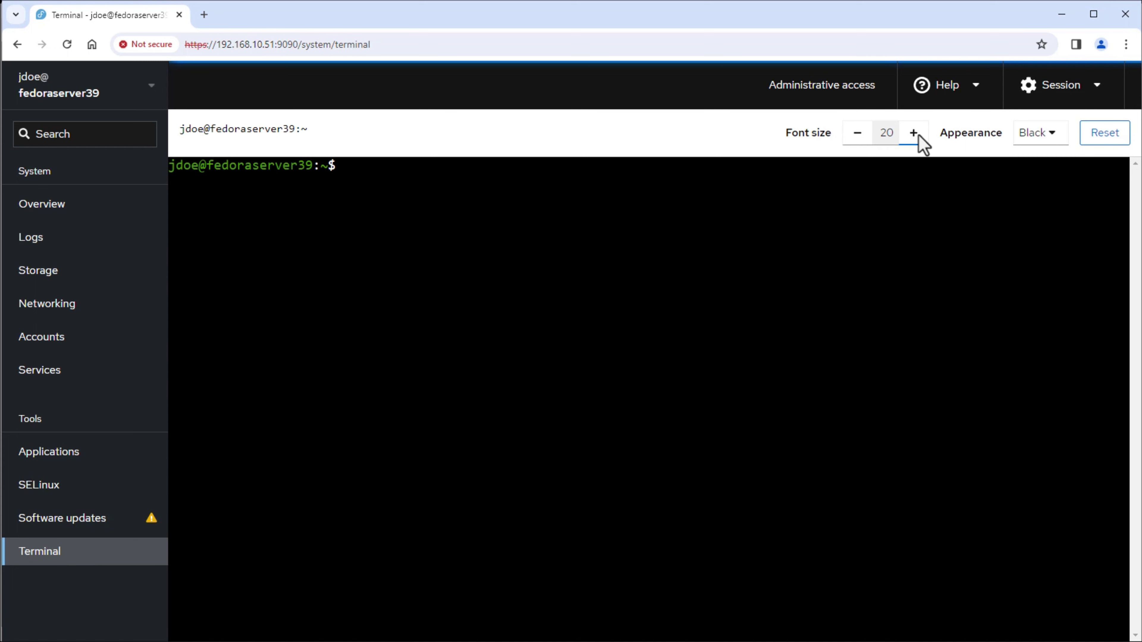
click(914, 134)
click(914, 134)
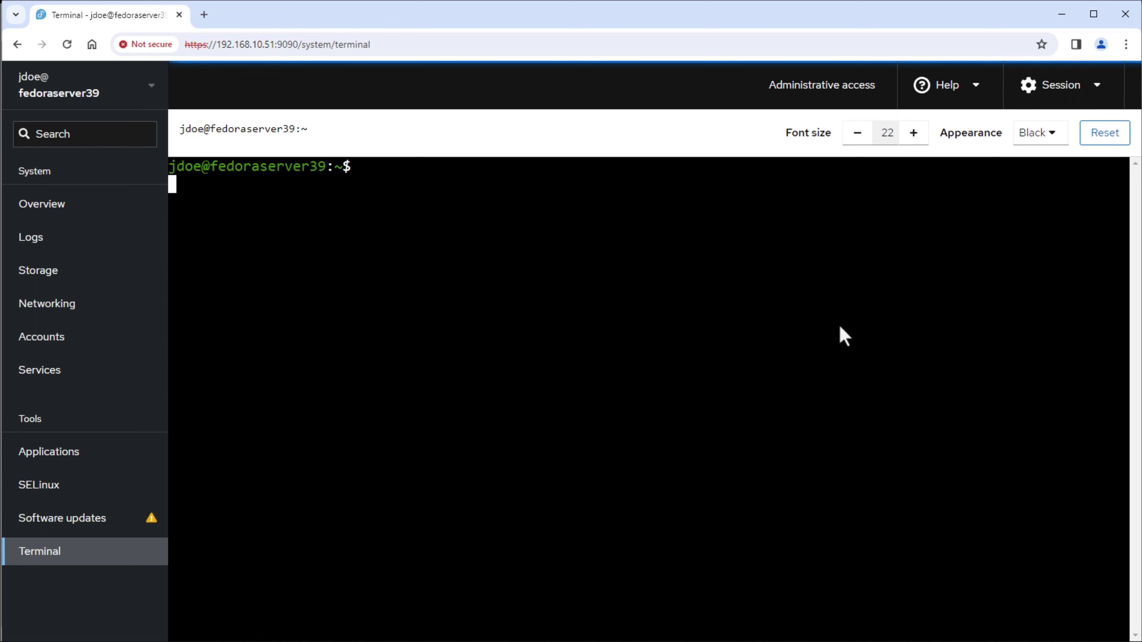
Step: Run hostnamectl and print /etc/fedora-release
key(Return)
text(hostnamectl)
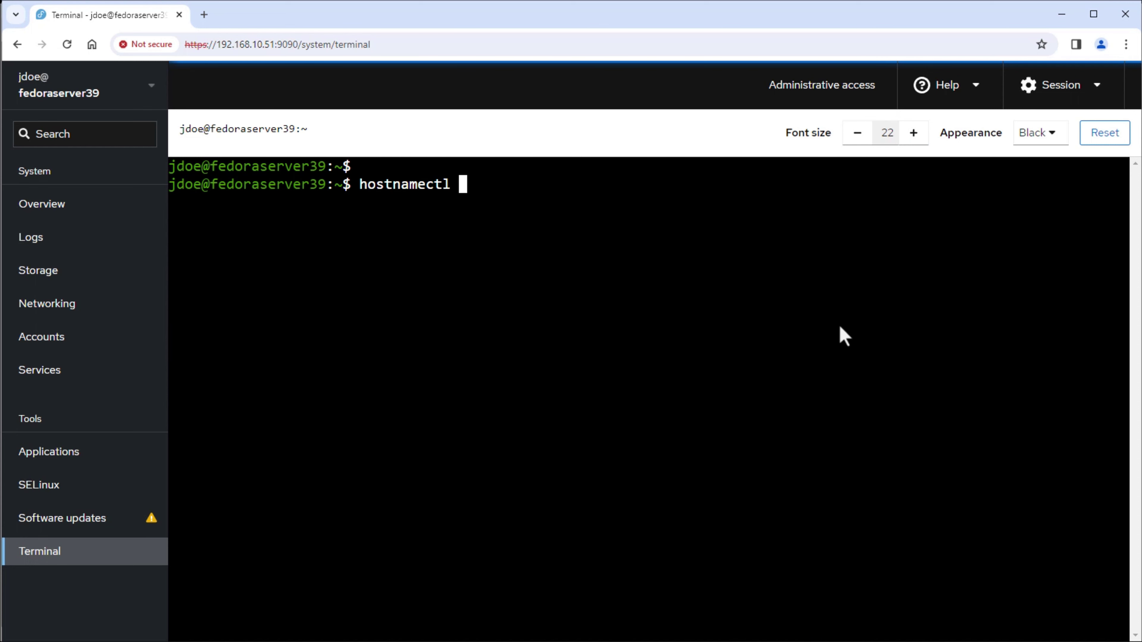
key(Return)
key(Return)
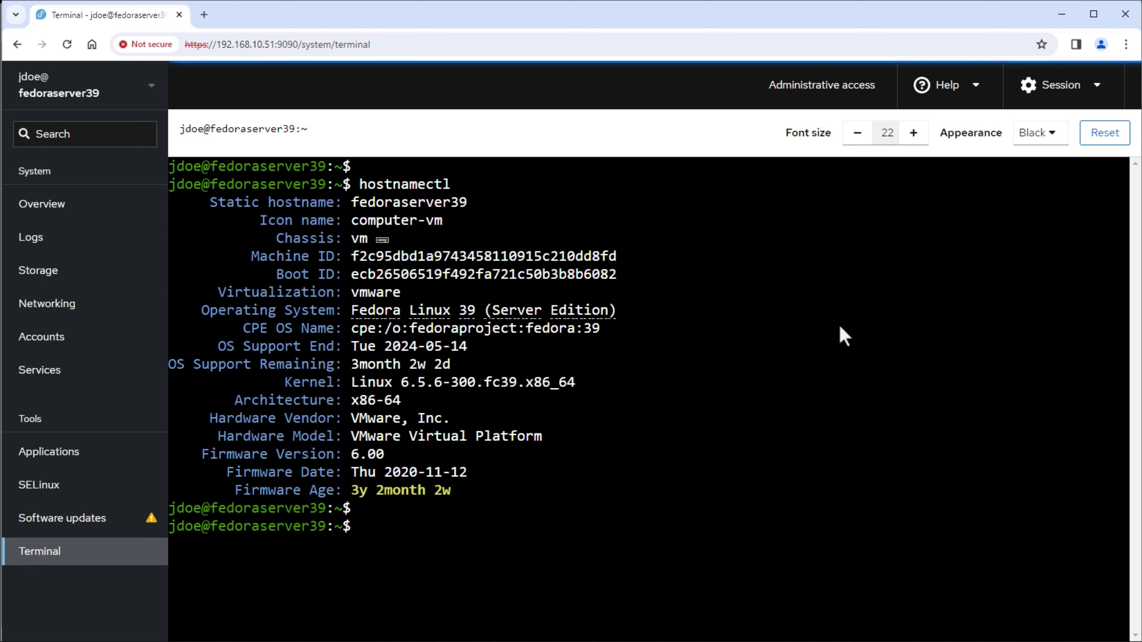
text(cat /etc/fed)
key(Tab)
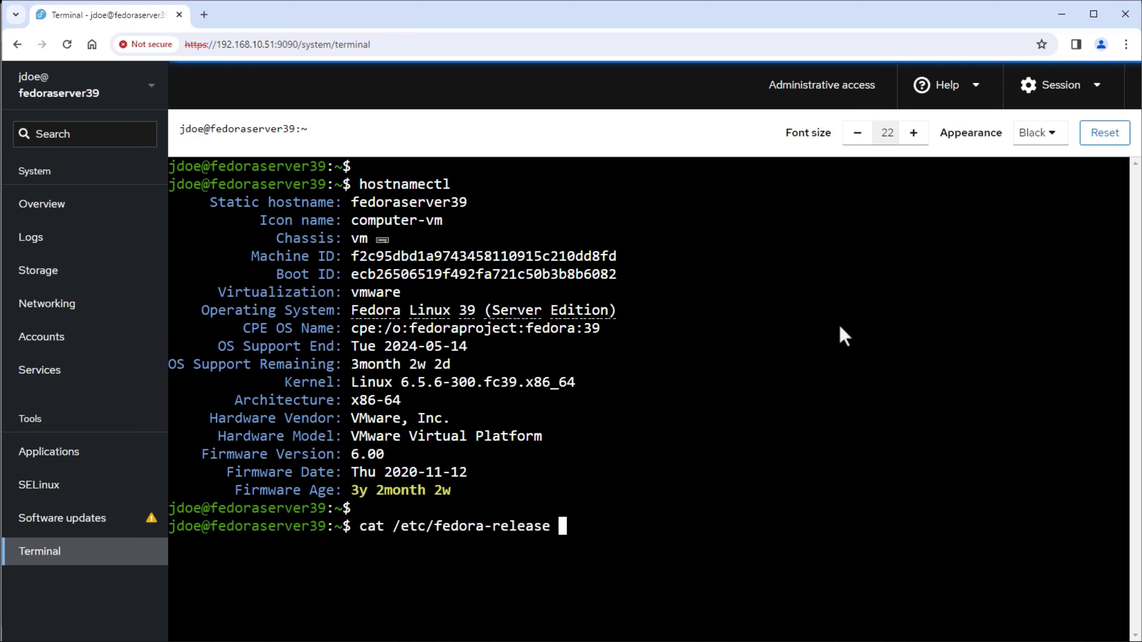
key(Return)
key(Return)
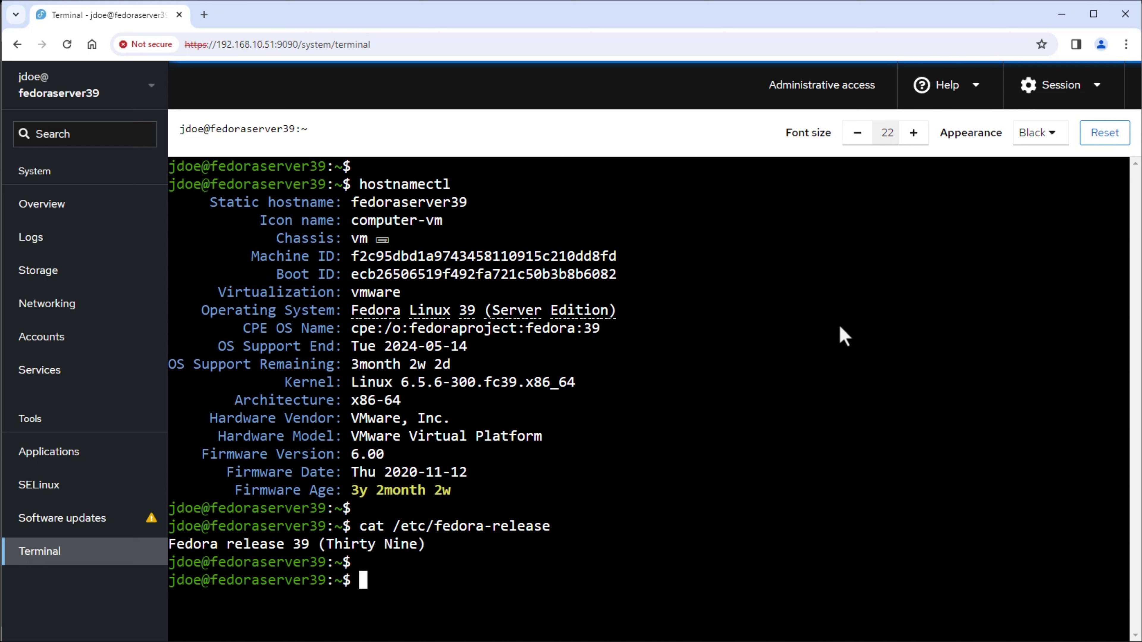
Step: Print /etc/redhat-release and check that vmtoolsd.service is active with systemctl status
text(cat /etc/red)
key(Tab)
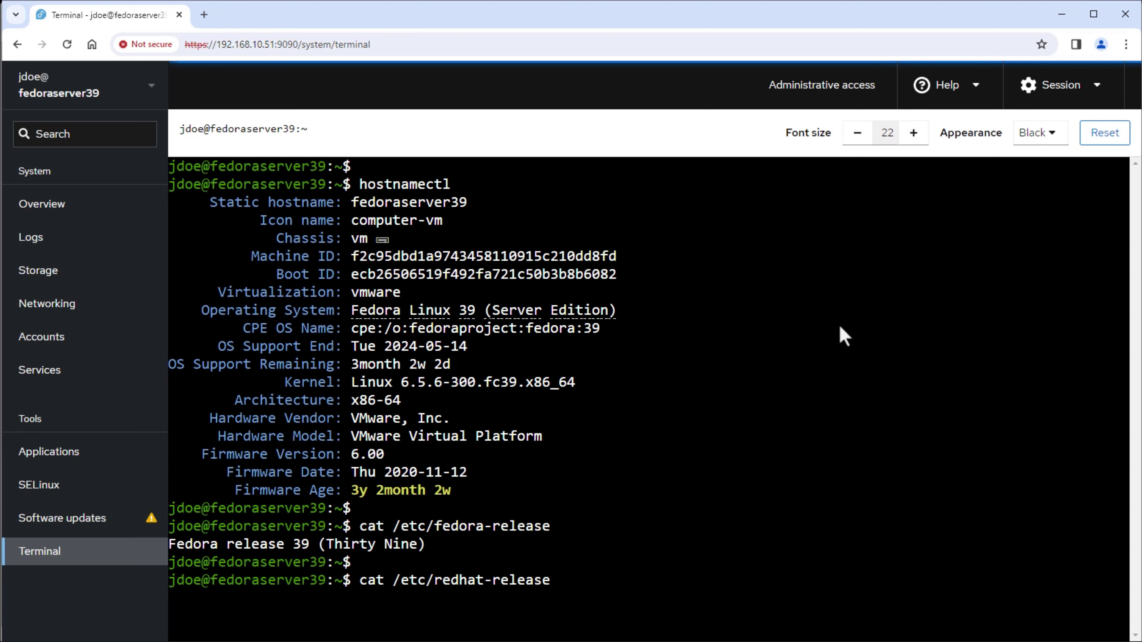
key(Return)
key(Return)
text(sys)
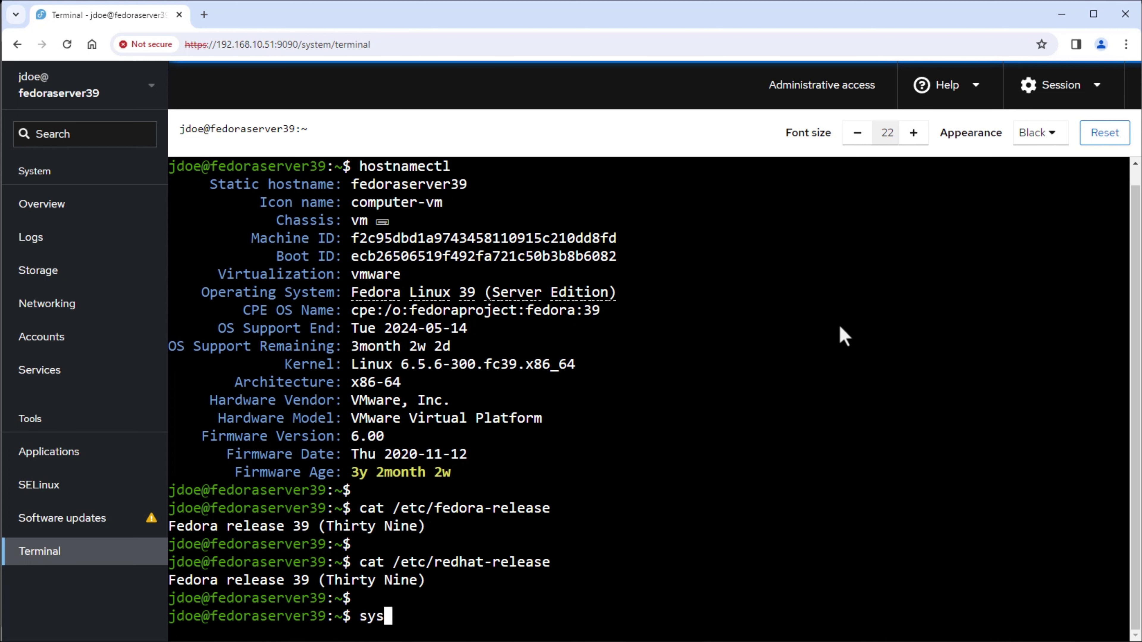
text(temctl status )
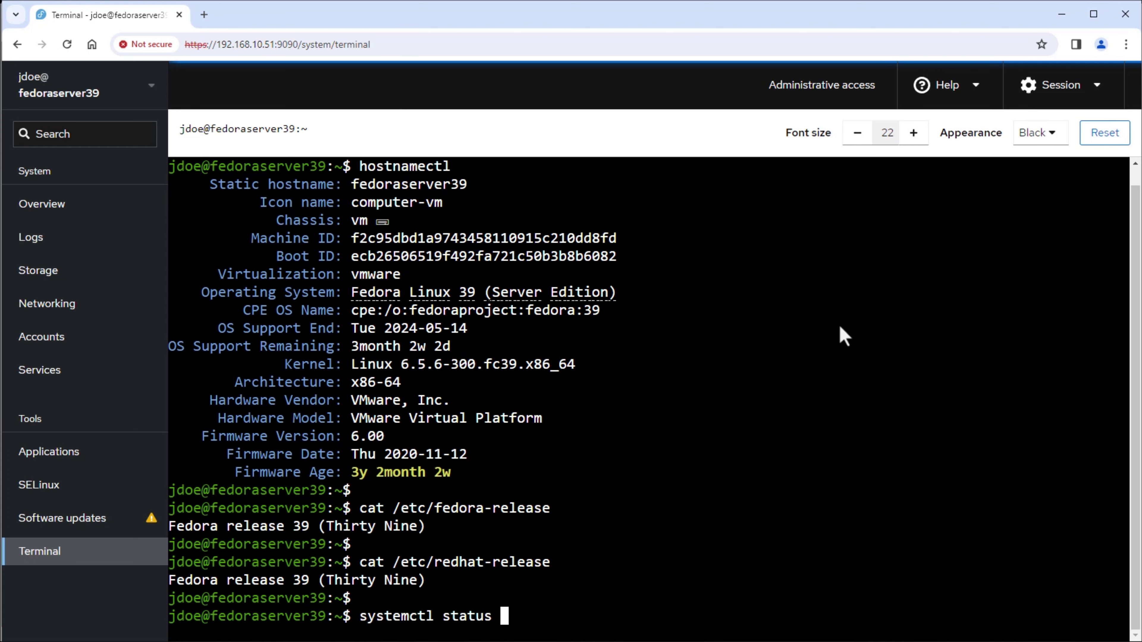
text(vmtools)
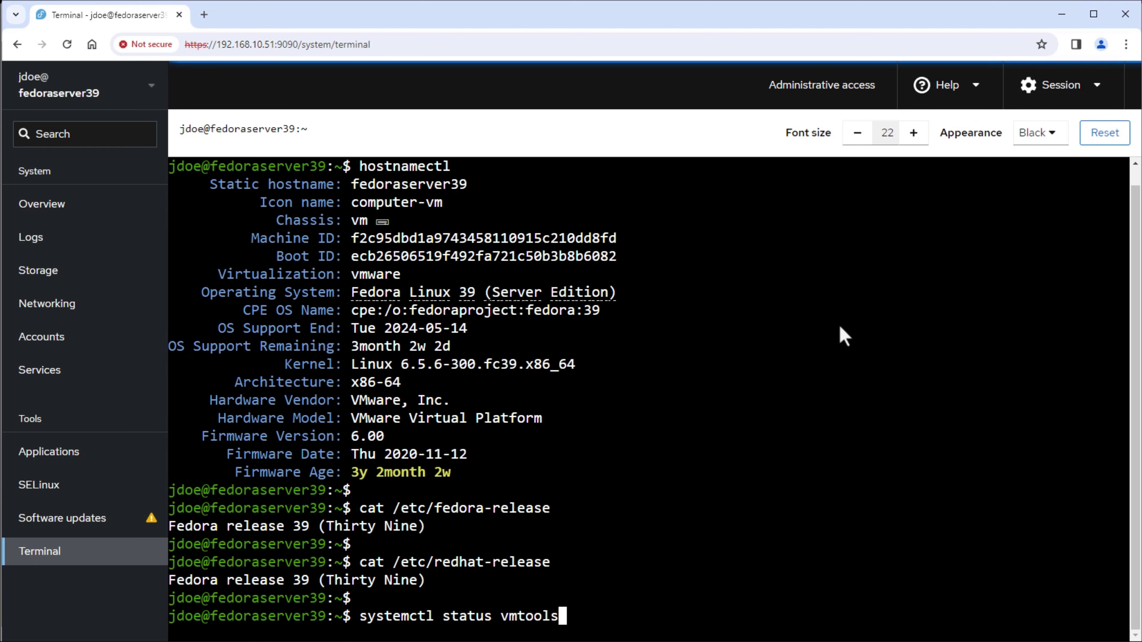
key(Tab)
key(Return)
key(q)
key(Return)
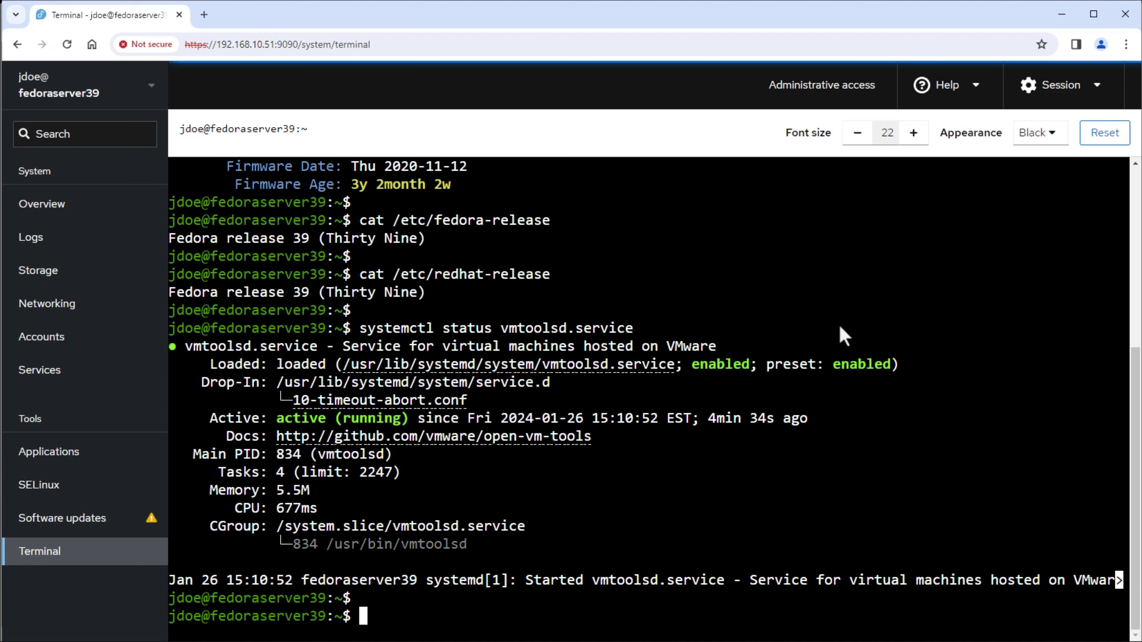
Step: Show the weather forecast with curl wttr.in and shrink the terminal font to 19
text(curl wttr)
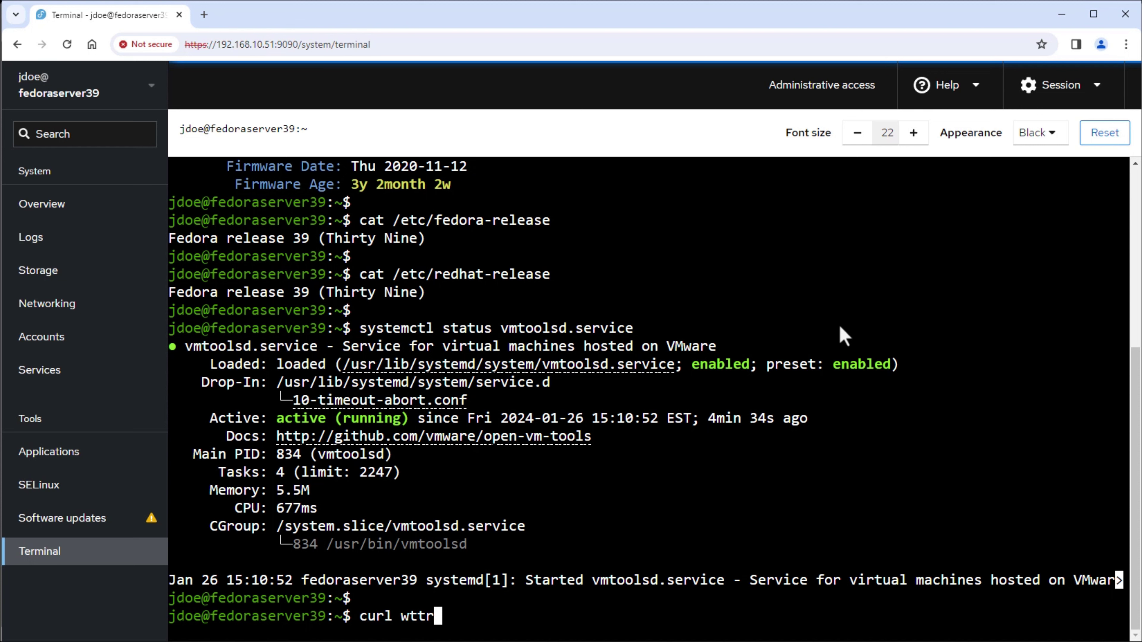
text(.in)
key(Return)
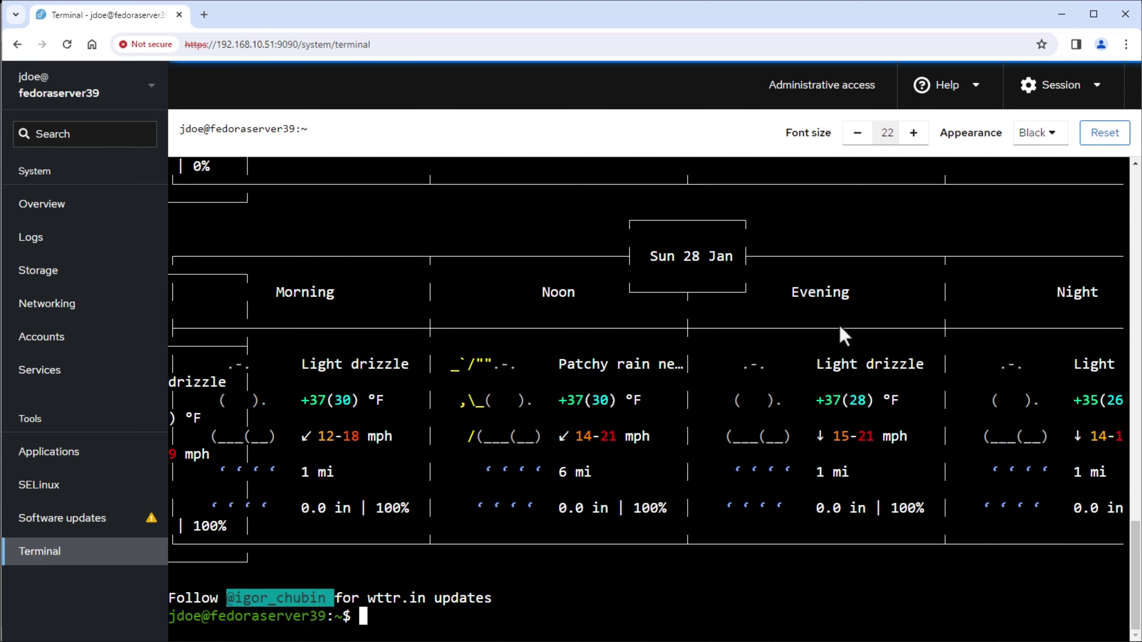
click(857, 134)
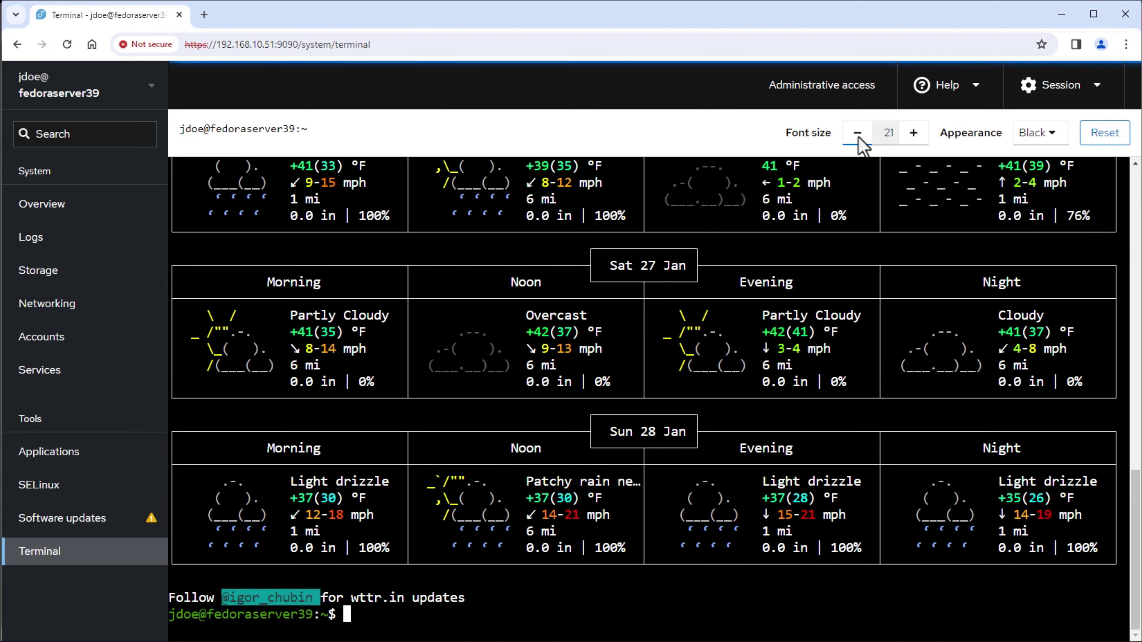
click(857, 134)
click(857, 134)
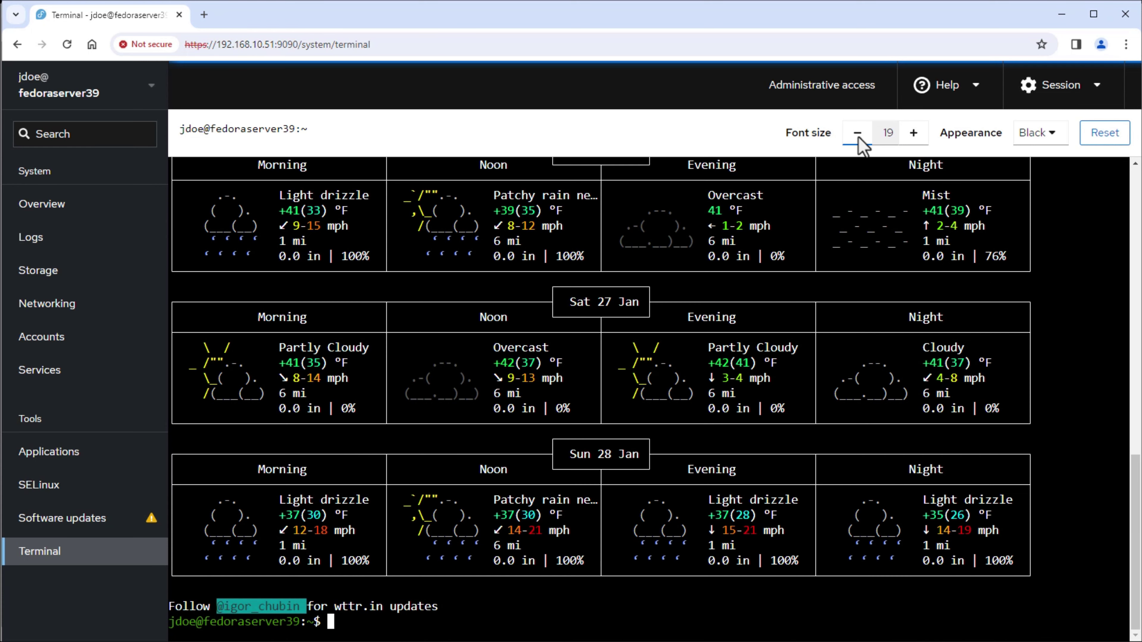
Step: End the terminal shell session with exit
click(777, 369)
key(Return)
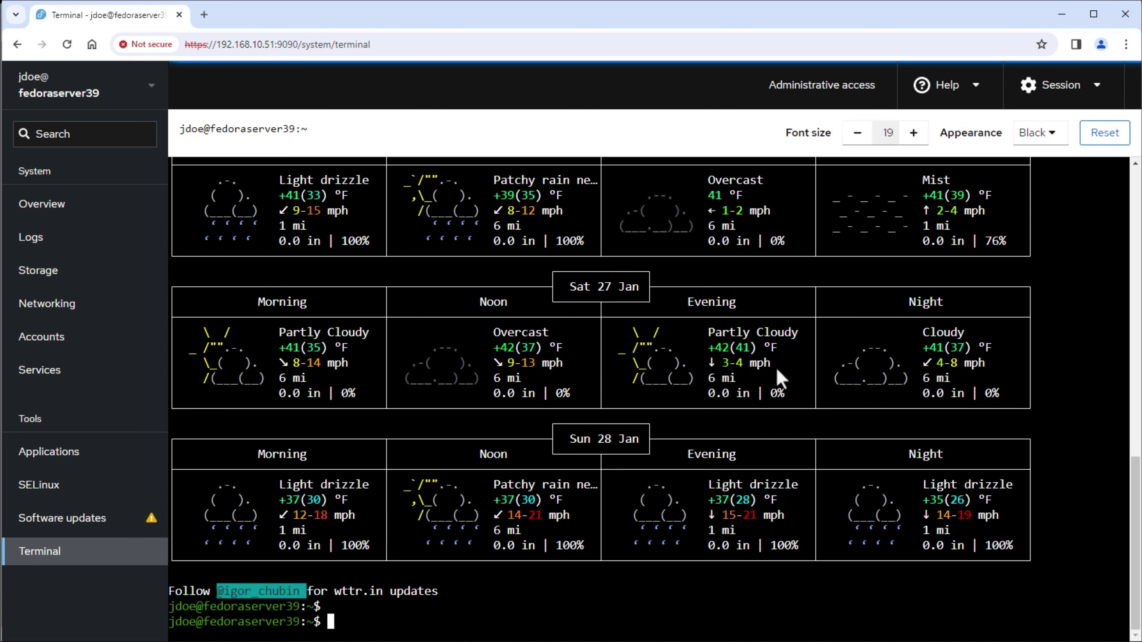
text(exit)
key(Return)
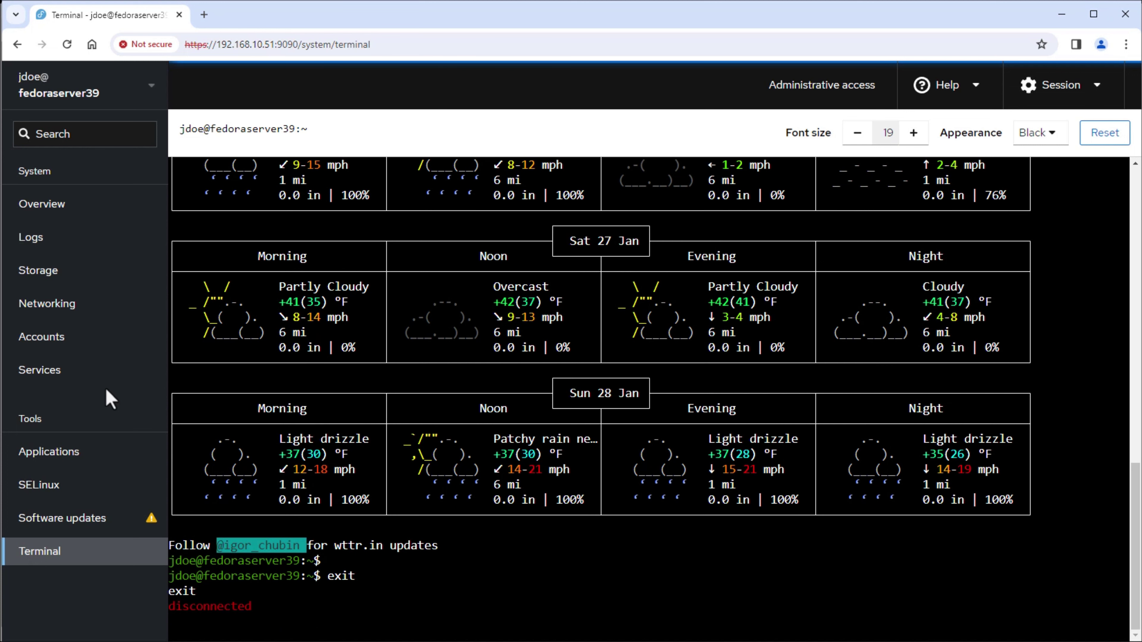
Step: Show the host list with only fedoraserver39, trying and cancelling the Add new host form
click(139, 104)
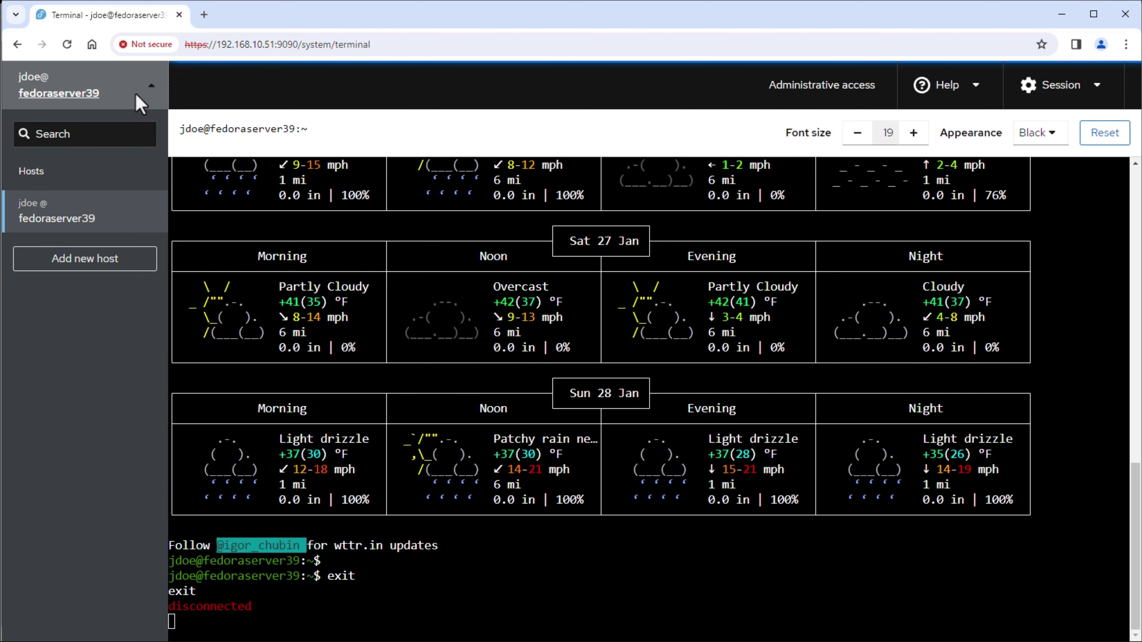
click(61, 265)
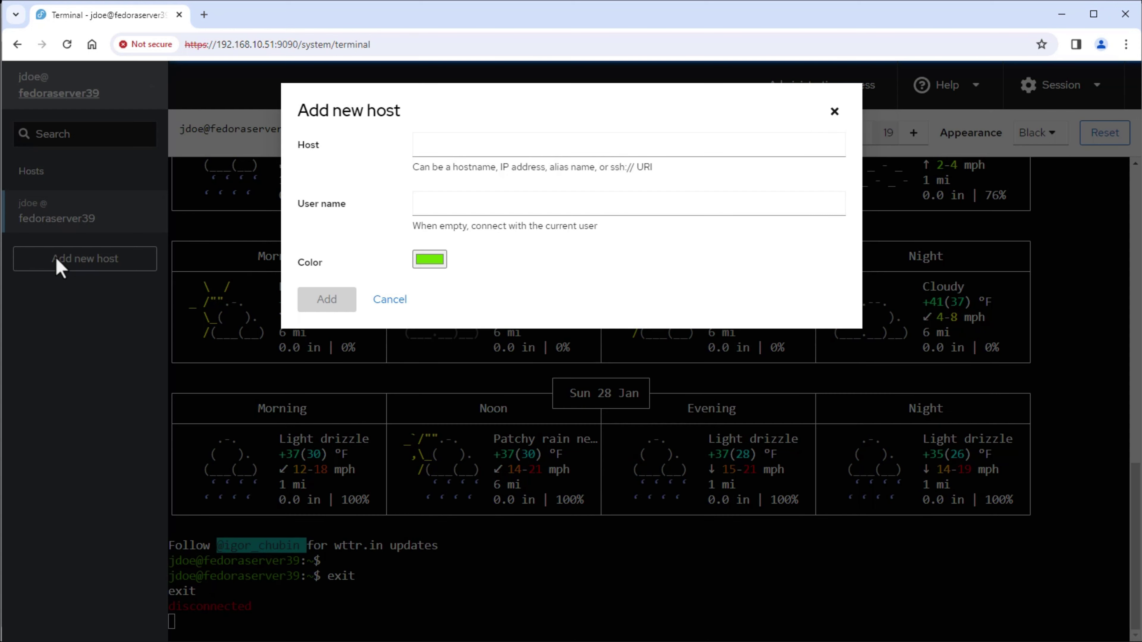
click(450, 150)
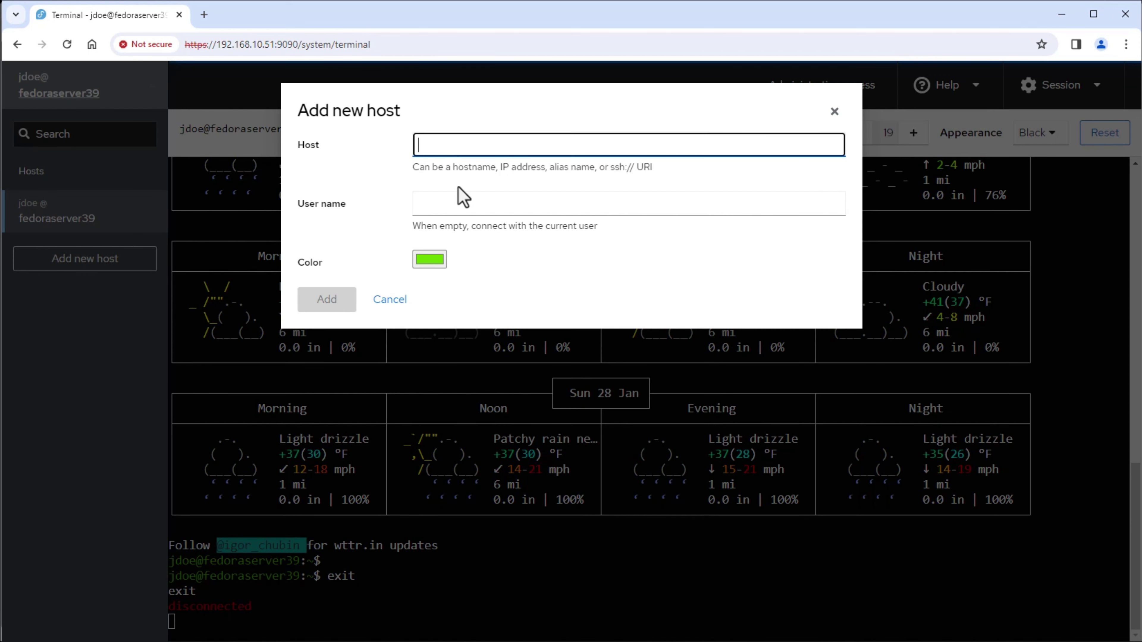
click(468, 211)
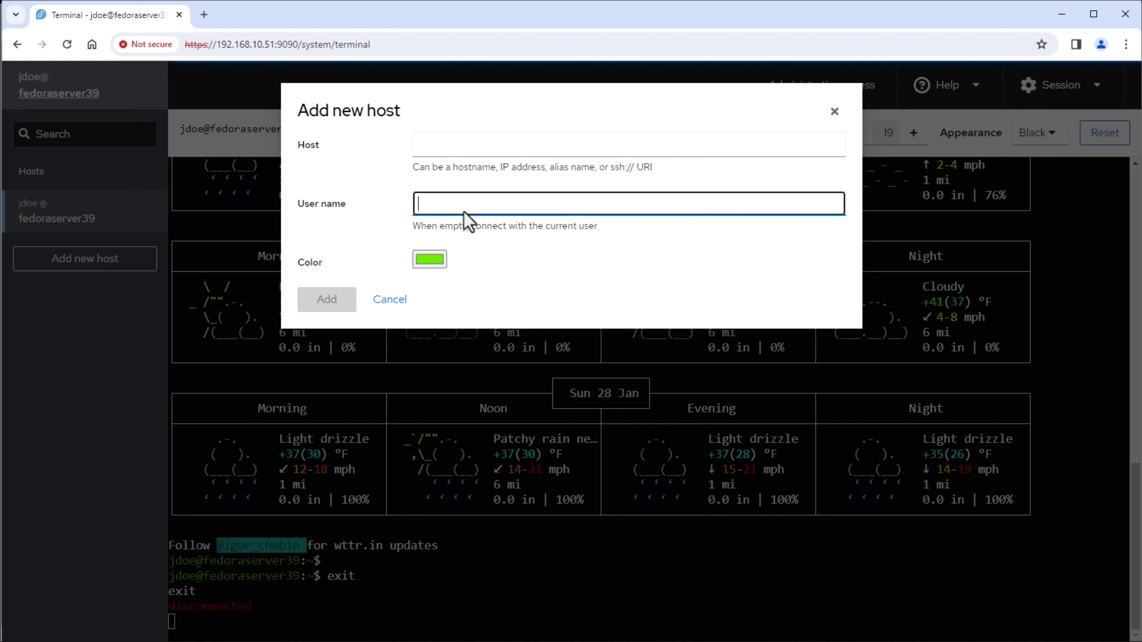
click(398, 301)
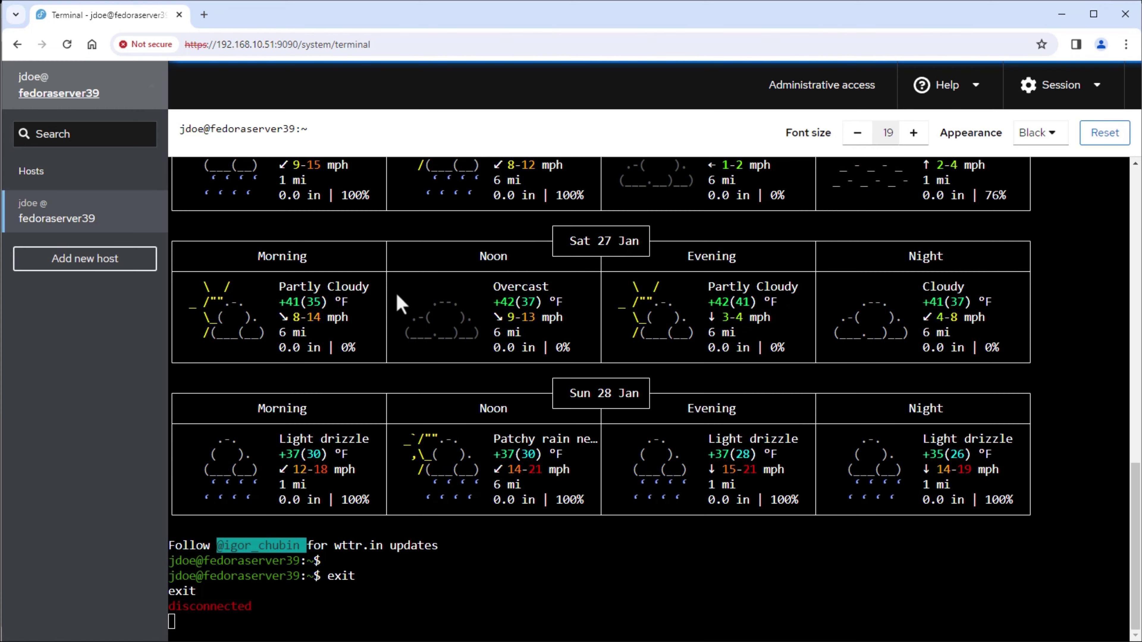
click(978, 86)
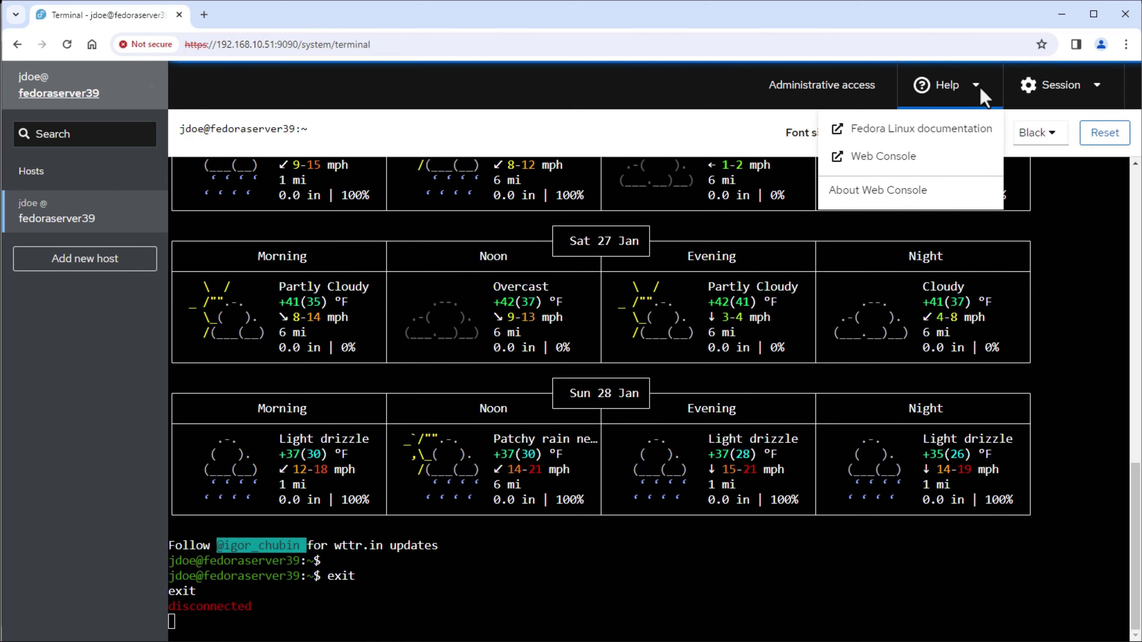
click(963, 191)
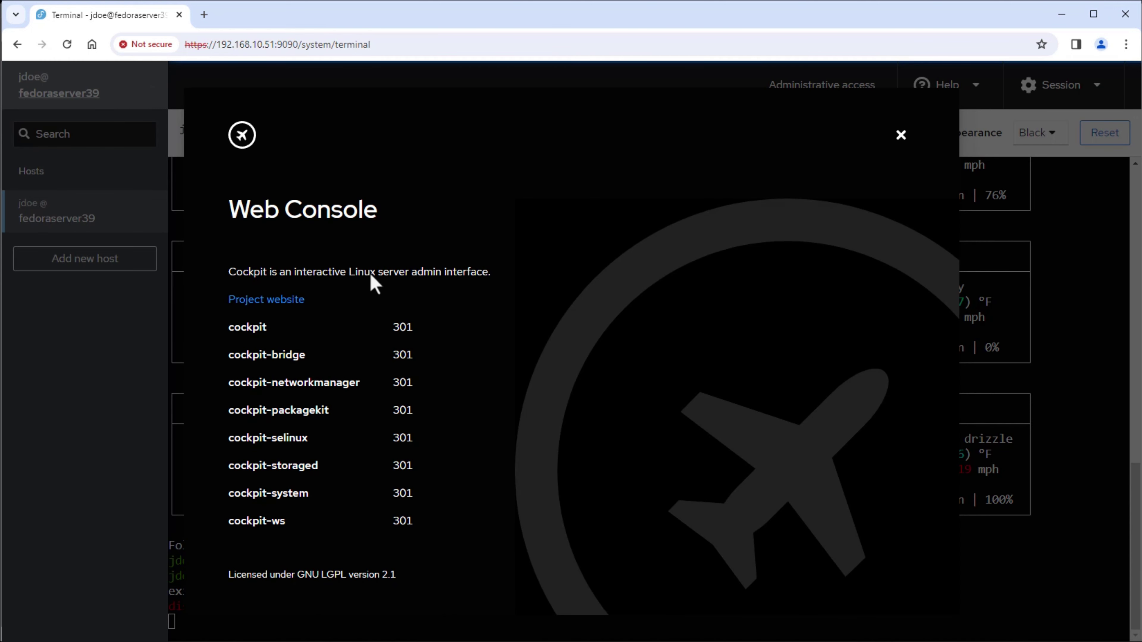
click(897, 135)
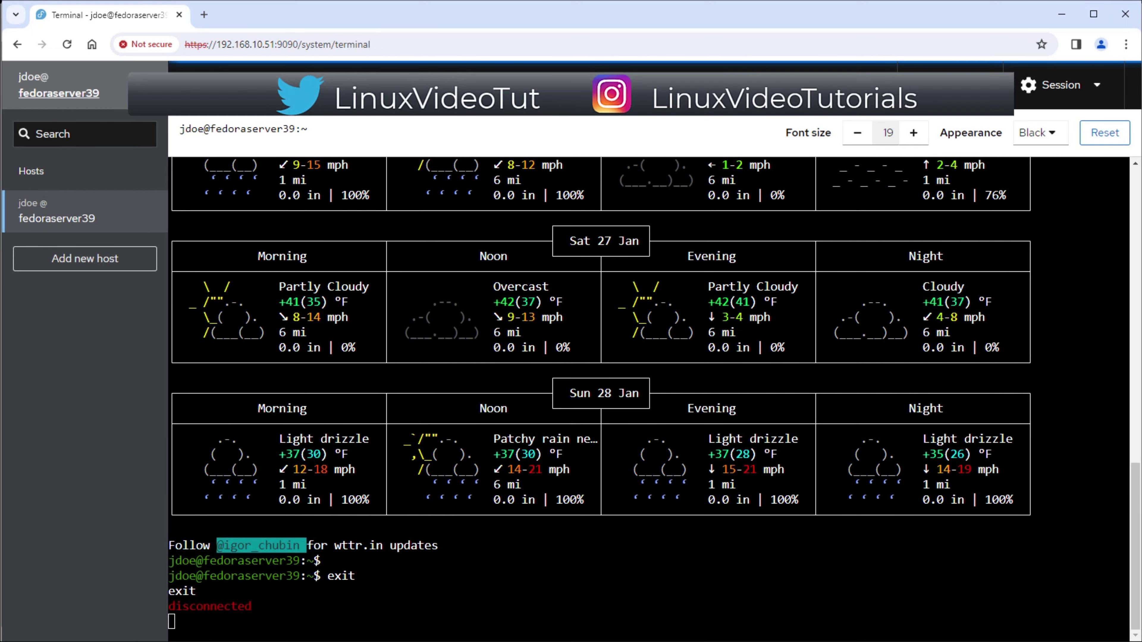